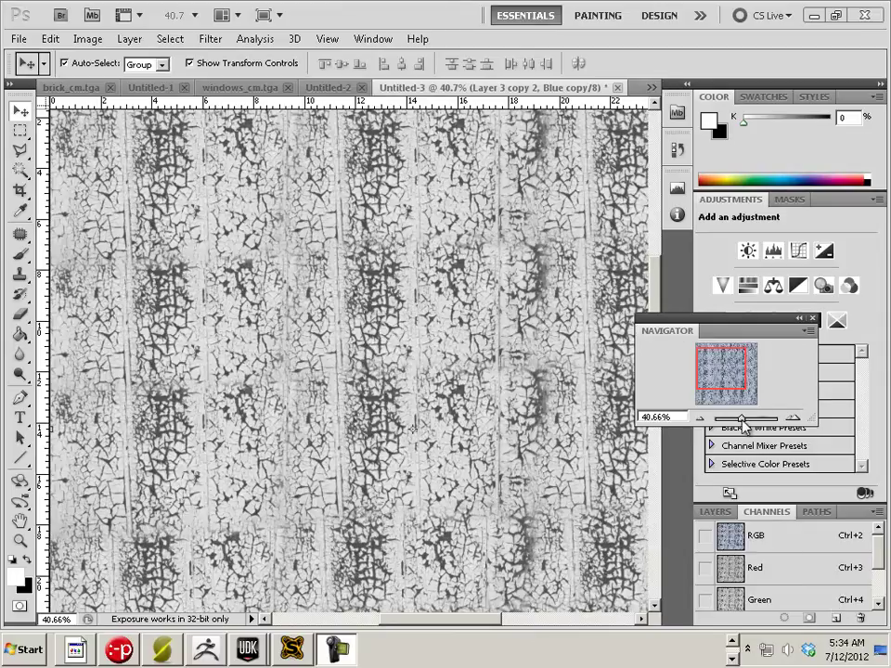
# Select Layer 3 copy 2 to view it in full RGB colour, zoomed to about 21%
pyautogui.moveTo(740, 423)
pyautogui.mouseDown()
pyautogui.moveTo(728, 420)
pyautogui.moveTo(738, 423)
pyautogui.mouseUp()
pyautogui.click(707, 514)
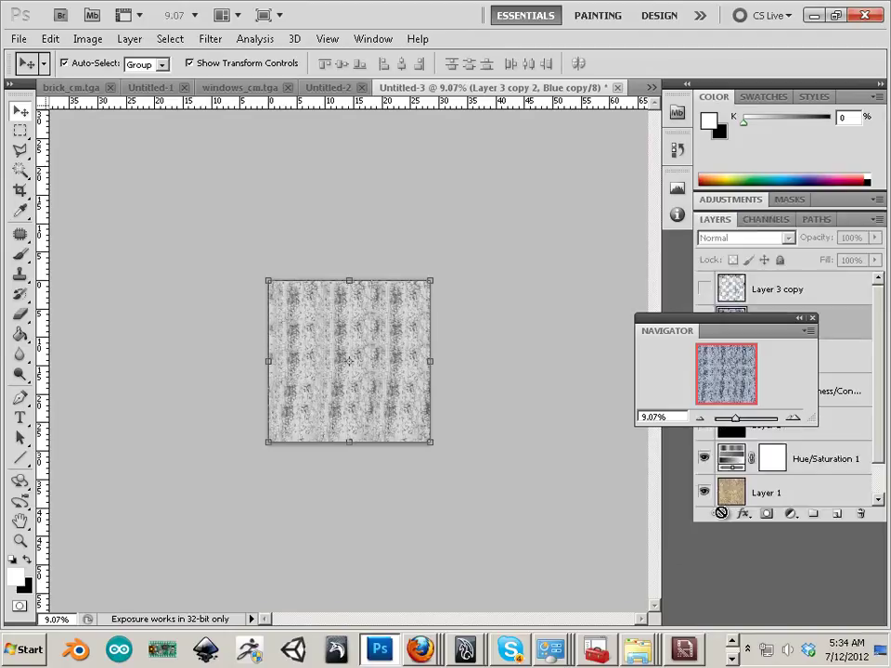
pyautogui.moveTo(677, 324); pyautogui.dragTo(694, 534)
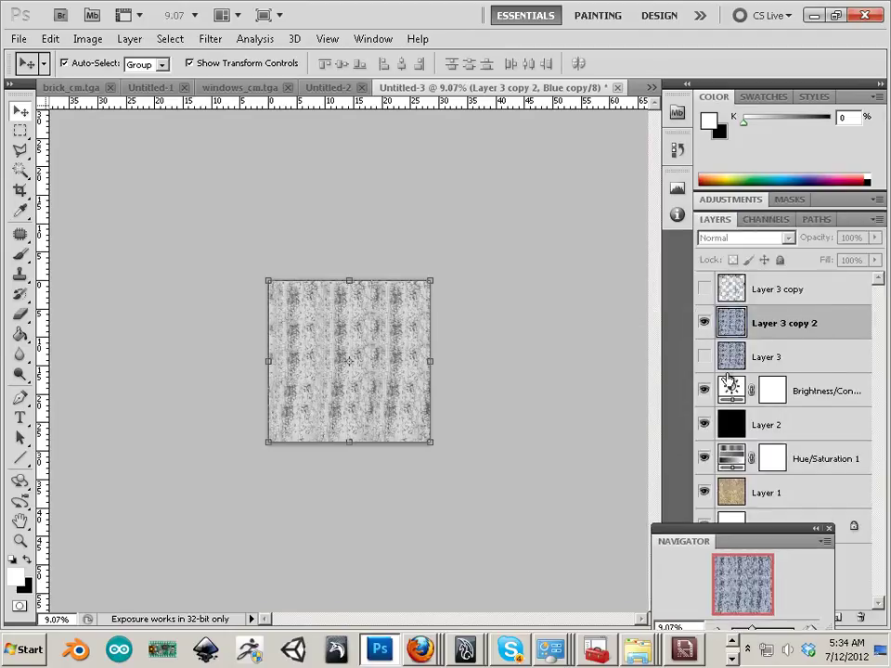
pyautogui.click(807, 327)
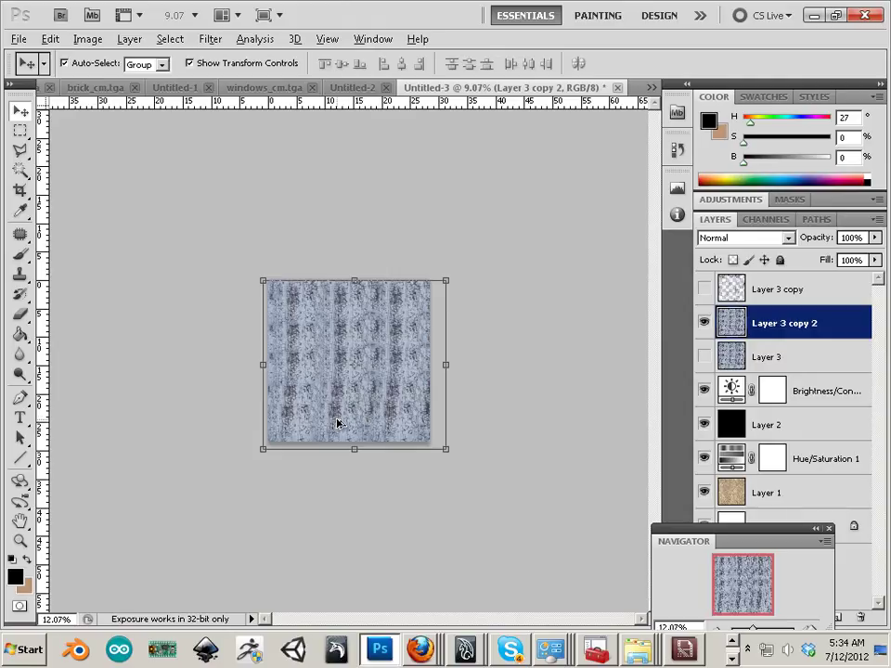
pyautogui.scroll(1, 337, 422)
pyautogui.scroll(2, 374, 431)
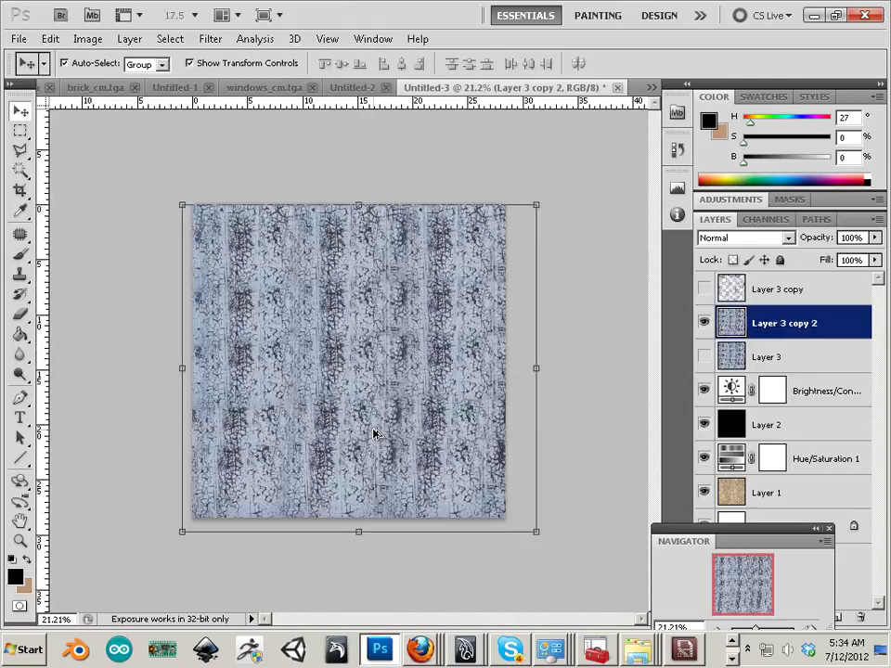
pyautogui.scroll(1, 374, 432)
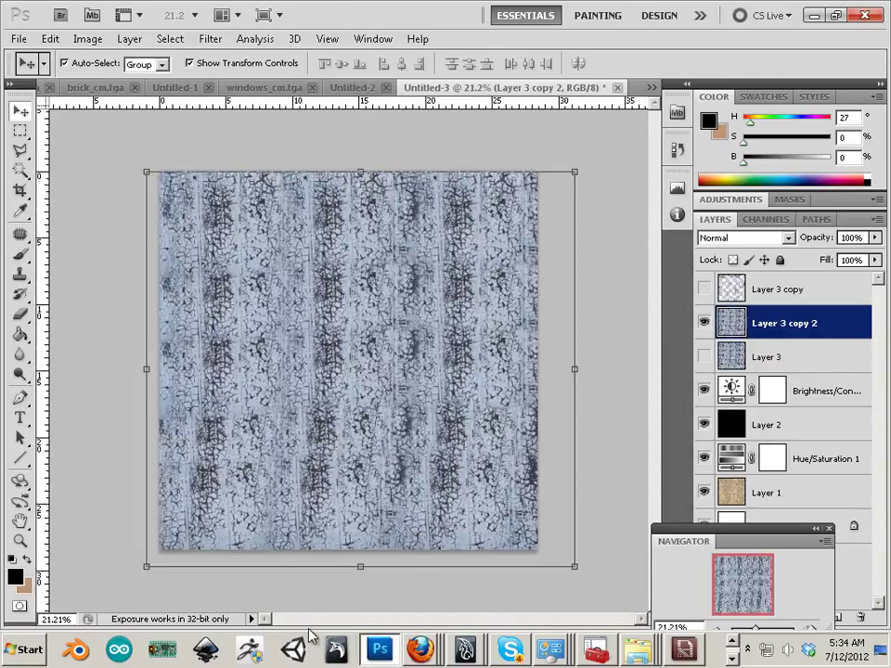
# Bring up the cracked paint reference photo in a floating Firefox window, then hide Layer 3 copy 2
pyautogui.moveTo(419, 652)
pyautogui.click(384, 495)
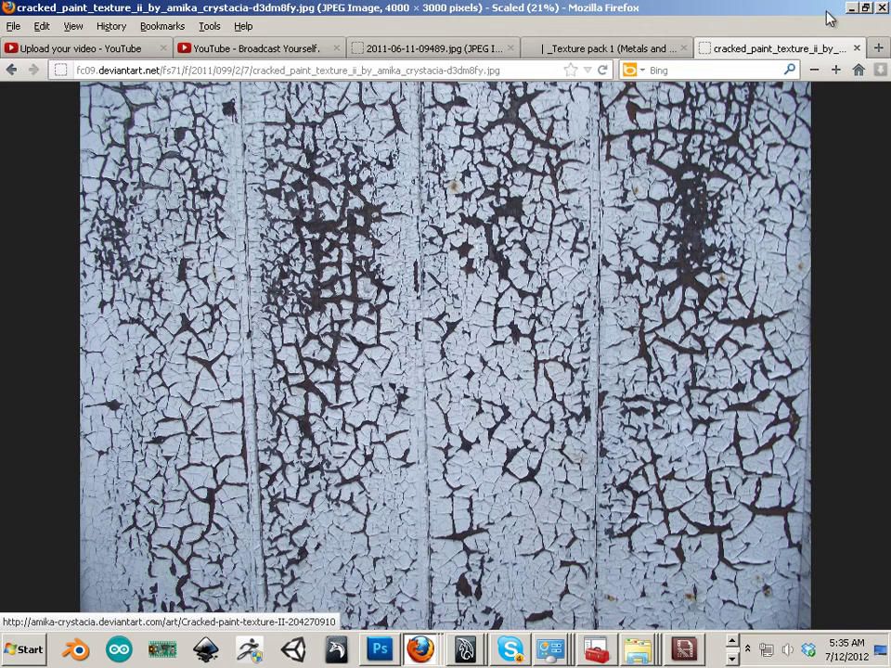
pyautogui.click(865, 8)
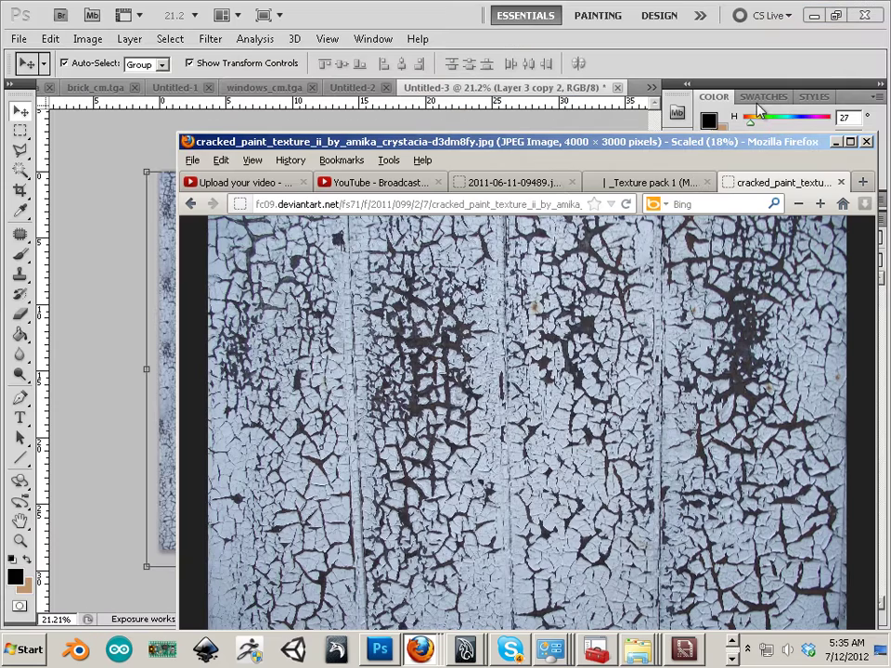
pyautogui.click(73, 289)
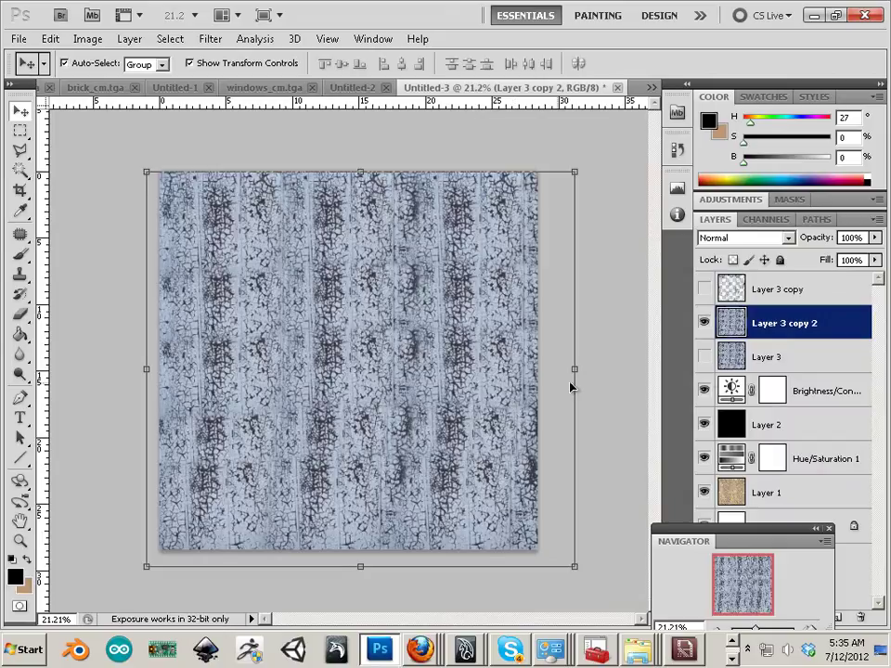
pyautogui.click(705, 324)
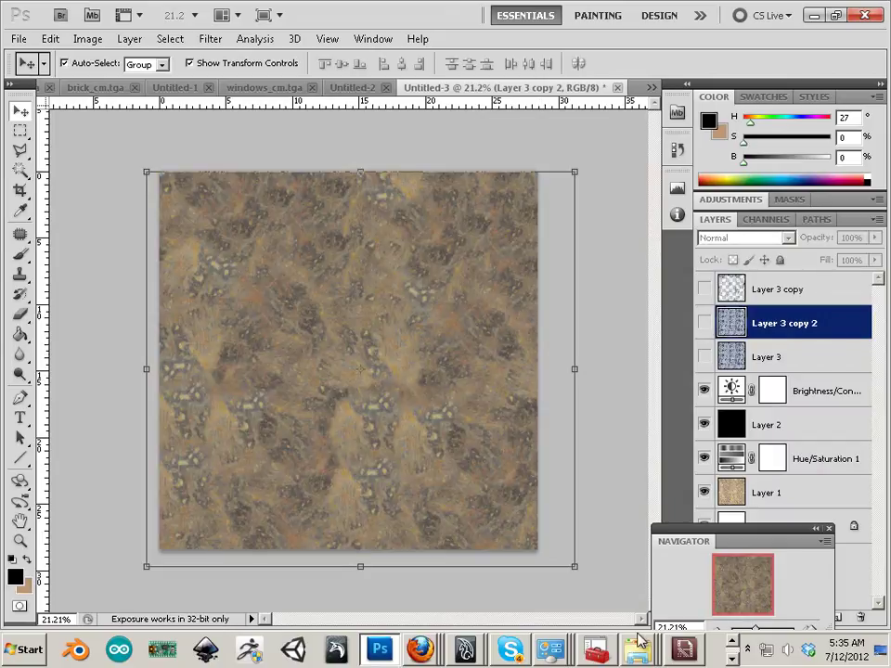
# Reopen the cracked paint photo and scroll the Texture pack 1 page to the rusty metal thumbnails
pyautogui.rightClick(420, 648)
pyautogui.click(411, 495)
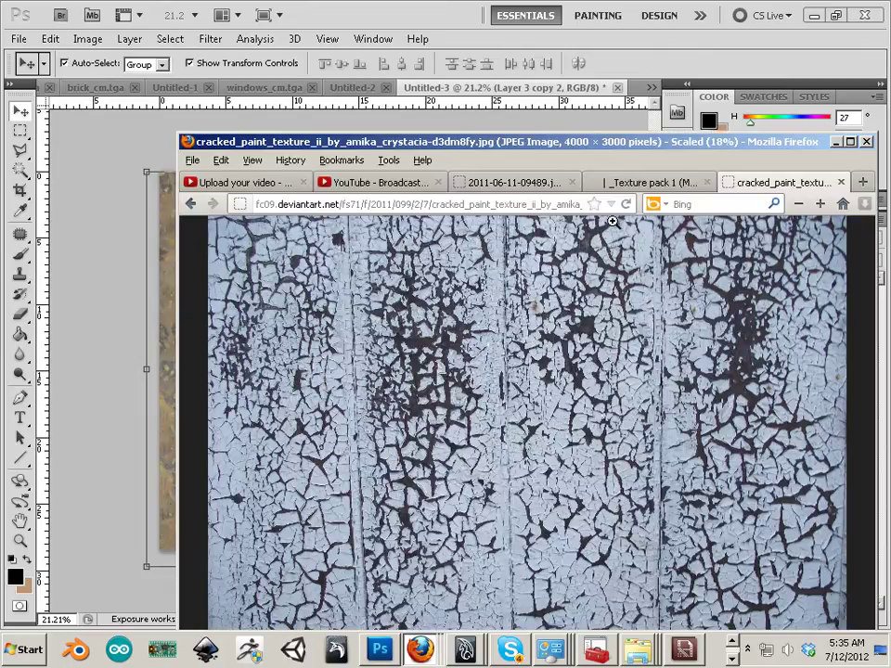
pyautogui.click(614, 184)
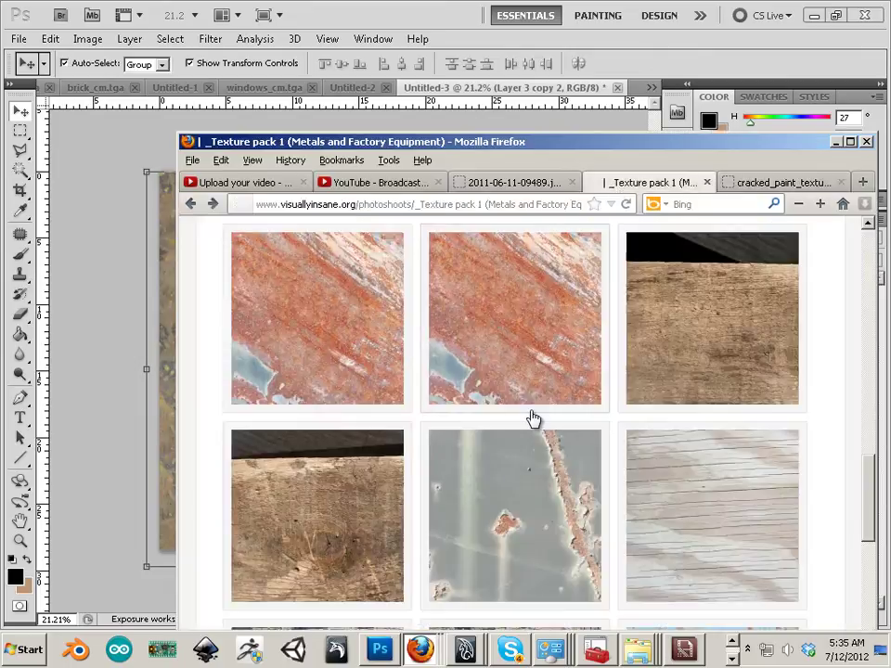
pyautogui.scroll(5, 453, 383)
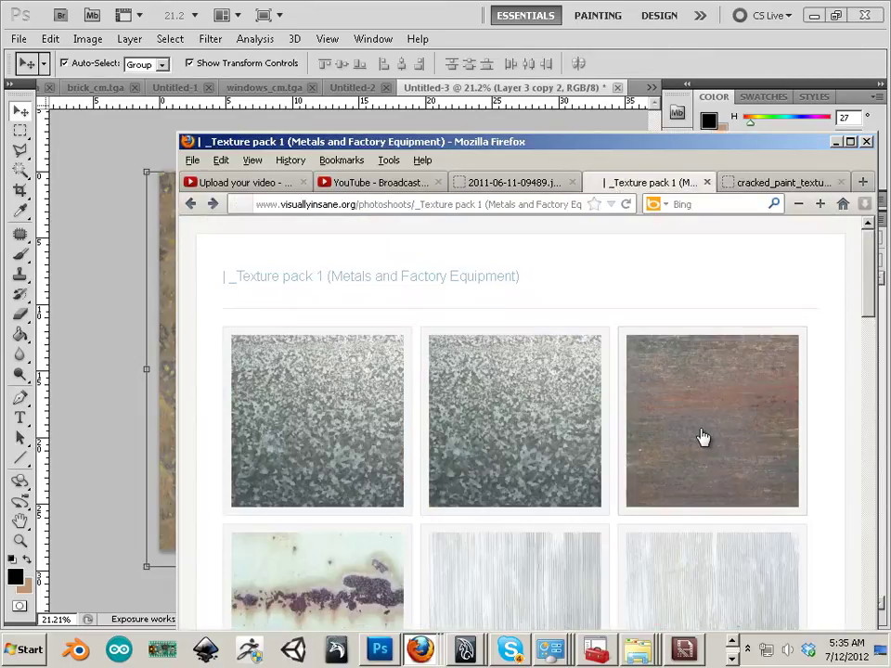
pyautogui.scroll(-6, 700, 437)
pyautogui.scroll(-9, 655, 393)
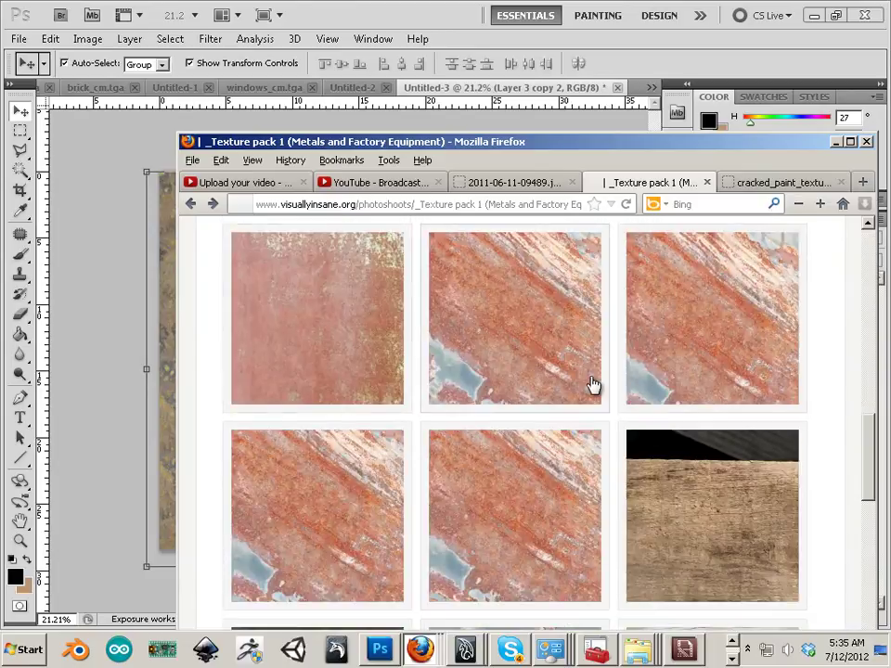
# Toggle Layer 3 copy 2 off and on to compare it with the brown texture
pyautogui.click(114, 308)
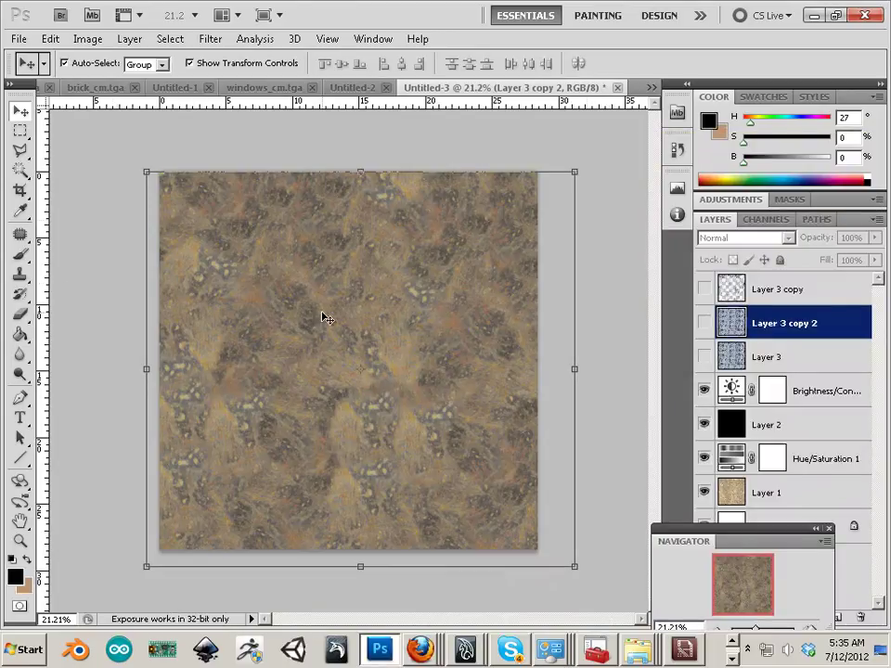
pyautogui.click(703, 323)
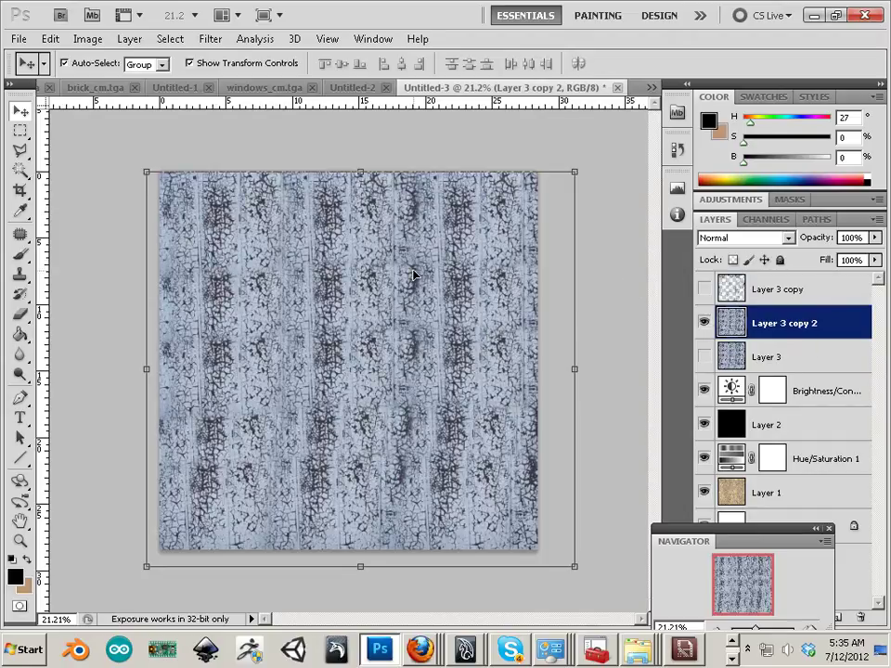
pyautogui.click(703, 324)
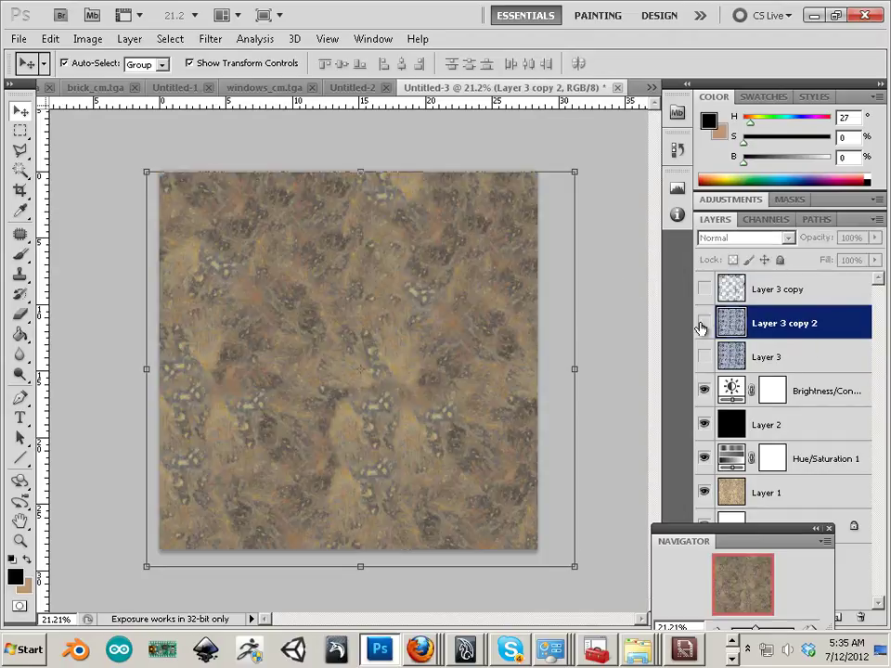
pyautogui.click(703, 323)
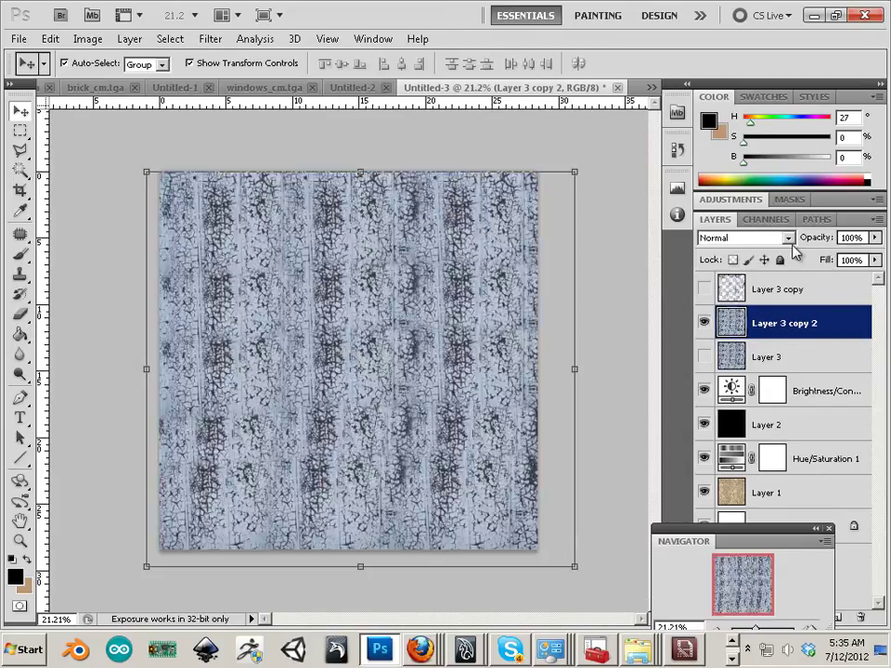
# Delete the old Blue copy channel and duplicate the Blue channel into a new one
pyautogui.click(766, 220)
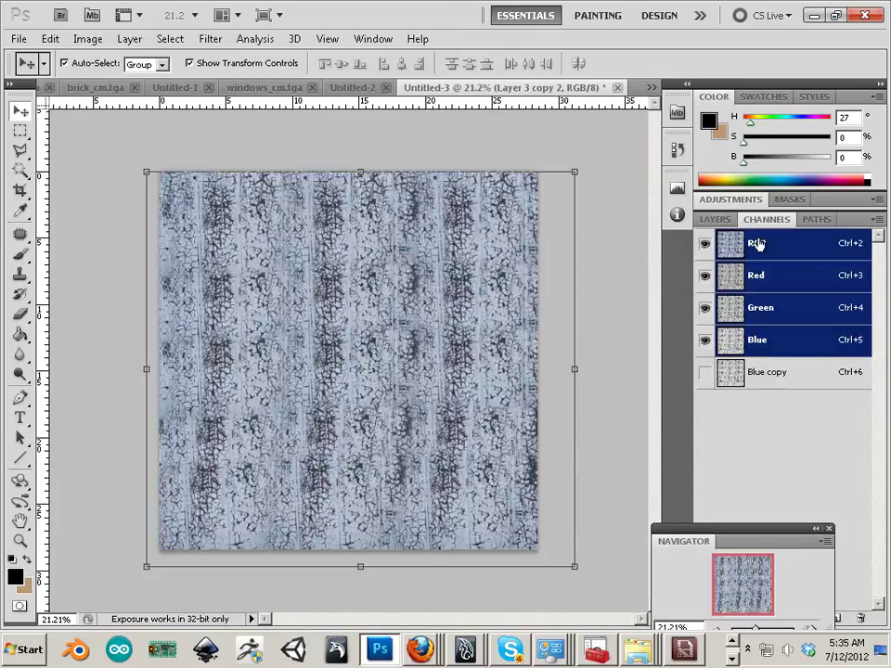
pyautogui.click(769, 341)
pyautogui.click(829, 528)
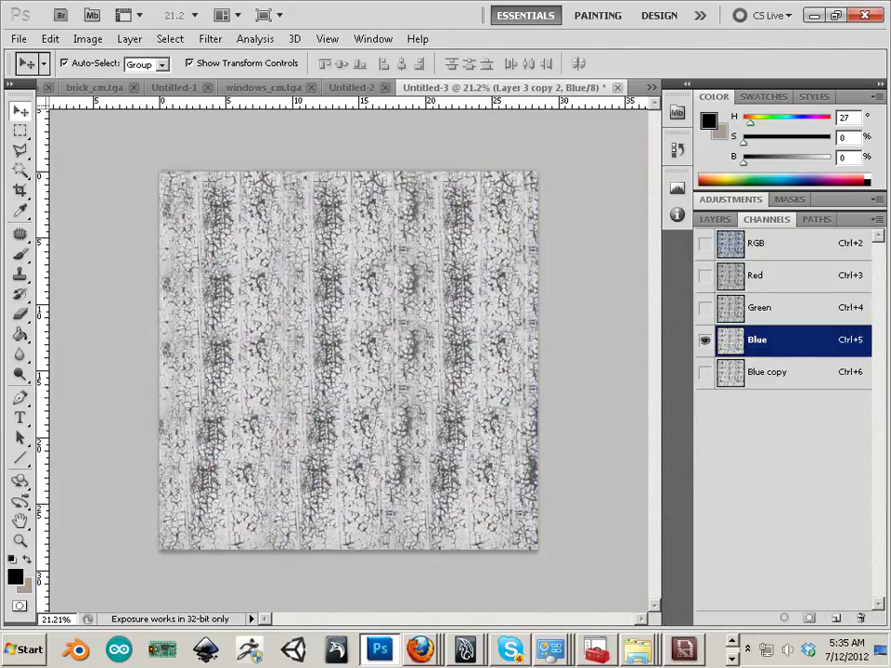
pyautogui.click(751, 380)
pyautogui.moveTo(745, 368); pyautogui.dragTo(860, 617)
pyautogui.click(757, 349)
pyautogui.moveTo(781, 378); pyautogui.dragTo(835, 617)
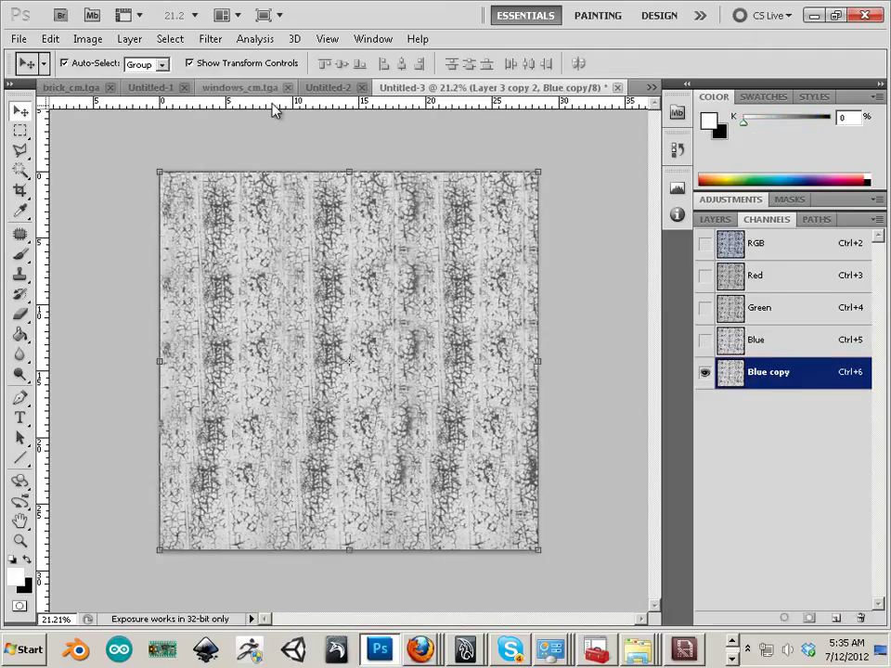
pyautogui.scroll(2, 205, 378)
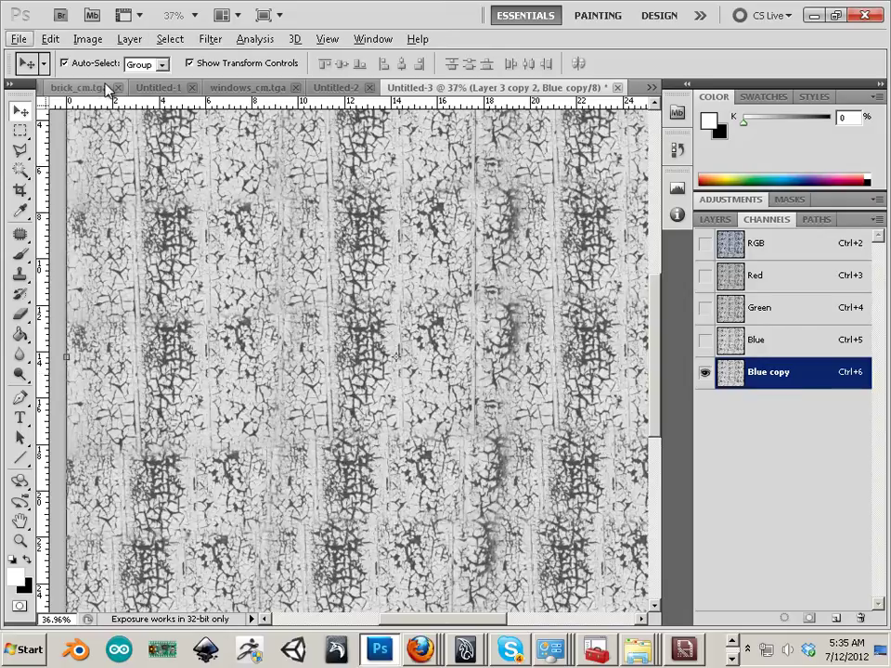
# Try a Threshold adjustment on the Blue copy channel, then cancel it
pyautogui.click(88, 39)
pyautogui.moveTo(94, 84)
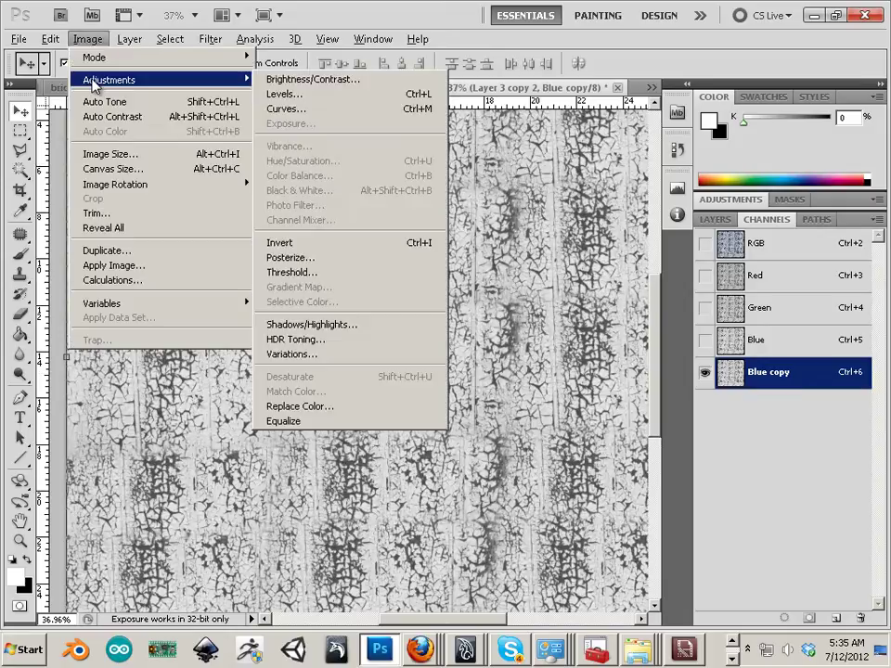
pyautogui.click(380, 278)
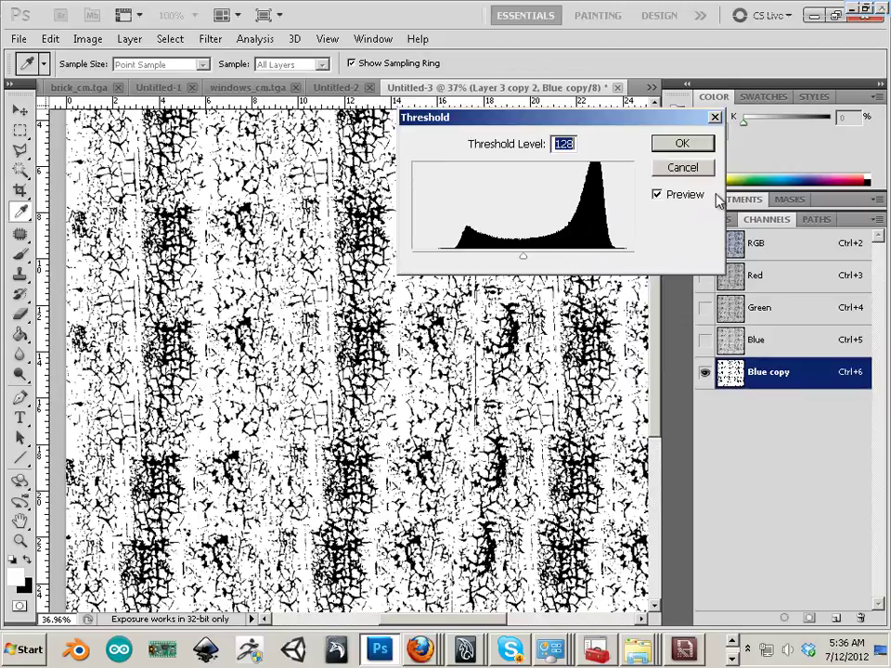
pyautogui.click(693, 177)
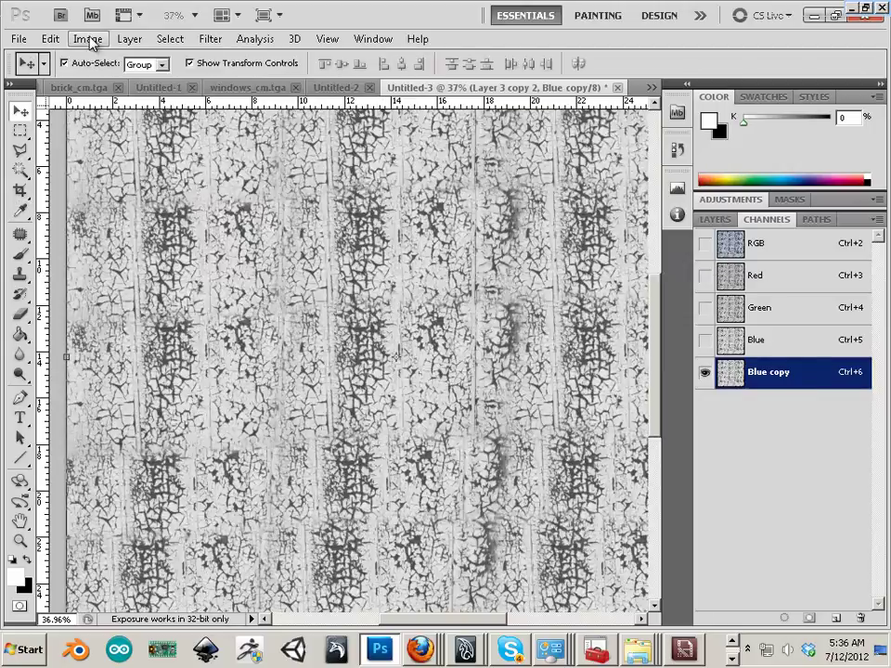
# Apply Levels with black 102, gamma 0.30 and white 166 to the Blue copy channel
pyautogui.click(88, 39)
pyautogui.moveTo(97, 82)
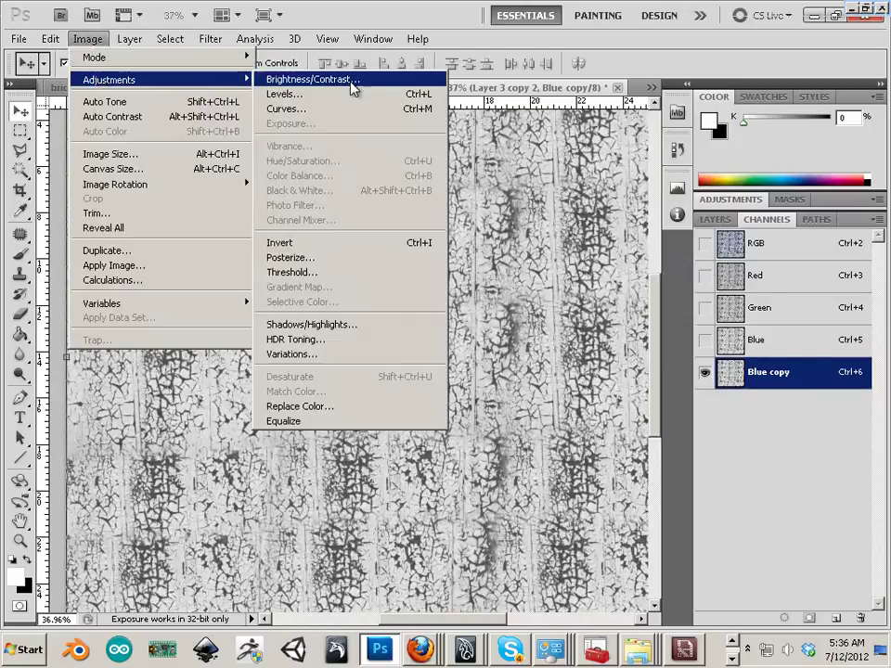
pyautogui.click(283, 95)
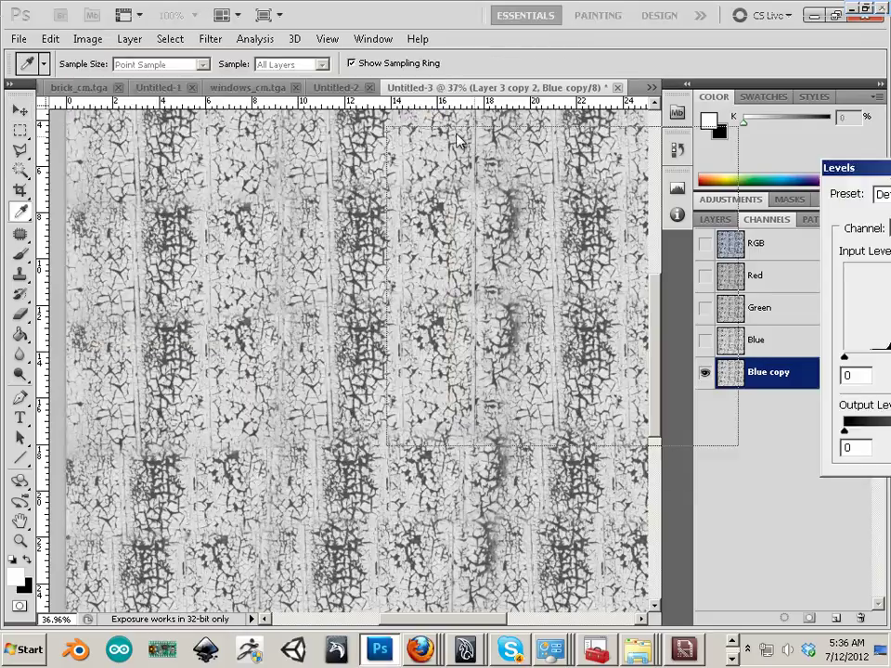
pyautogui.moveTo(533, 295); pyautogui.dragTo(456, 297)
pyautogui.moveTo(386, 296); pyautogui.dragTo(428, 299)
pyautogui.moveTo(313, 296)
pyautogui.mouseDown()
pyautogui.moveTo(413, 316)
pyautogui.moveTo(428, 306)
pyautogui.moveTo(416, 308)
pyautogui.mouseUp()
pyautogui.click(599, 130)
pyautogui.press('v')
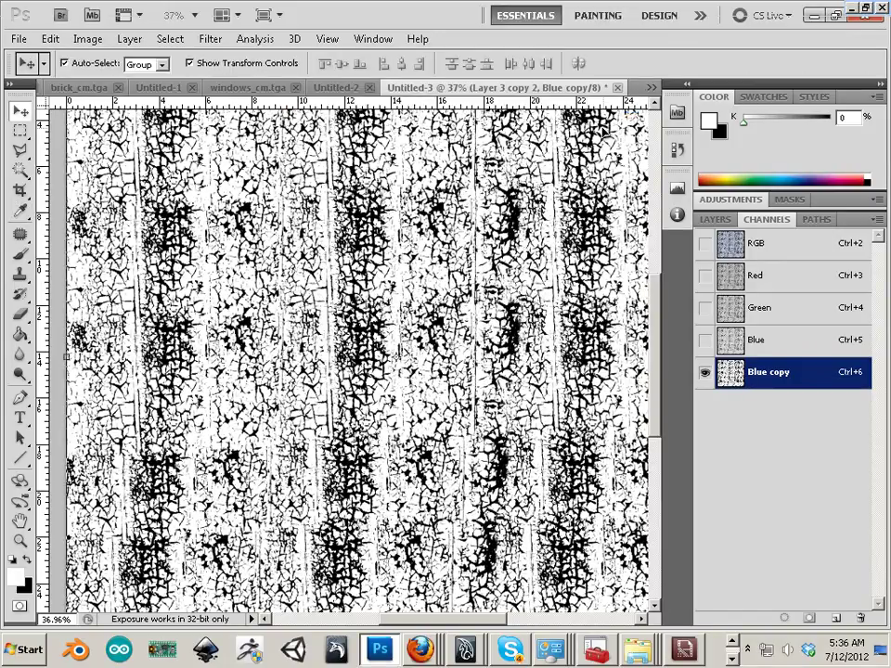
pyautogui.moveTo(731, 373); pyautogui.dragTo(784, 619)
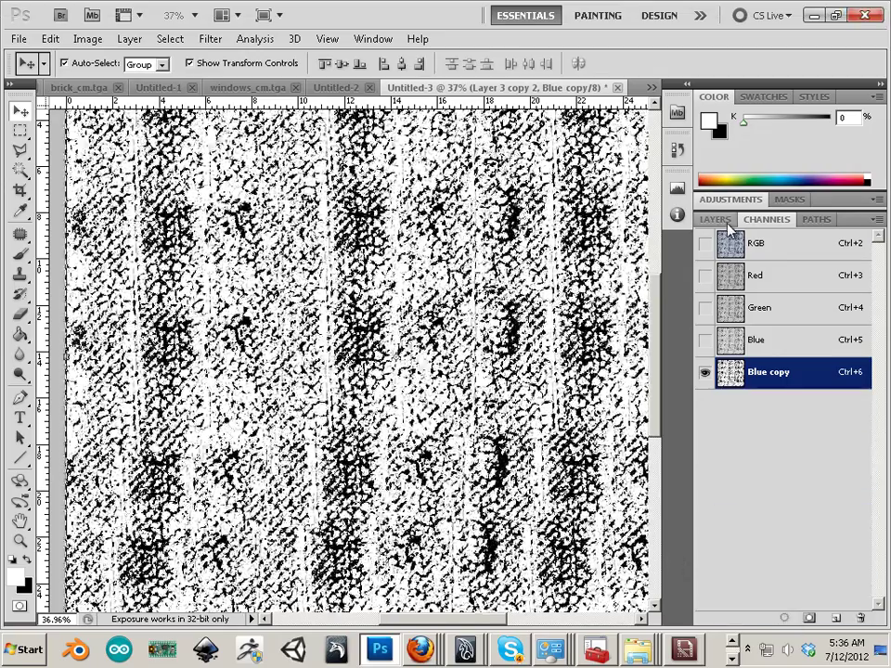
# Select Layer 3 copy 2 in the Layers list to return to the colour view
pyautogui.click(717, 219)
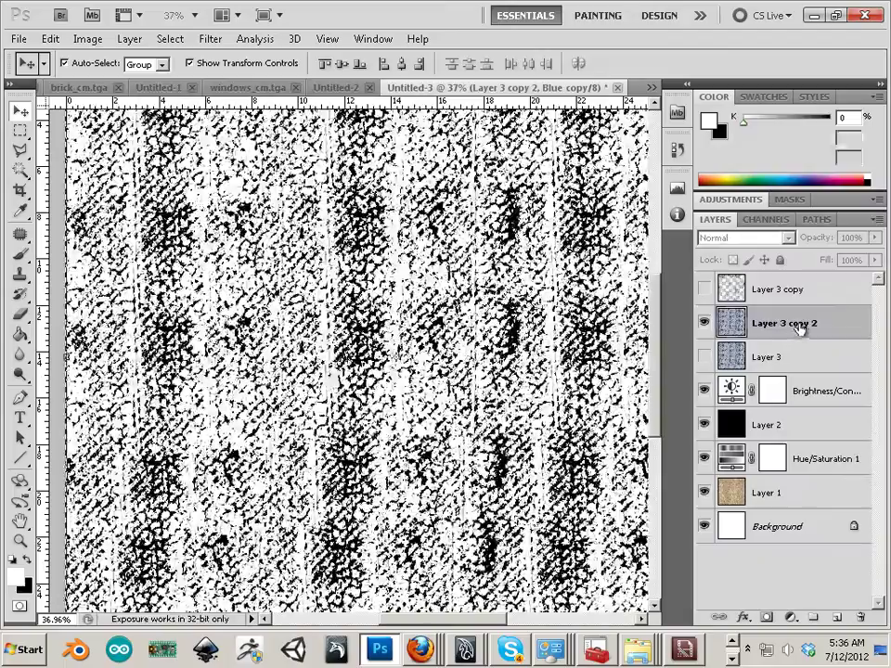
pyautogui.doubleClick(798, 325)
pyautogui.press('Return')
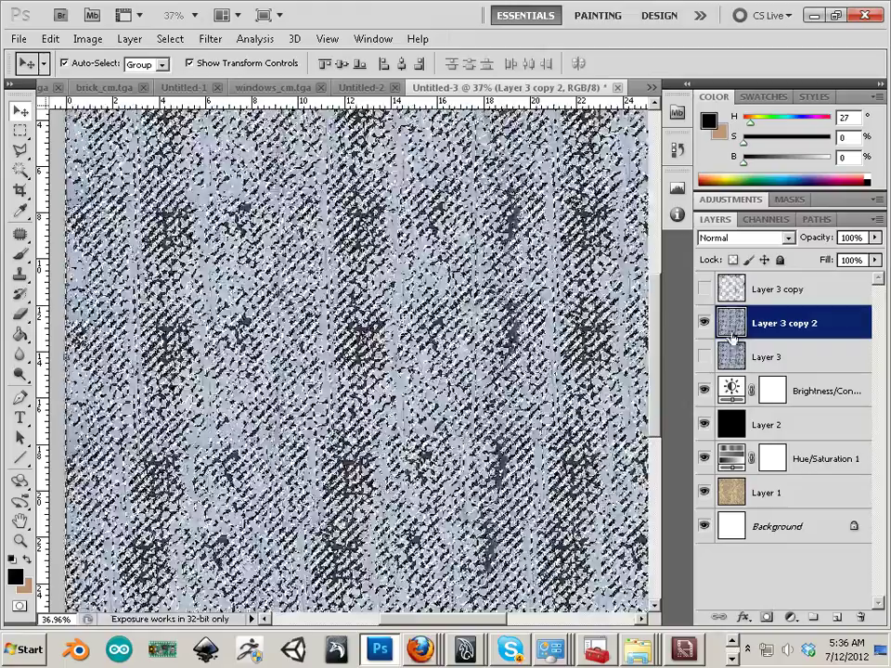
# Invert the layer and revert it, then deselect the active selection
pyautogui.hotkey('ctrl', 'i')
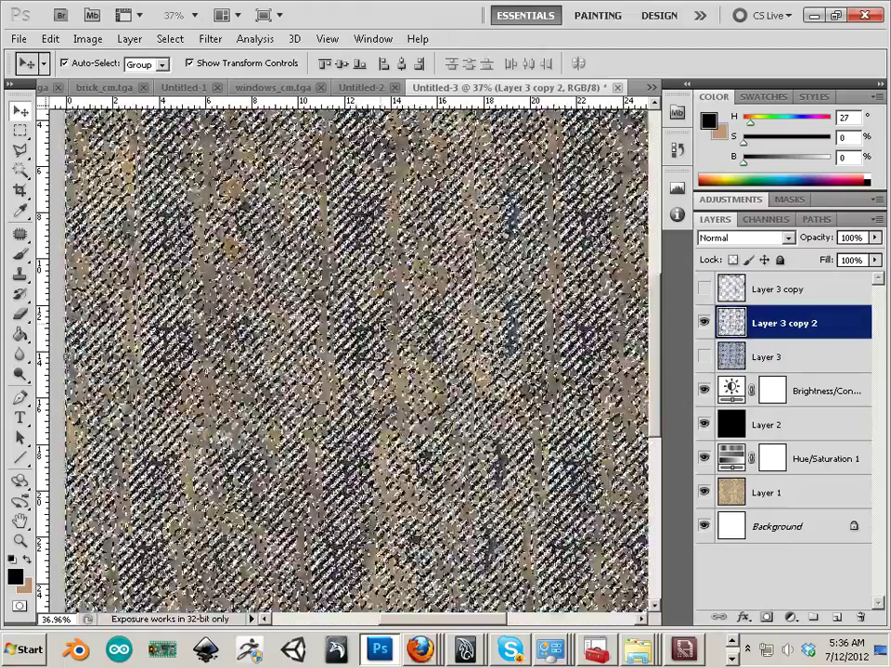
pyautogui.hotkey('ctrl', 'i')
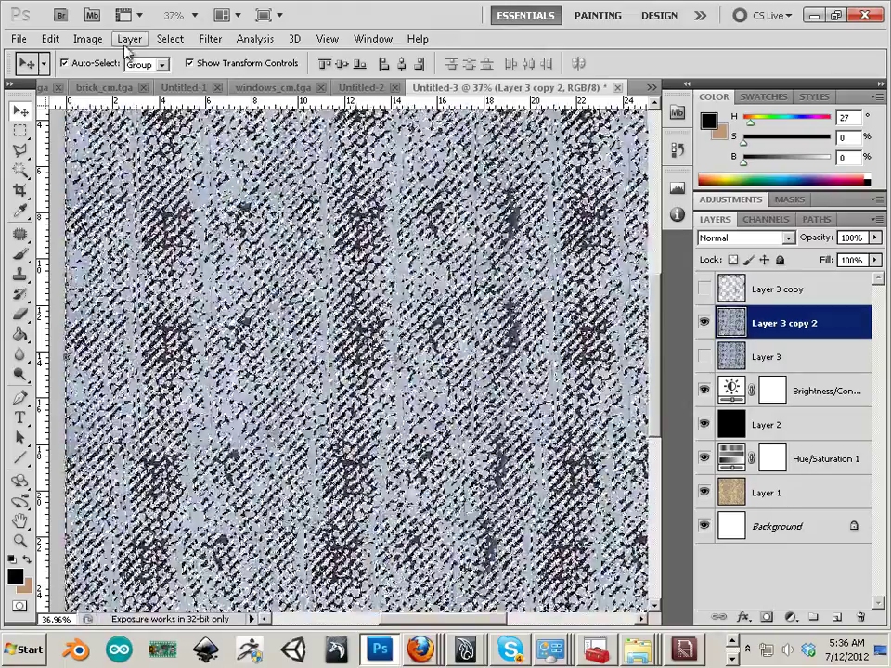
pyautogui.click(170, 39)
pyautogui.click(172, 72)
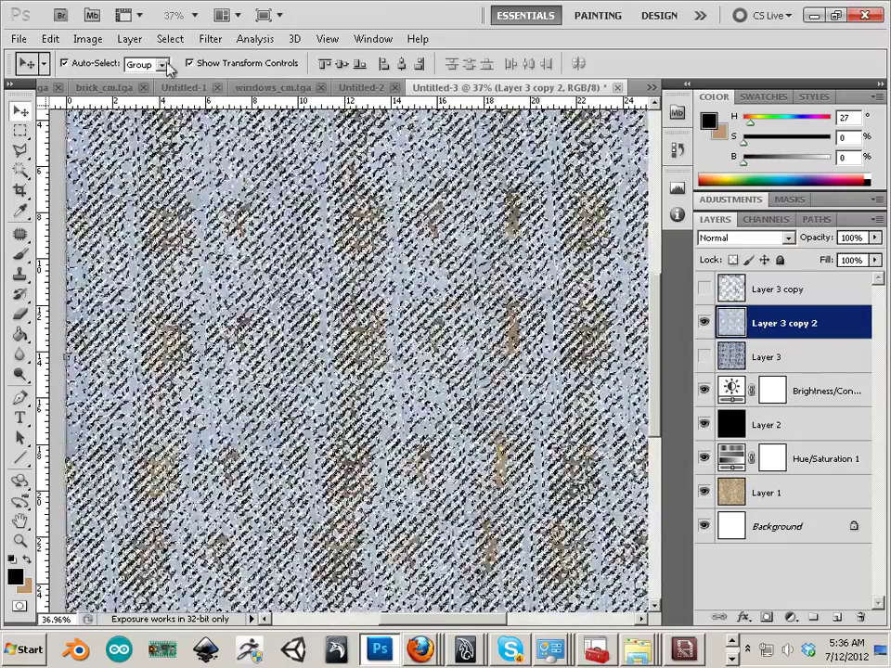
pyautogui.click(170, 39)
pyautogui.click(173, 70)
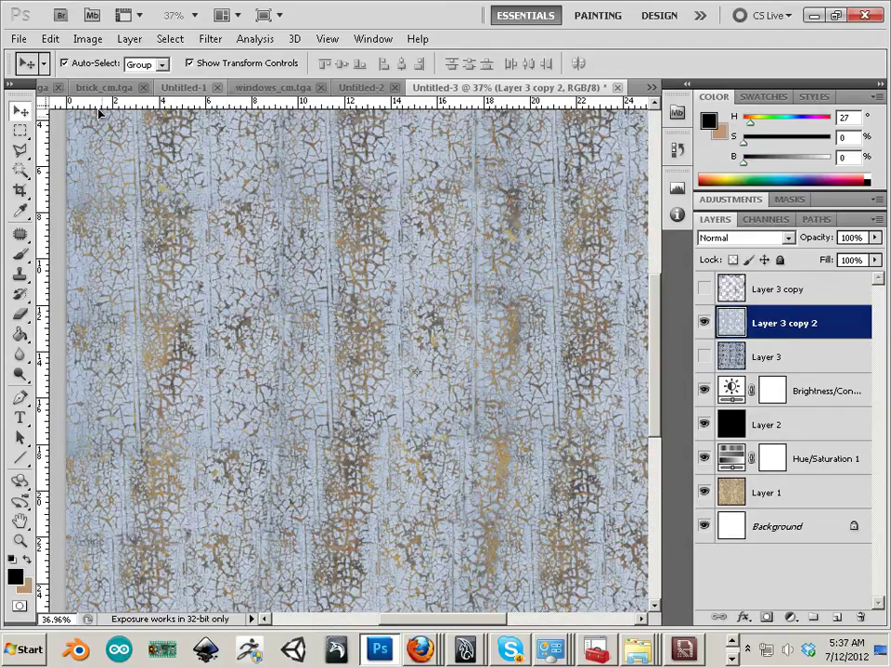
# Try Color Balance and Invert on the cracked-paint layer, discarding both
pyautogui.click(88, 43)
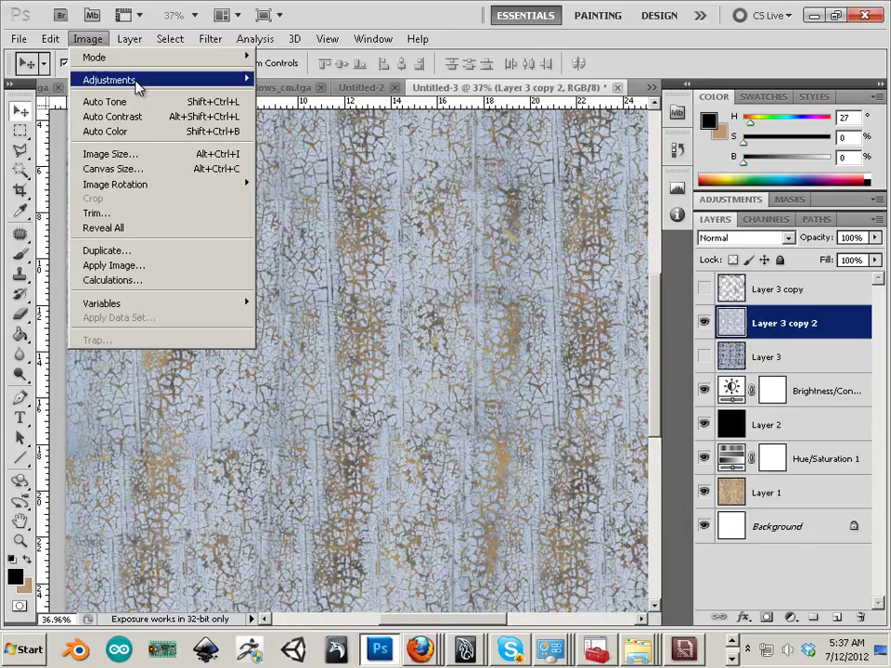
pyautogui.moveTo(137, 82)
pyautogui.click(422, 175)
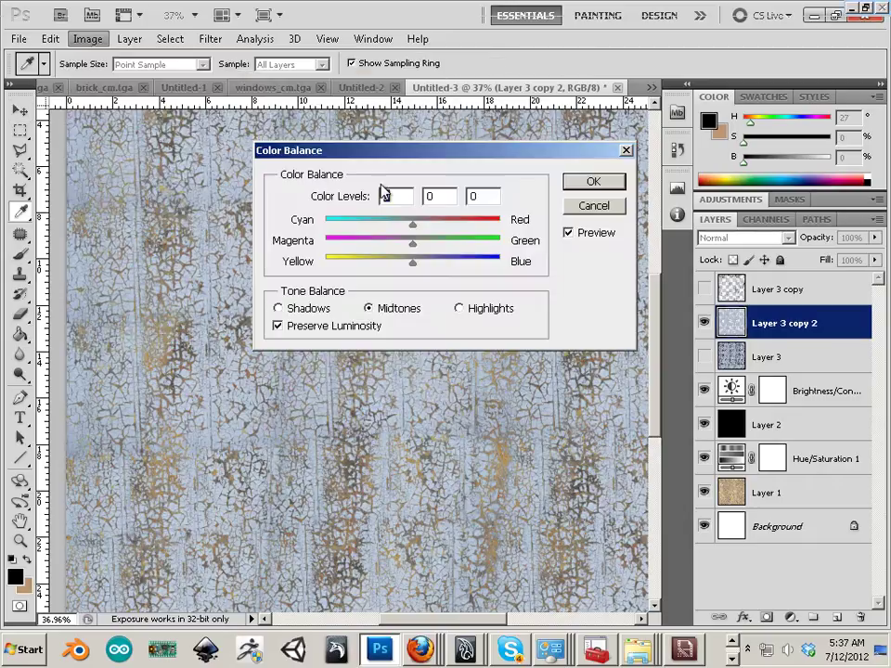
pyautogui.moveTo(418, 225)
pyautogui.mouseDown()
pyautogui.moveTo(457, 227)
pyautogui.moveTo(392, 225)
pyautogui.moveTo(415, 225)
pyautogui.mouseUp()
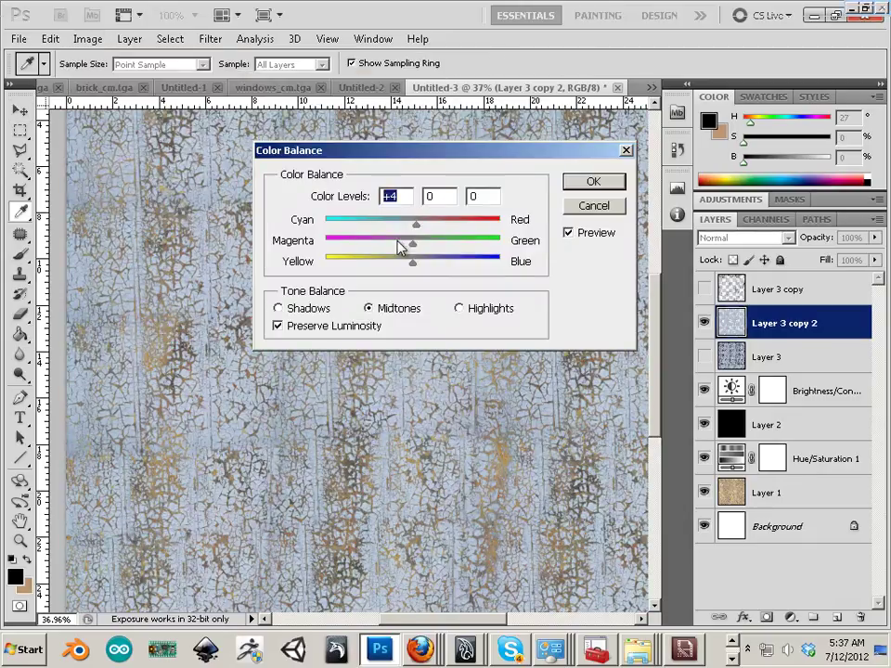
pyautogui.click(583, 207)
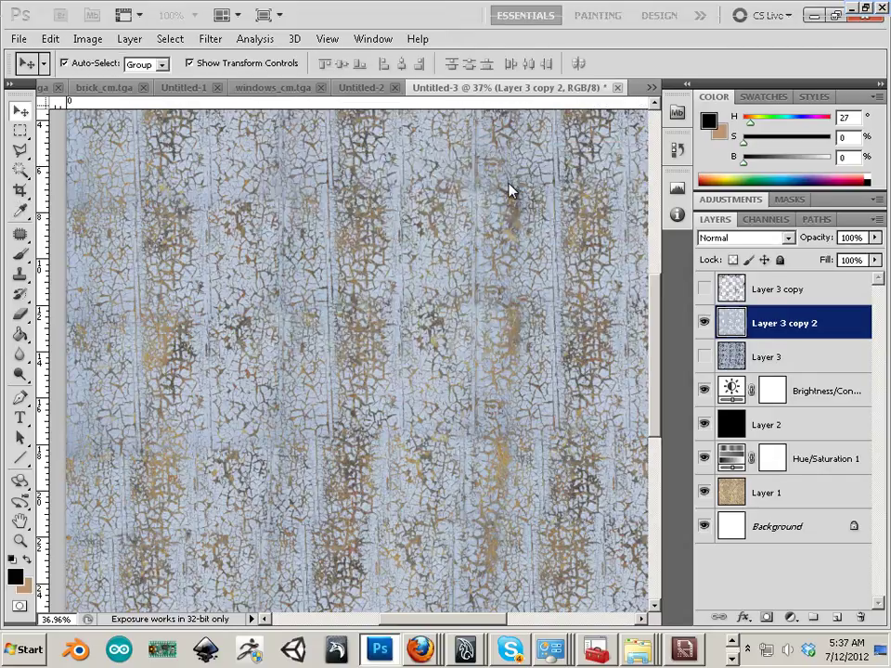
pyautogui.click(87, 40)
pyautogui.moveTo(106, 82)
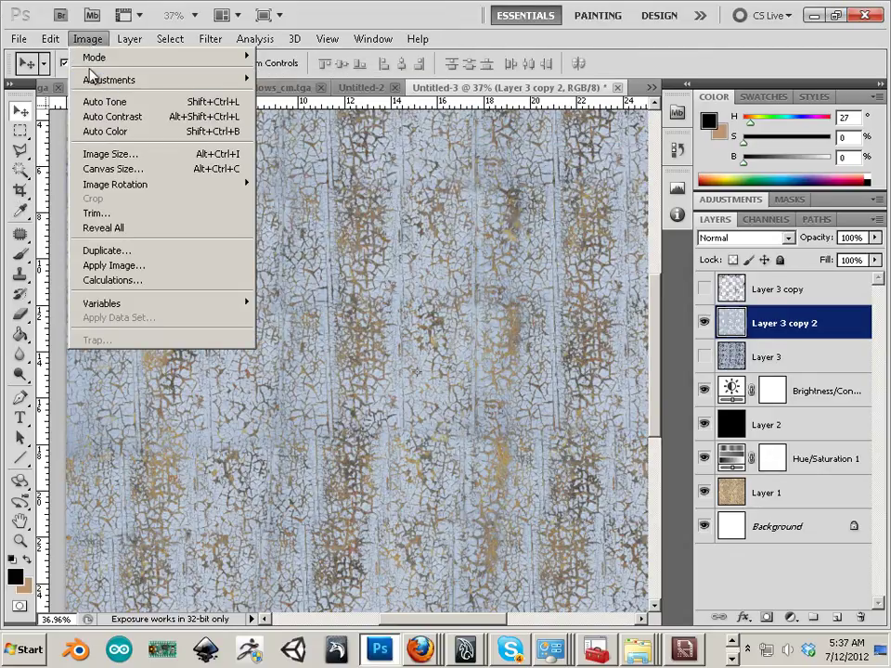
pyautogui.click(381, 242)
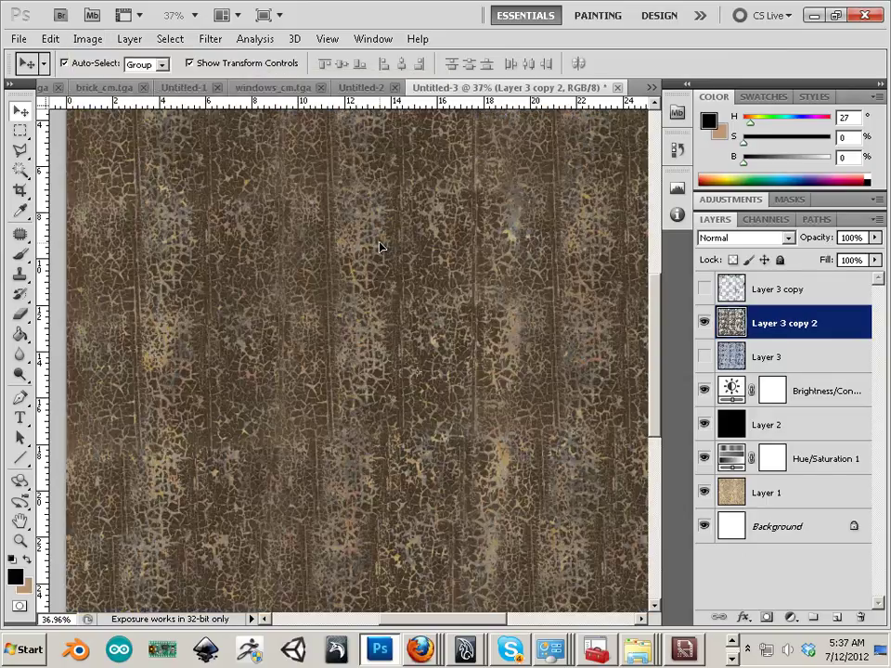
pyautogui.hotkey('ctrl', 'z')
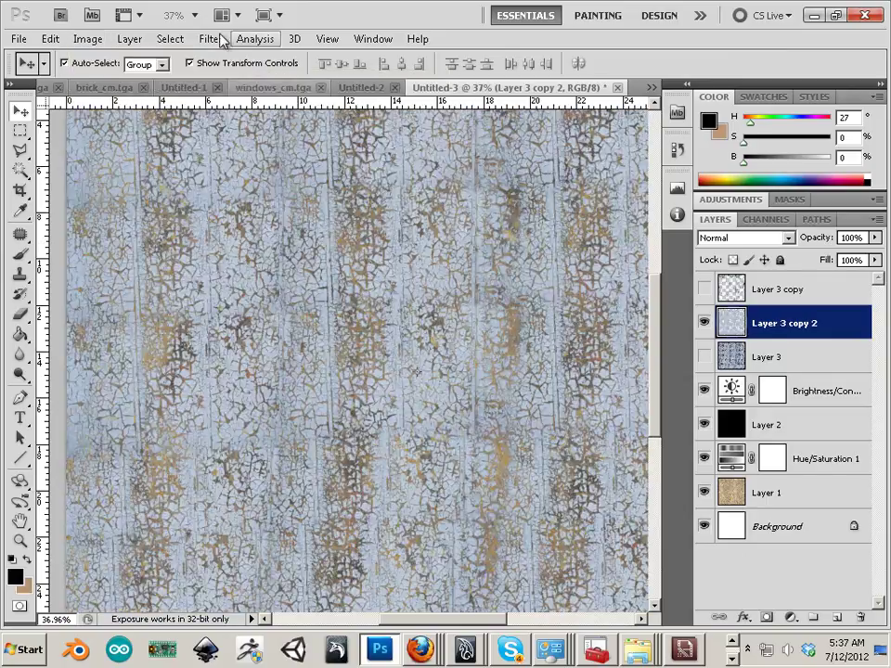
# Drag Hue/Saturation's Saturation far left to drain most colour from the layer
pyautogui.click(86, 39)
pyautogui.moveTo(113, 82)
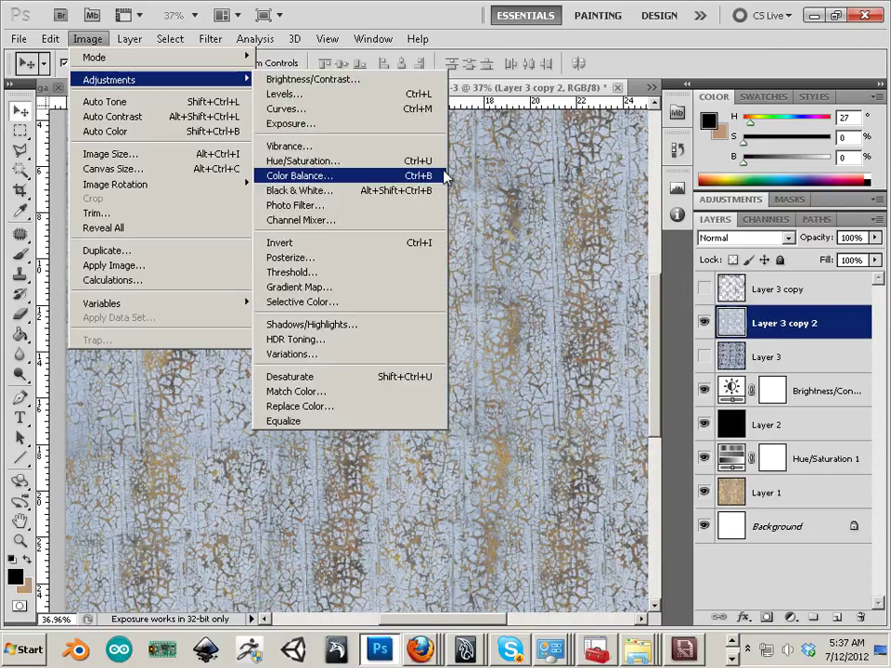
pyautogui.click(408, 162)
pyautogui.moveTo(653, 355); pyautogui.dragTo(578, 369)
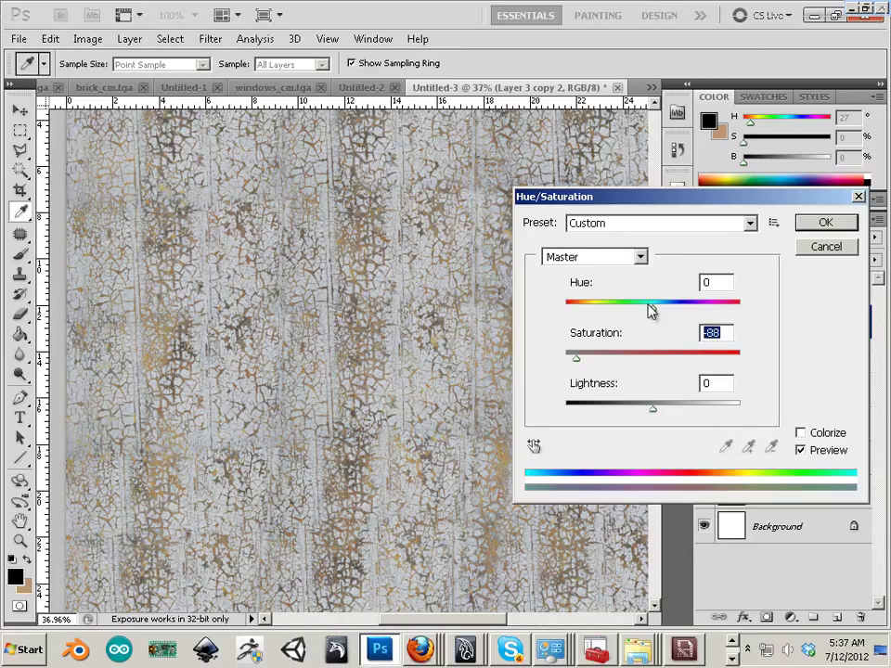
pyautogui.click(822, 224)
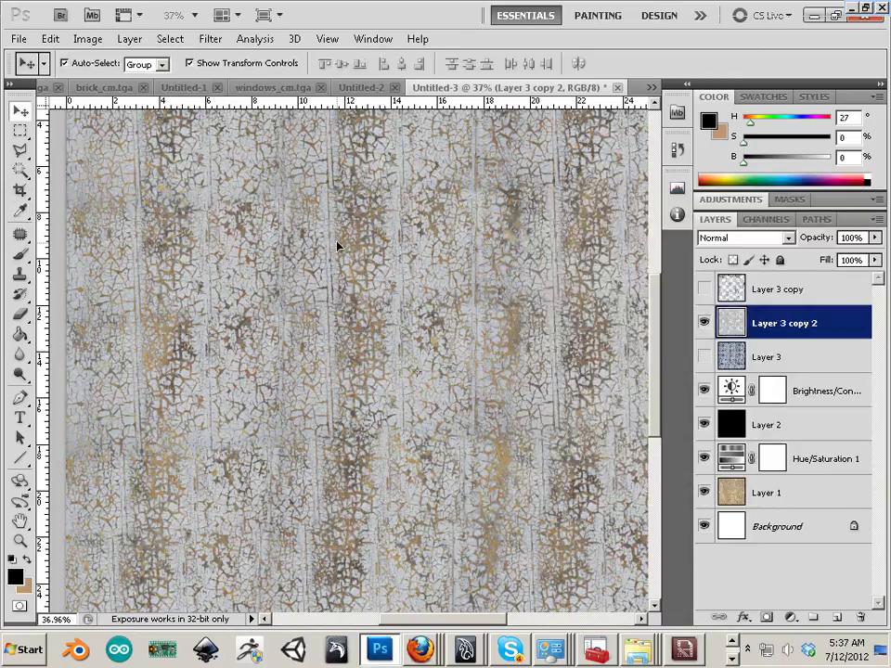
# Invert the desaturated layer into dark paint with pale cracks
pyautogui.click(93, 40)
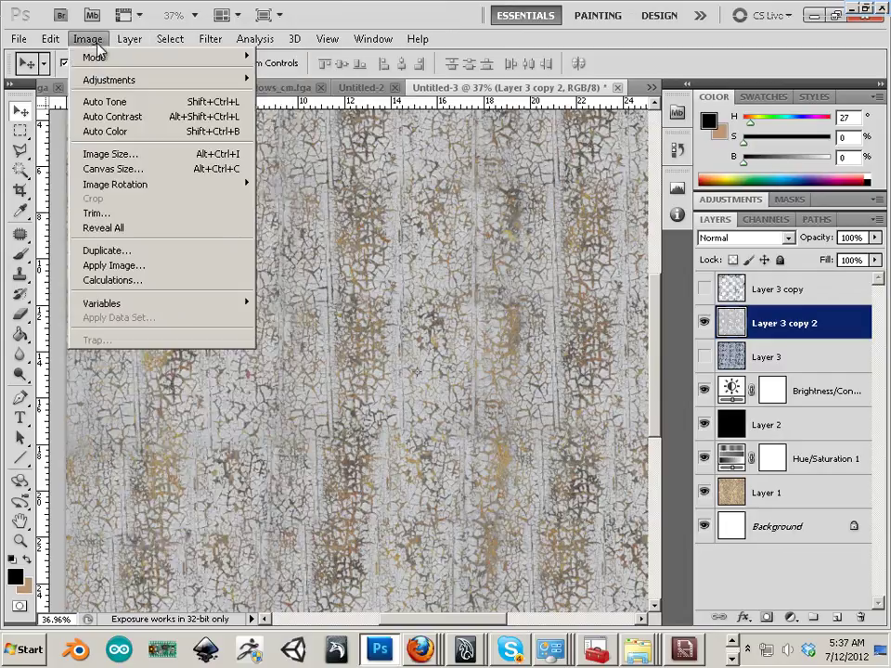
pyautogui.moveTo(100, 85)
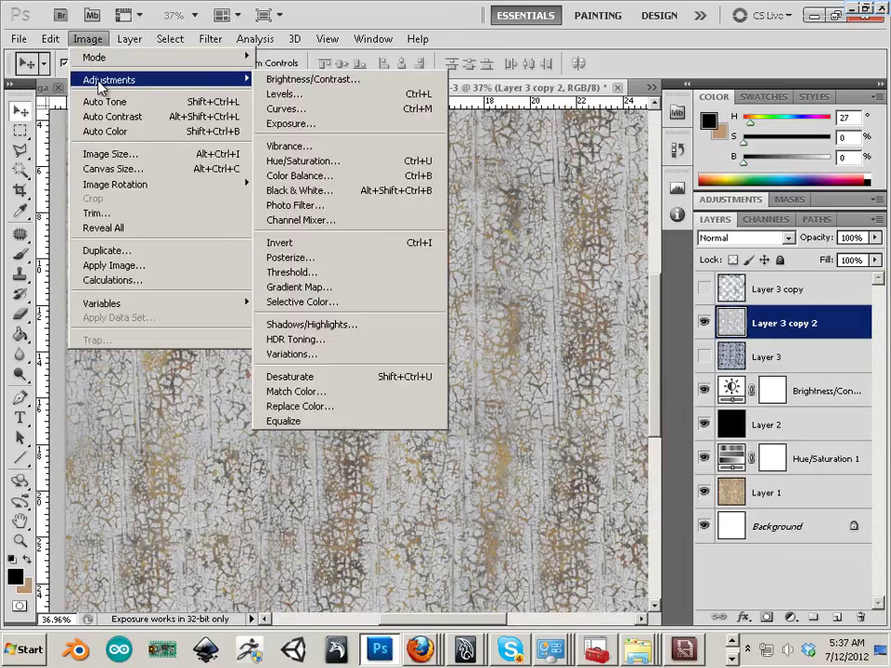
pyautogui.click(336, 223)
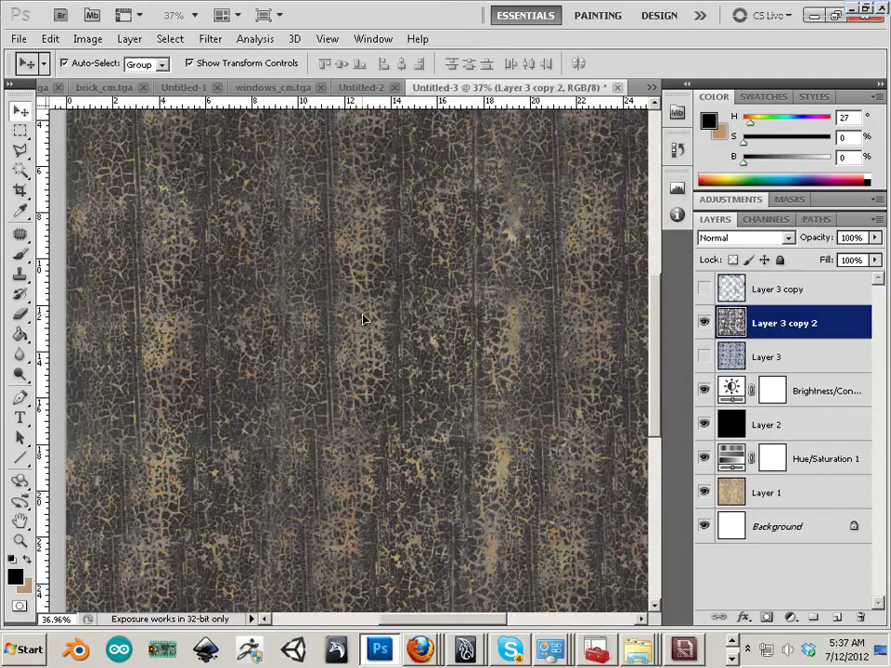
pyautogui.scroll(5, 363, 322)
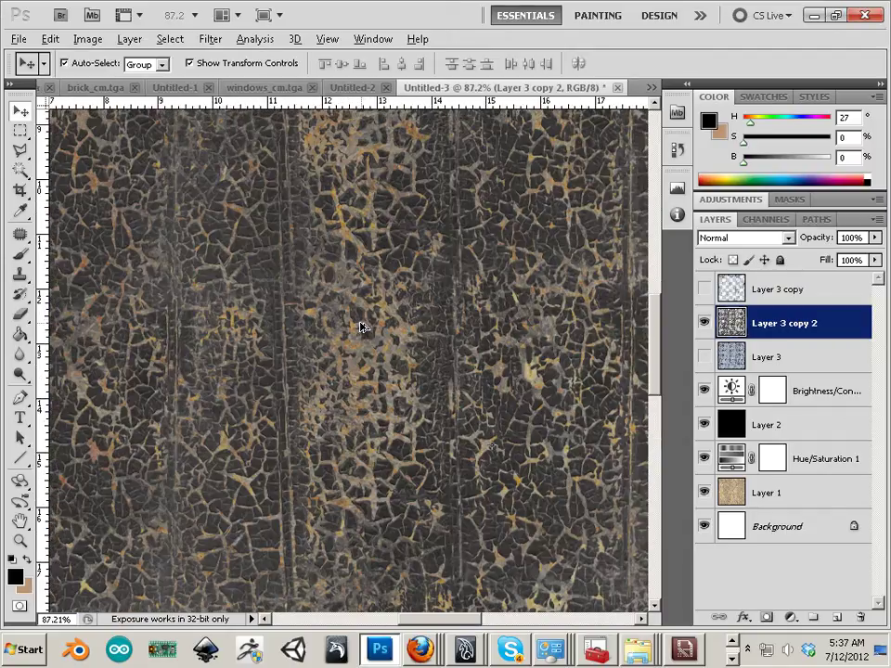
pyautogui.scroll(2, 362, 325)
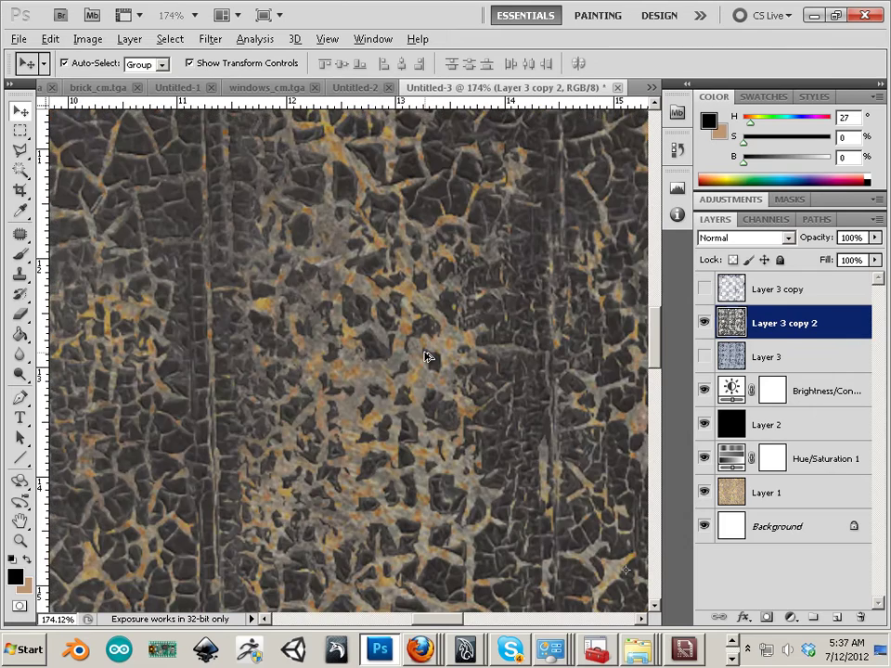
pyautogui.scroll(-6, 425, 358)
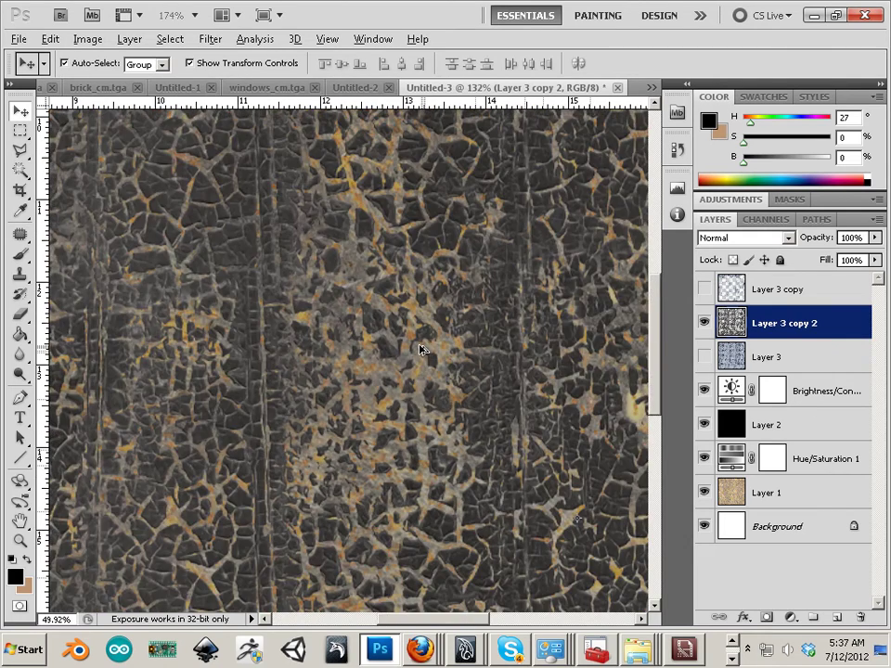
pyautogui.scroll(-1, 420, 350)
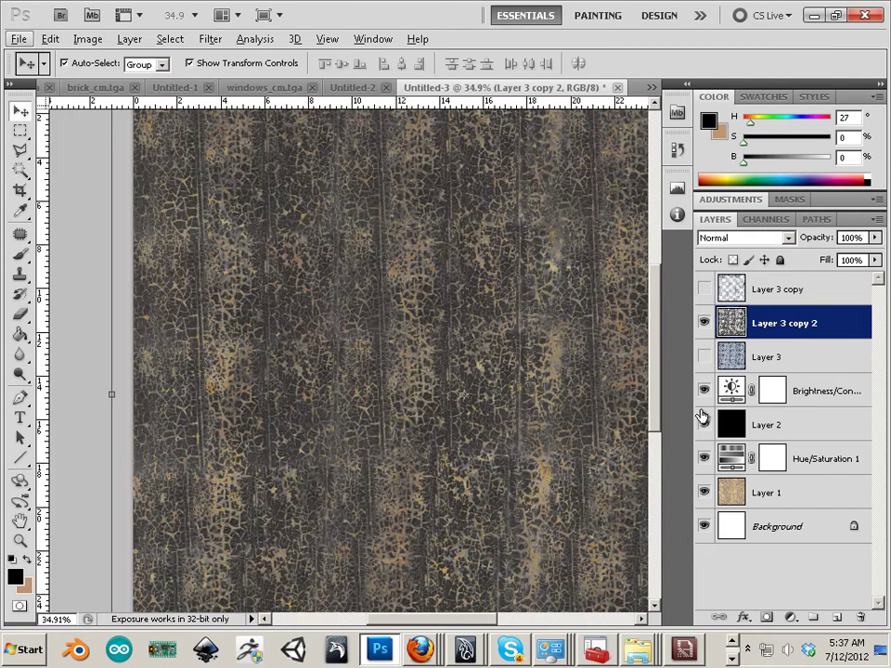
# Hide the cracked-paint layer and select the Hue/Saturation 1 adjustment layer
pyautogui.click(704, 323)
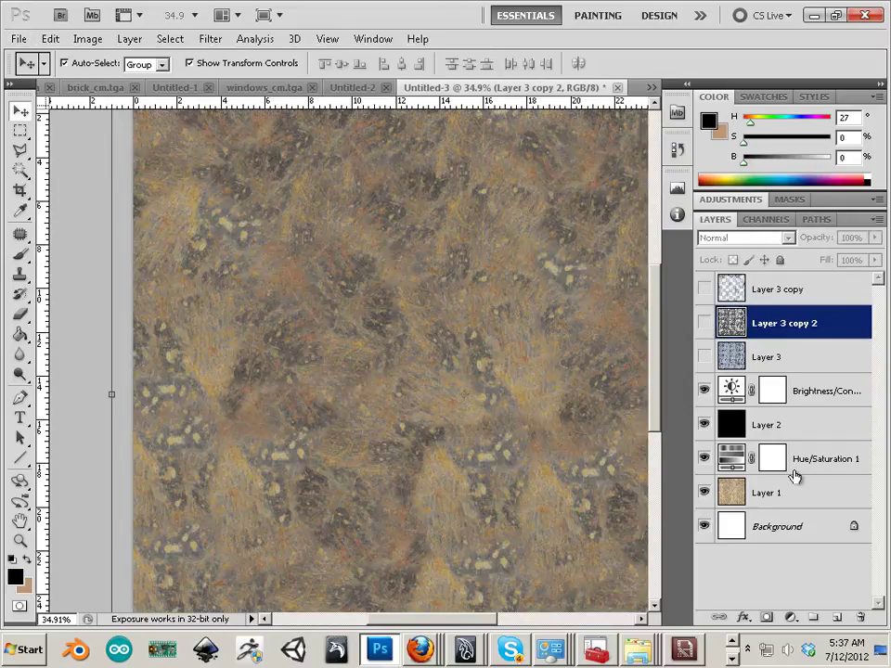
pyautogui.click(781, 498)
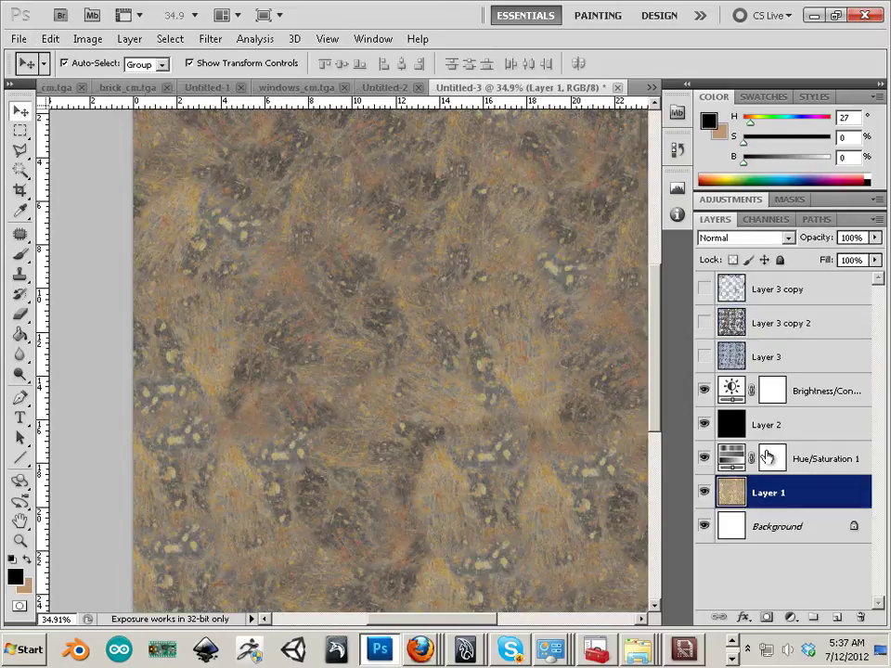
pyautogui.click(730, 465)
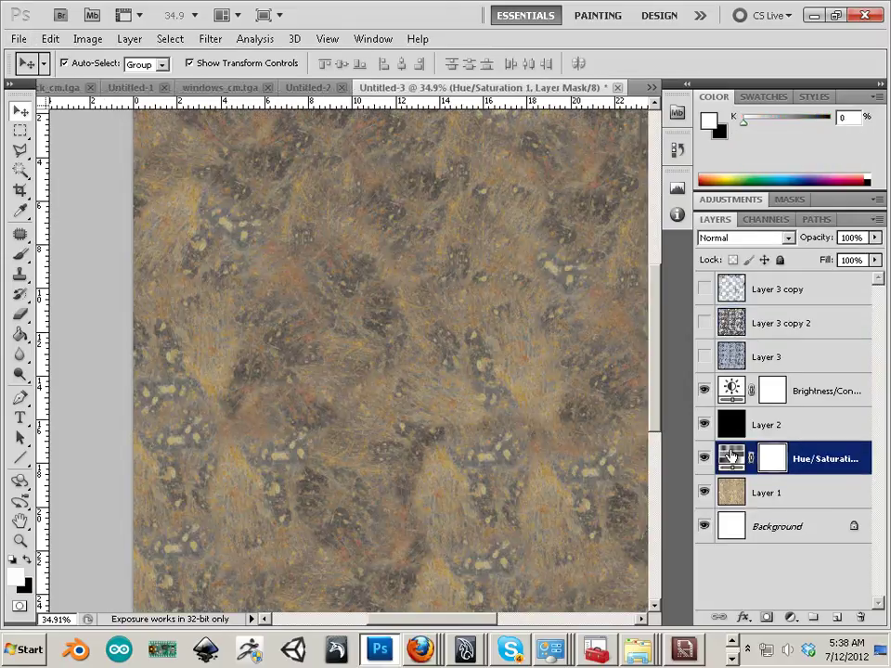
pyautogui.click(731, 456)
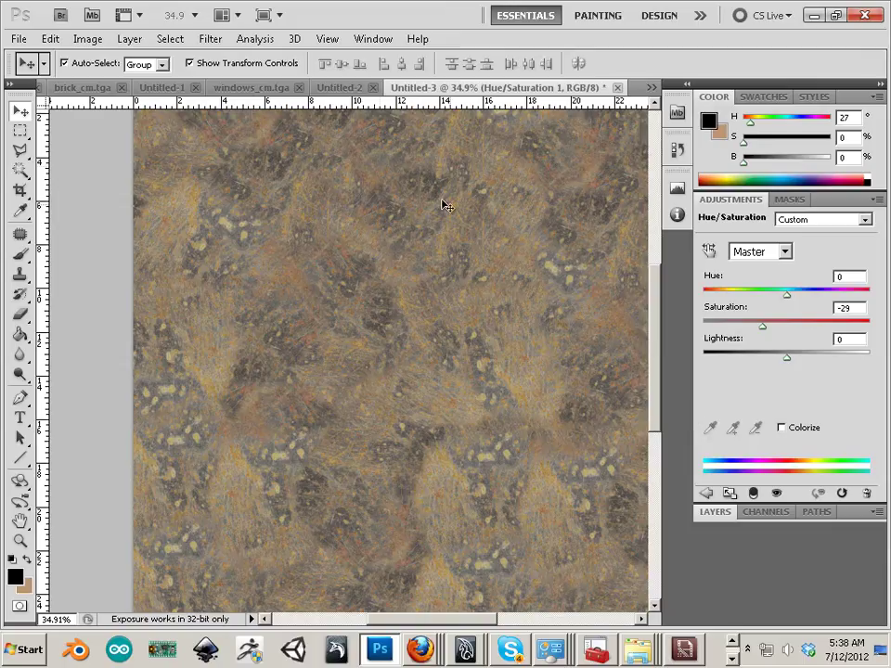
pyautogui.click(715, 513)
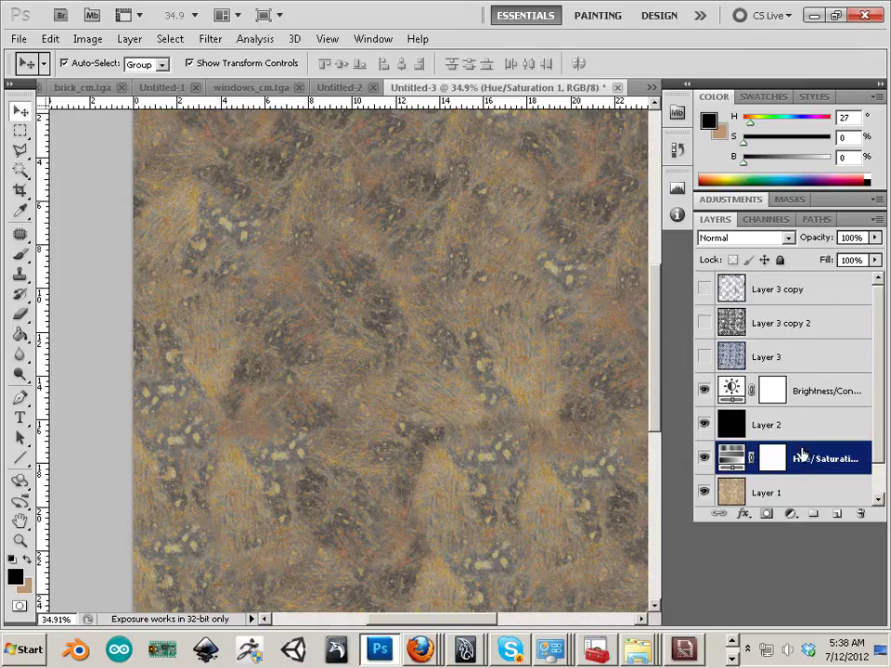
# Lower Hue/Saturation 1 saturation from -29 to about -46
pyautogui.click(738, 200)
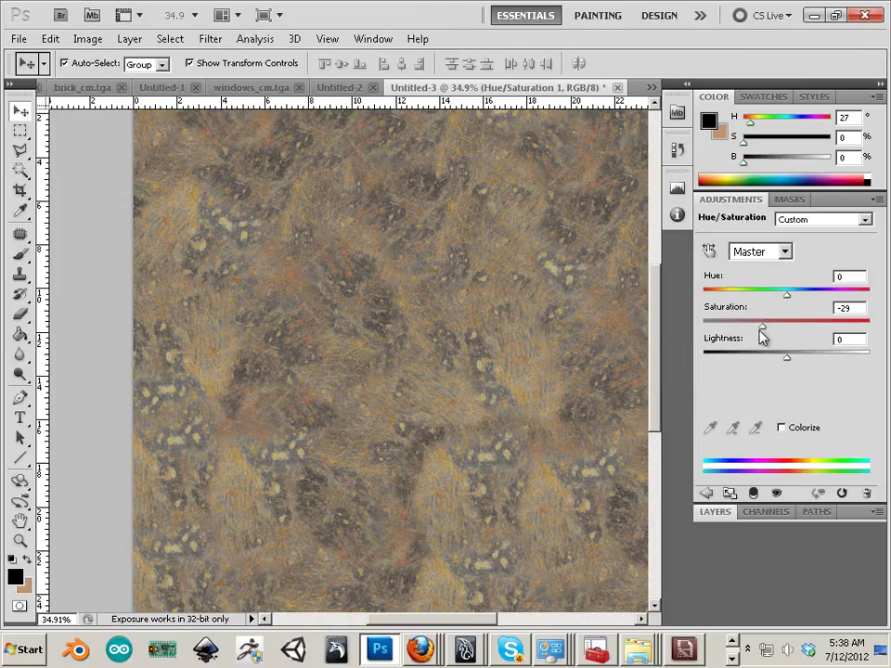
pyautogui.moveTo(759, 329)
pyautogui.mouseDown()
pyautogui.moveTo(742, 335)
pyautogui.moveTo(752, 335)
pyautogui.mouseUp()
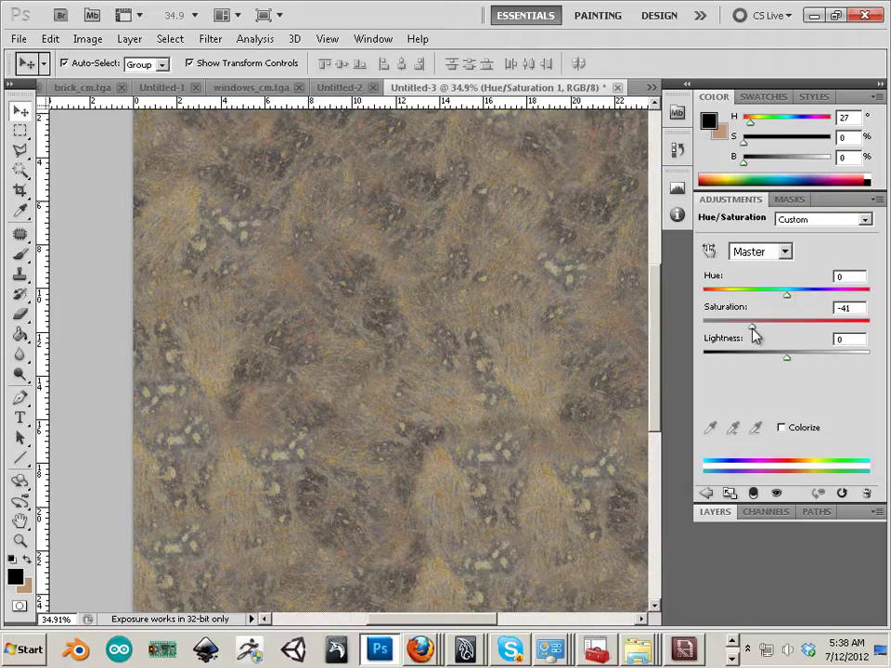
pyautogui.click(727, 517)
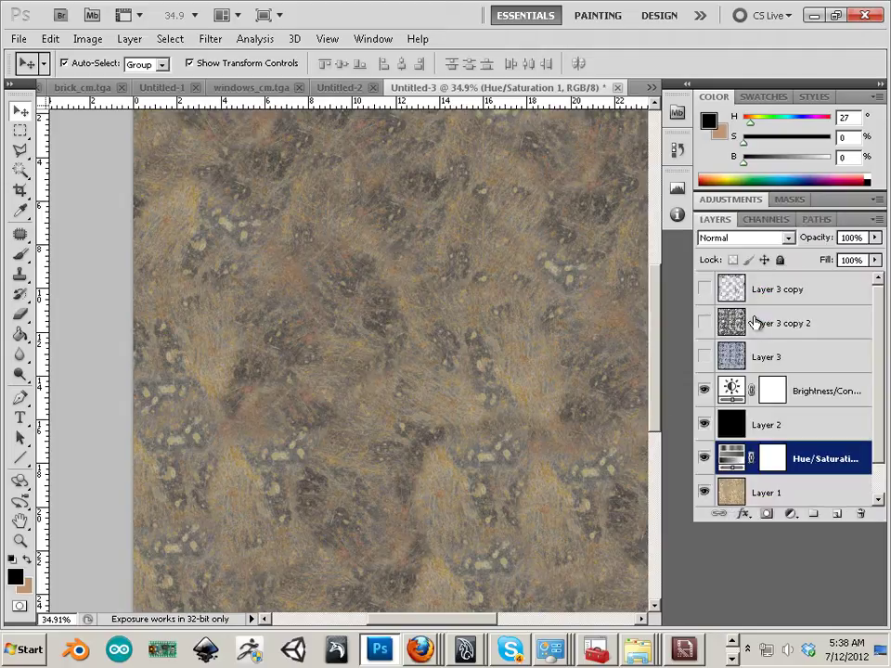
pyautogui.click(823, 398)
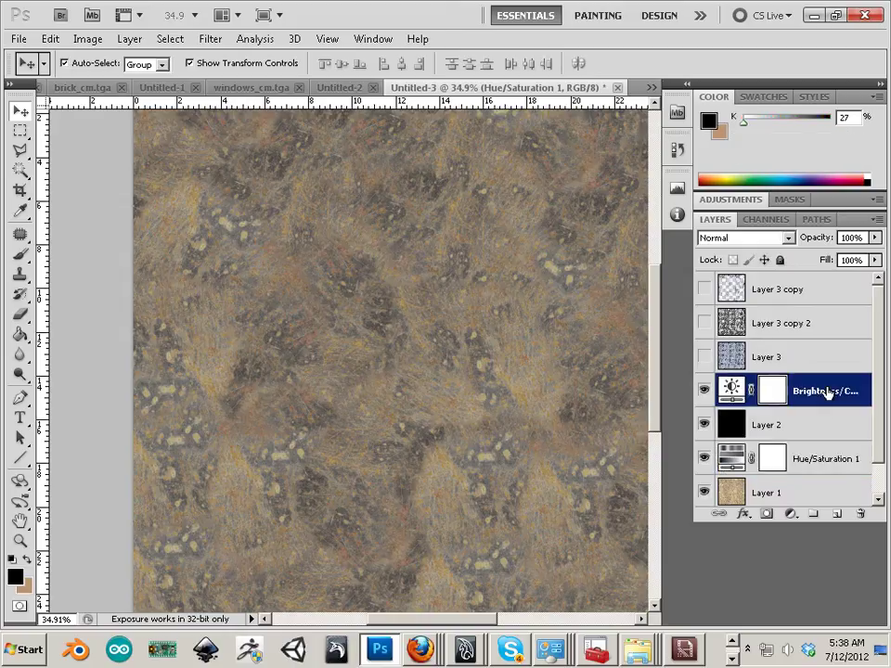
pyautogui.moveTo(835, 522); pyautogui.dragTo(835, 624)
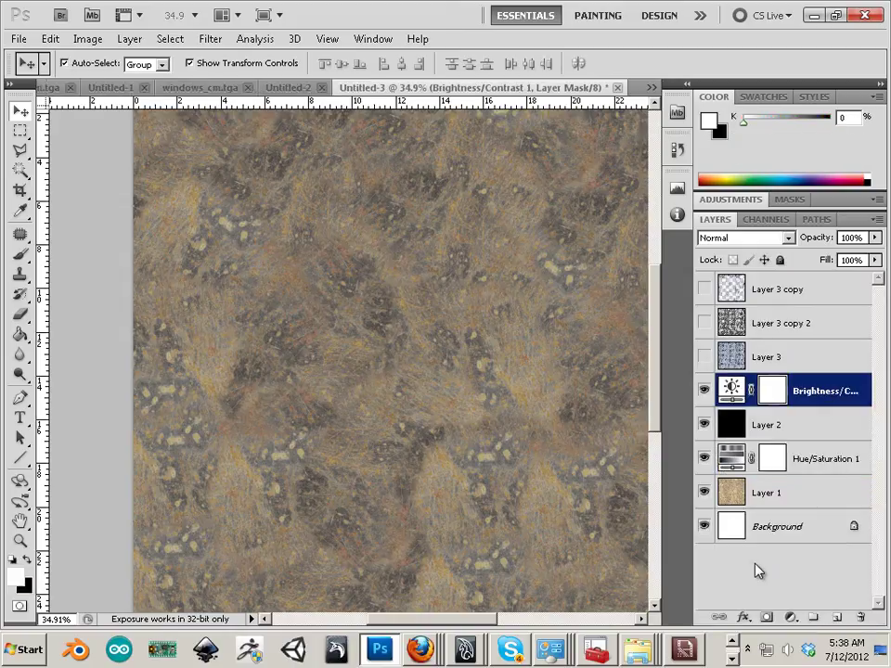
# Add a Levels adjustment layer with input levels 63, 1.67 and 204
pyautogui.click(791, 617)
pyautogui.click(792, 398)
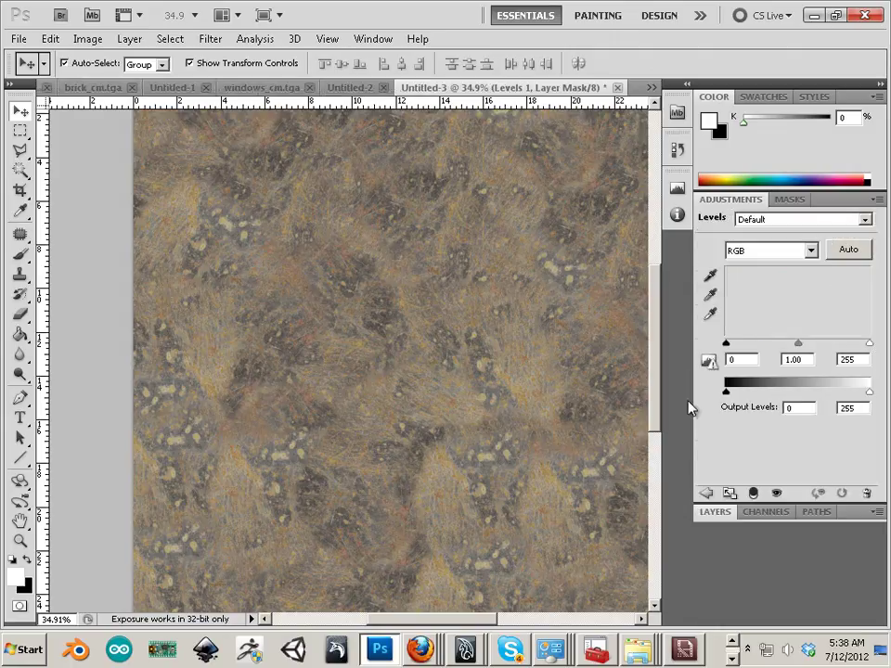
pyautogui.moveTo(867, 348); pyautogui.dragTo(841, 348)
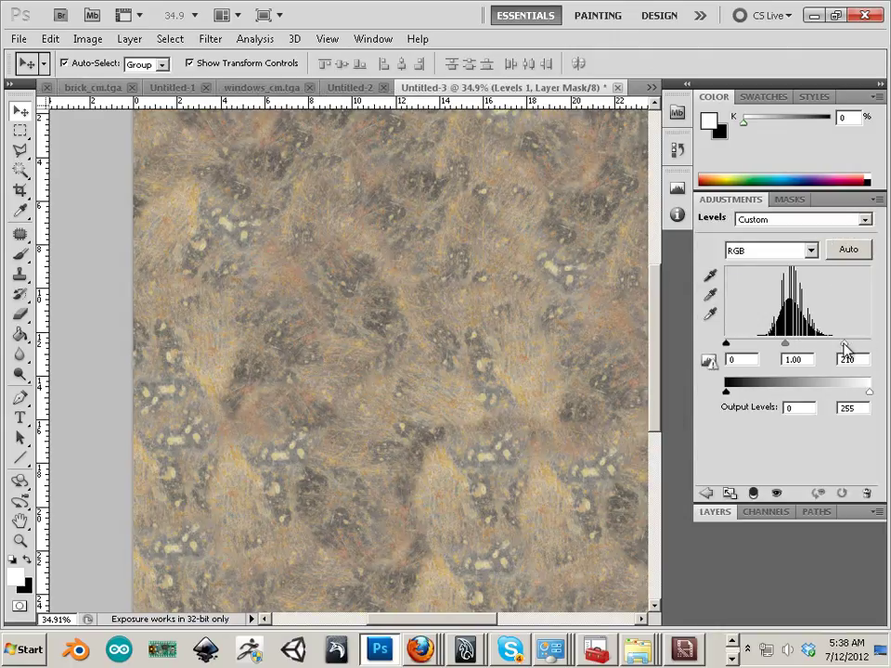
pyautogui.moveTo(725, 345); pyautogui.dragTo(790, 351)
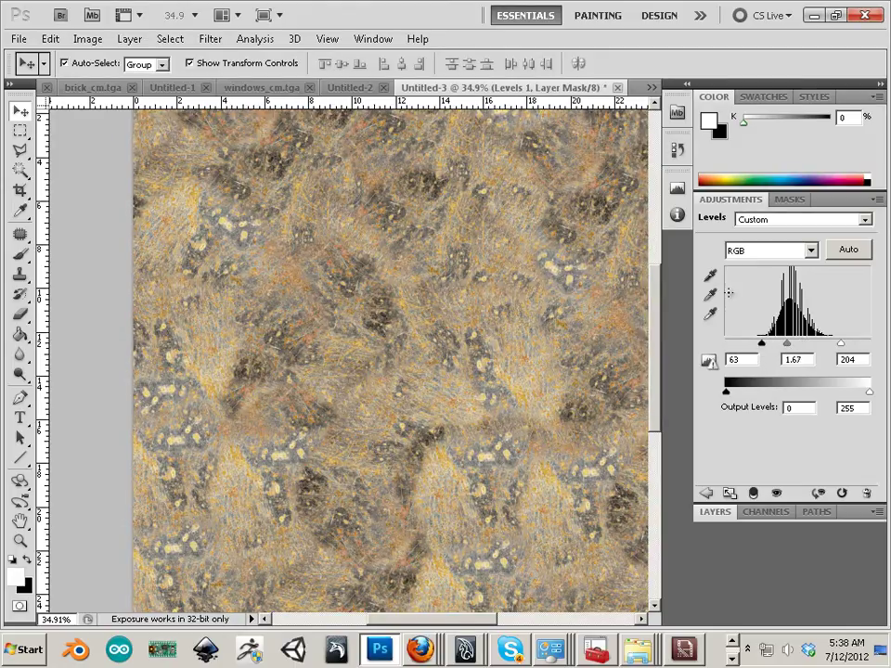
pyautogui.click(730, 512)
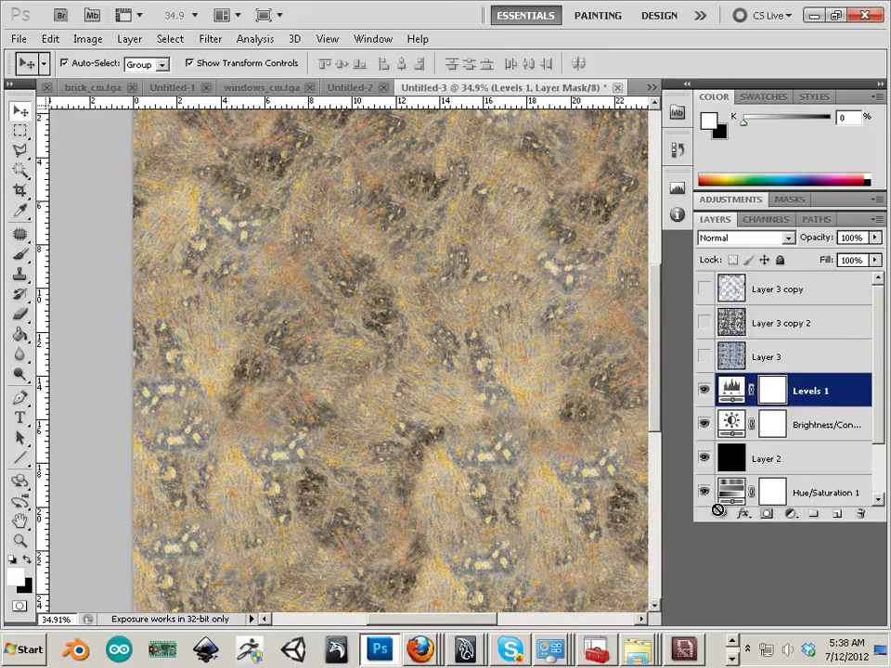
# Make Layer 3 copy 2 visible again and switch back to Photoshop via the taskbar
pyautogui.click(705, 322)
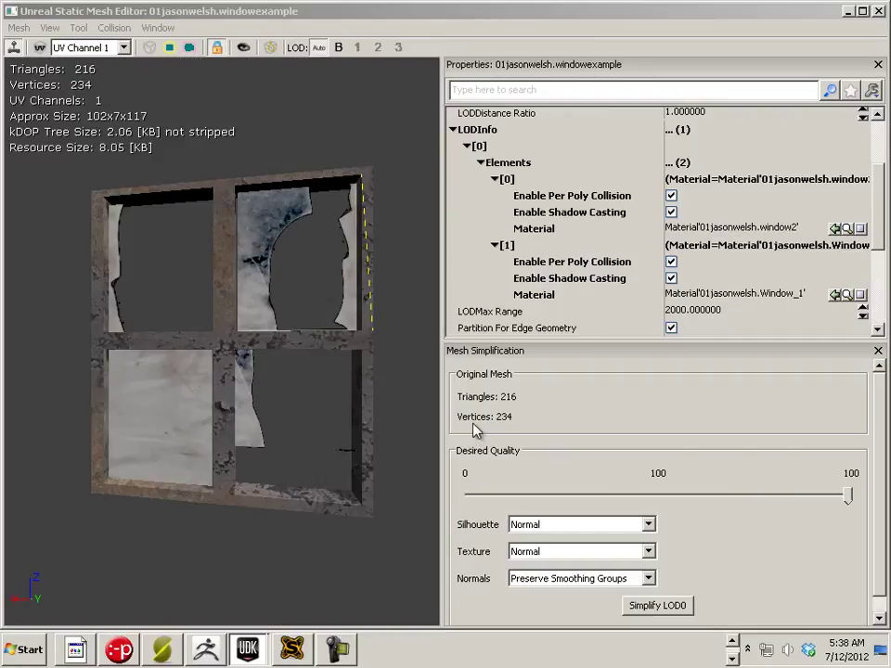
pyautogui.click(734, 641)
pyautogui.click(380, 649)
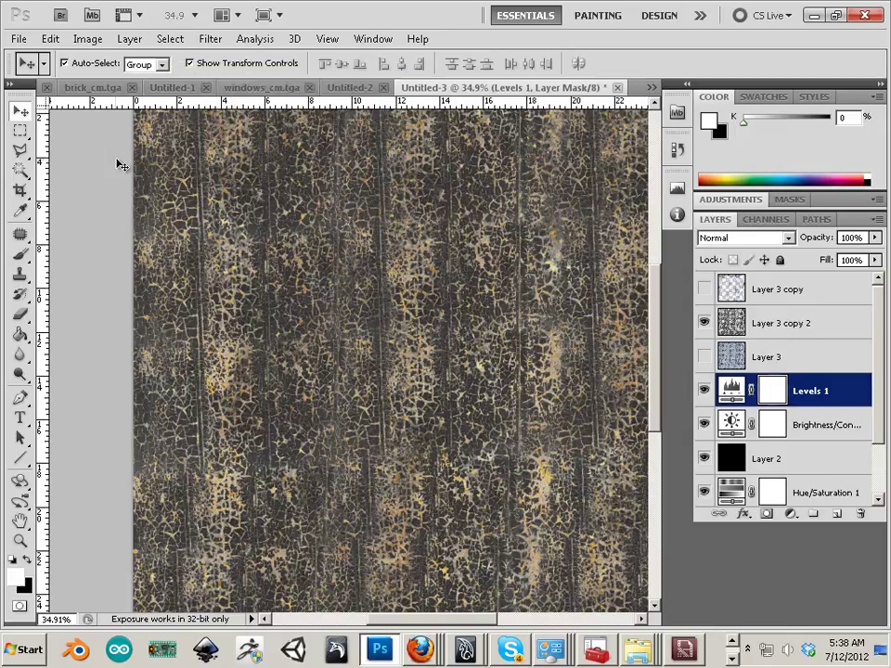
# Save a Targa copy replacing peelpaint_cm.tga in the video warehouse folder, accepting default Targa options
pyautogui.click(19, 39)
pyautogui.click(140, 279)
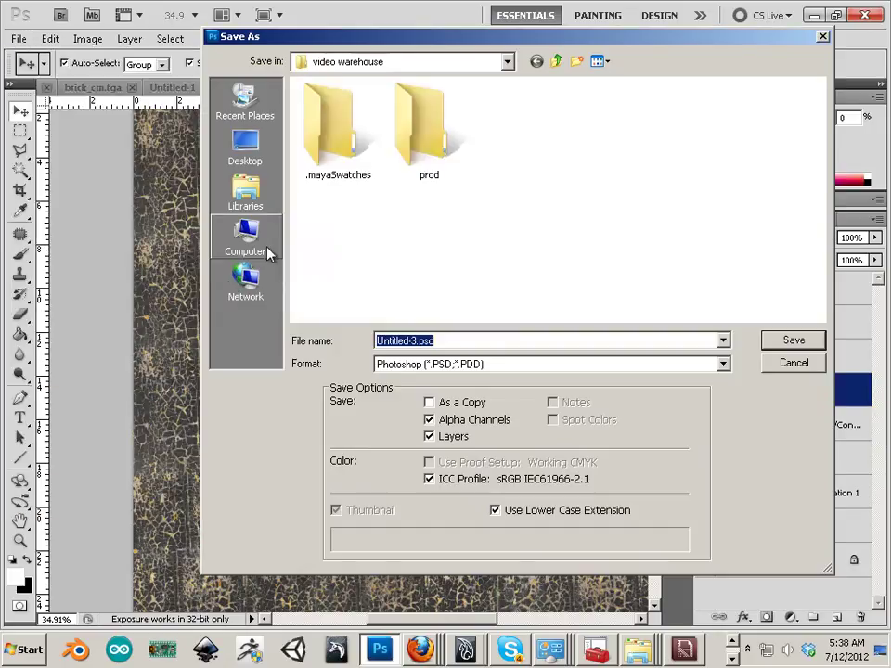
pyautogui.click(532, 365)
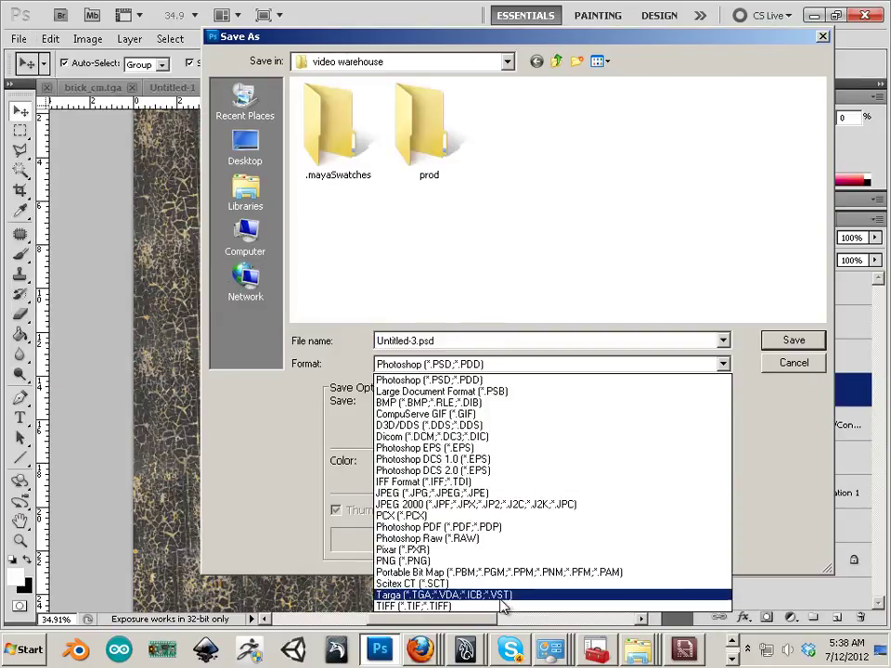
pyautogui.click(504, 652)
pyautogui.click(776, 269)
pyautogui.scroll(-5, 776, 268)
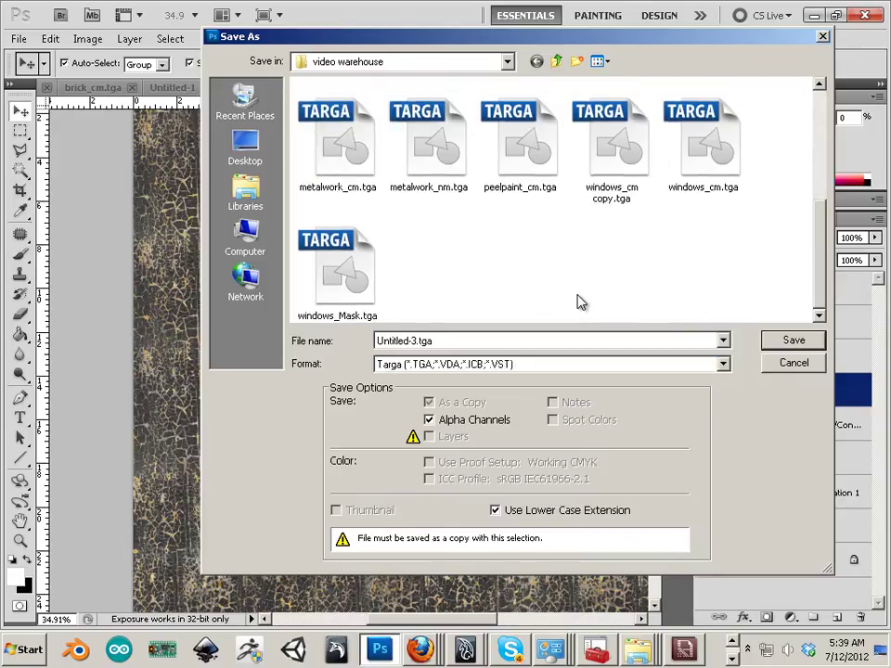
pyautogui.click(536, 174)
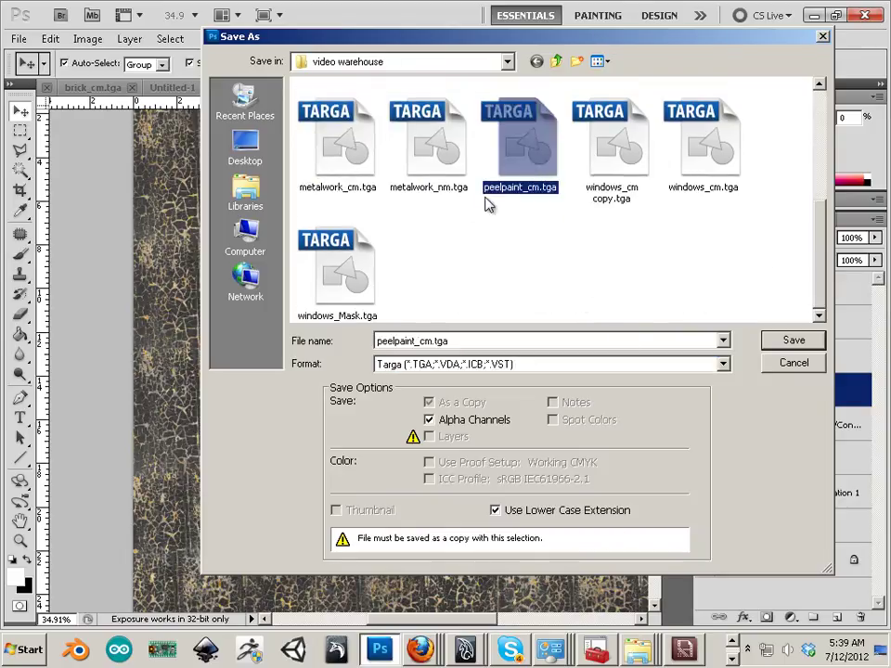
pyautogui.click(776, 346)
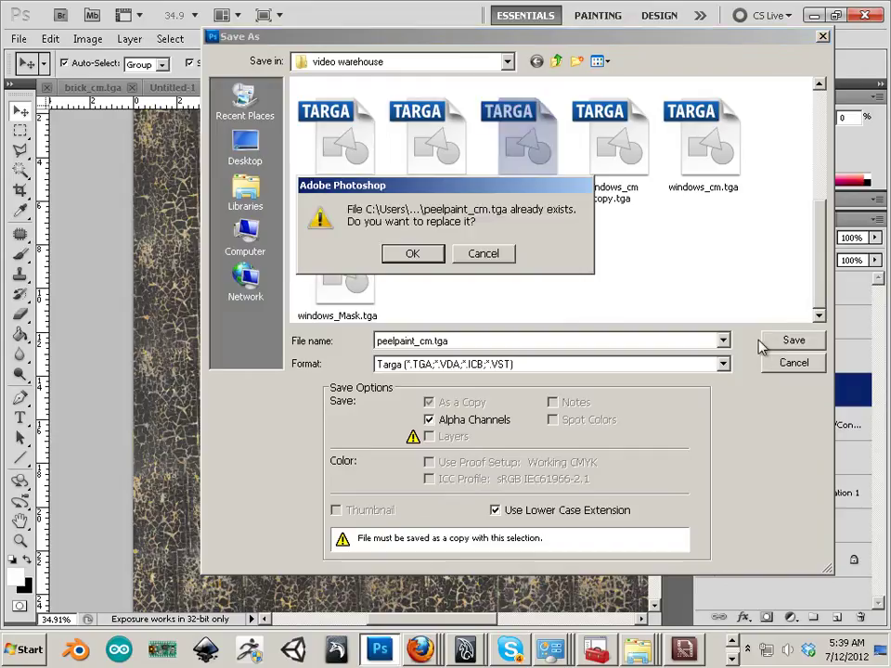
pyautogui.click(405, 251)
pyautogui.click(328, 215)
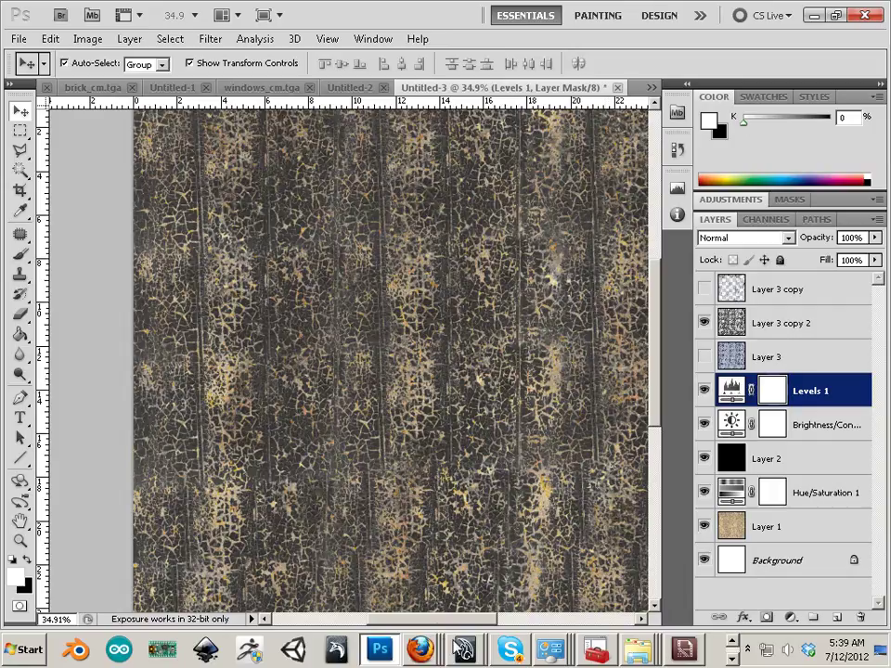
# Reload the peelpaint_cm_1 image file in Hypershade so its swatch shows the new cracked-paint texture
pyautogui.click(466, 649)
pyautogui.click(461, 620)
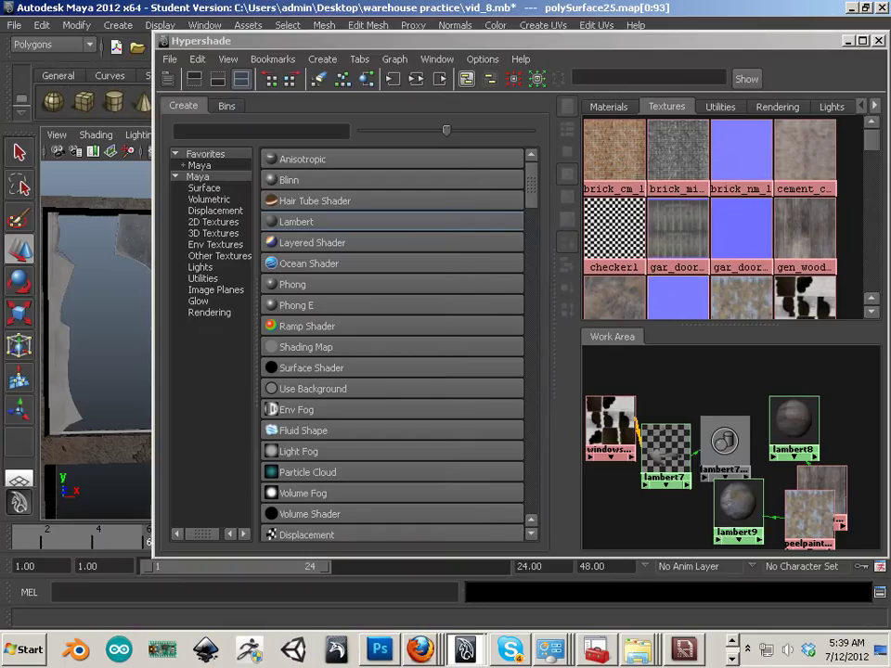
pyautogui.rightClick(637, 657)
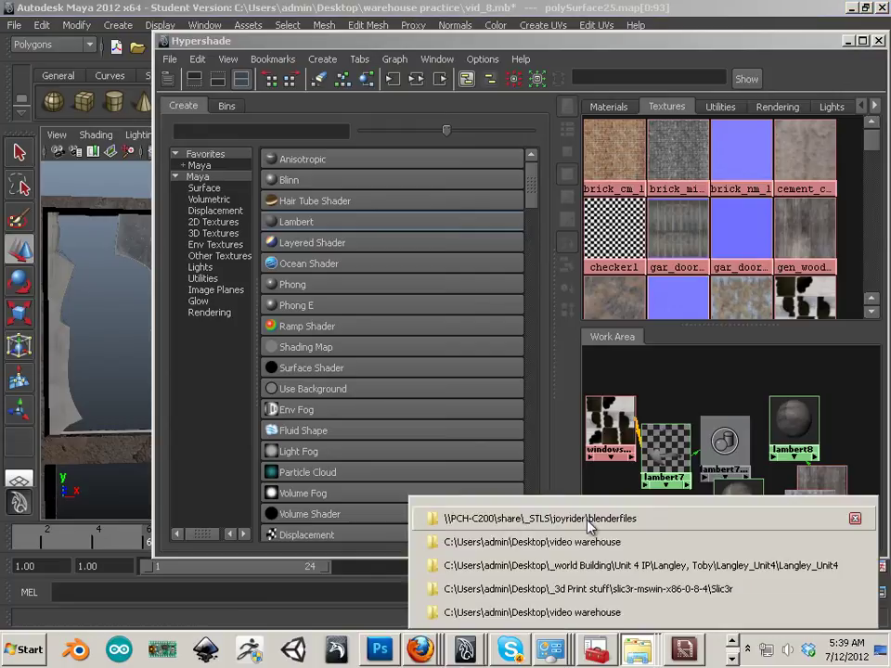
pyautogui.click(746, 301)
pyautogui.scroll(-1, 750, 269)
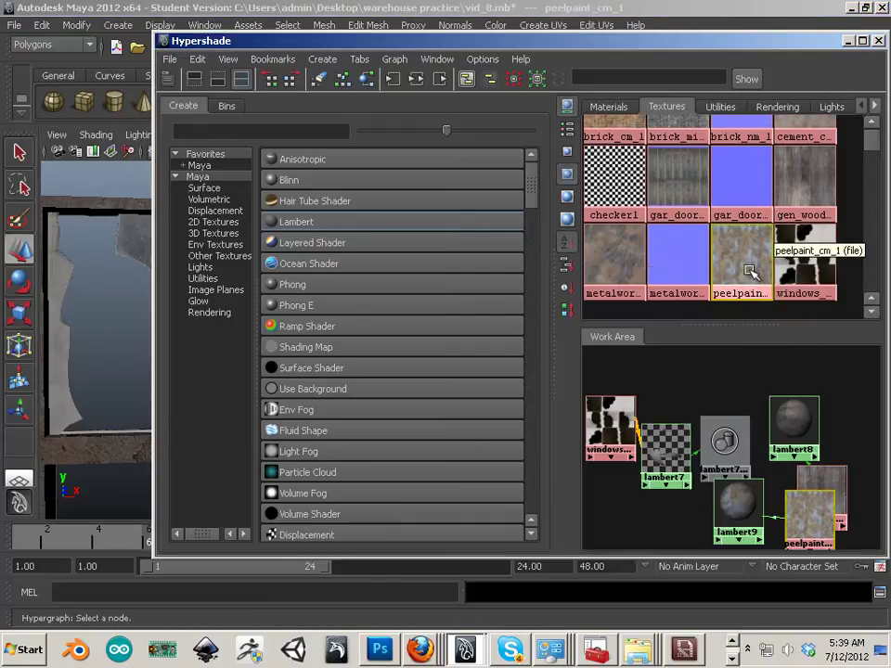
pyautogui.rightClick(706, 266)
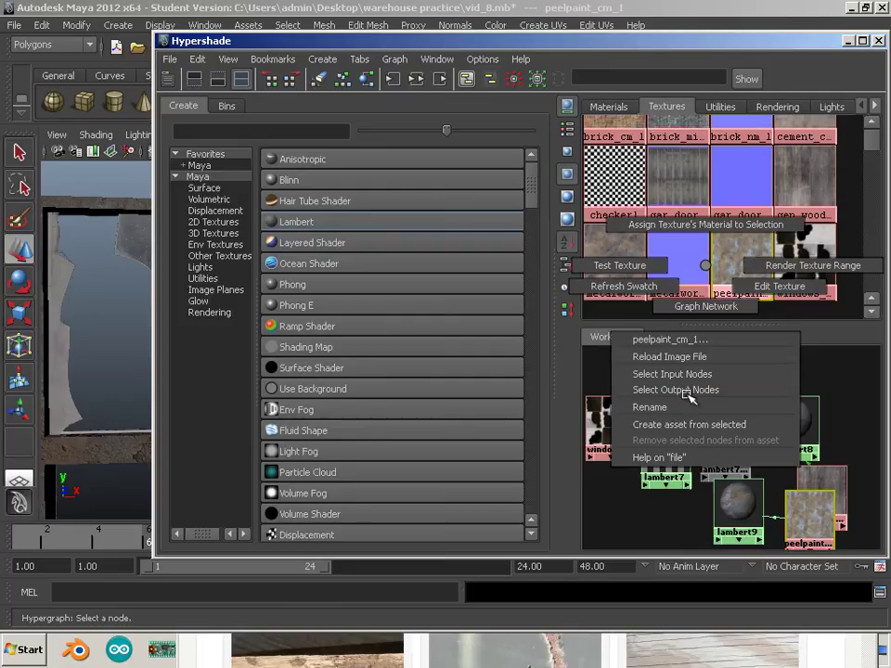
pyautogui.click(729, 357)
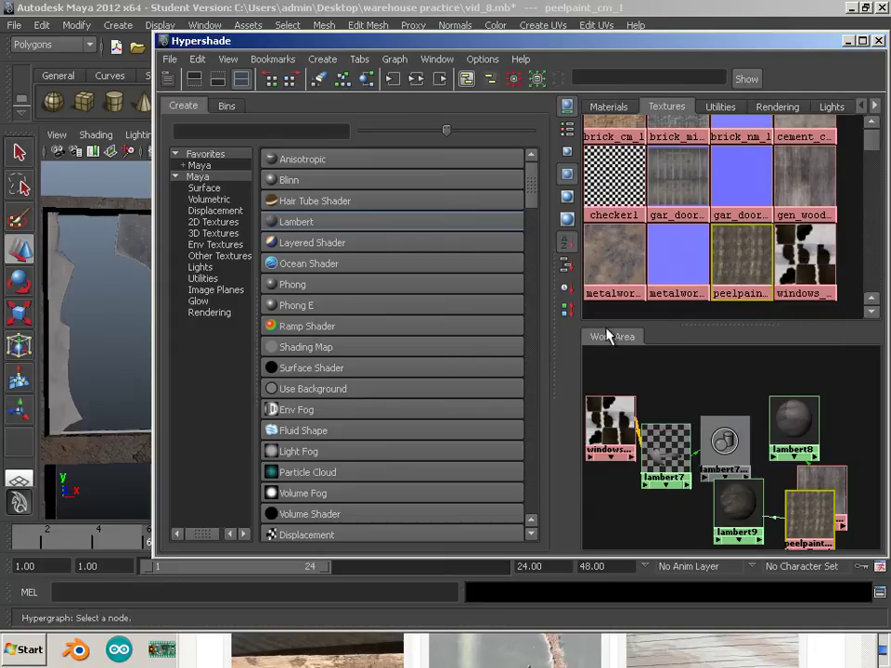
# Return to the main Maya viewport and center the window frame in view
pyautogui.click(283, 20)
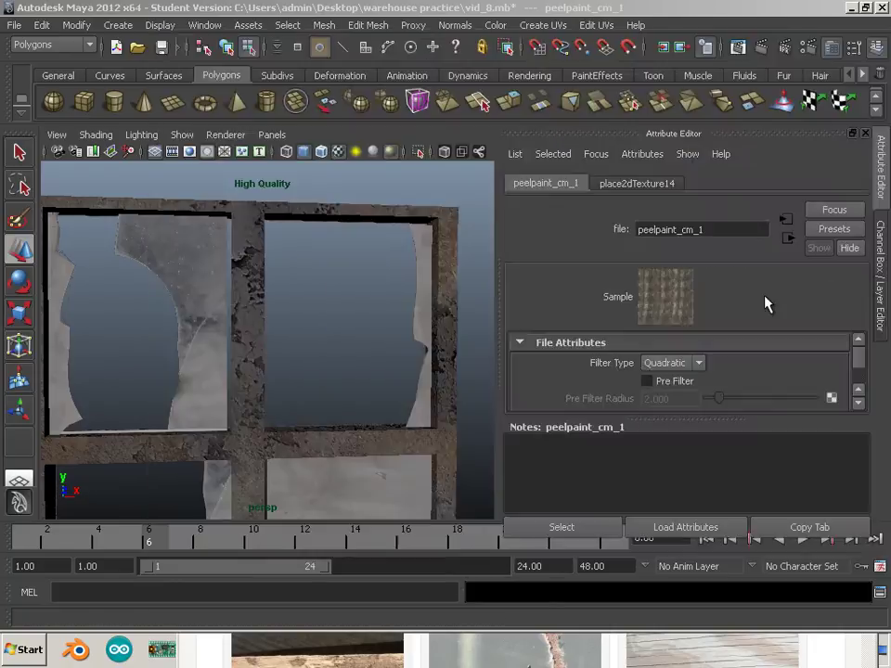
pyautogui.scroll(-6, 275, 294)
pyautogui.click(274, 295)
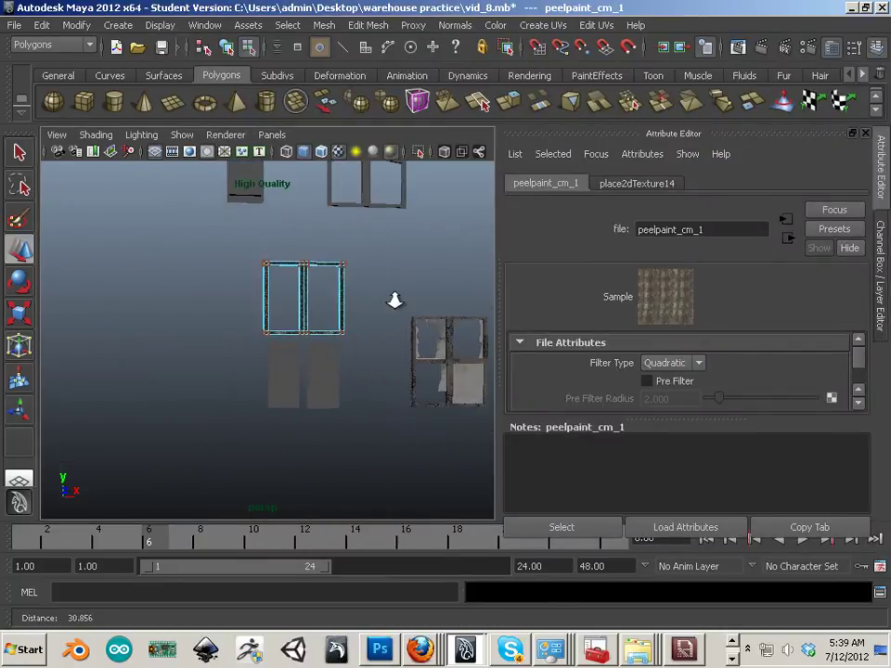
pyautogui.scroll(3, 420, 313)
pyautogui.scroll(5, 353, 292)
pyautogui.scroll(-3, 335, 322)
pyautogui.scroll(5, 353, 332)
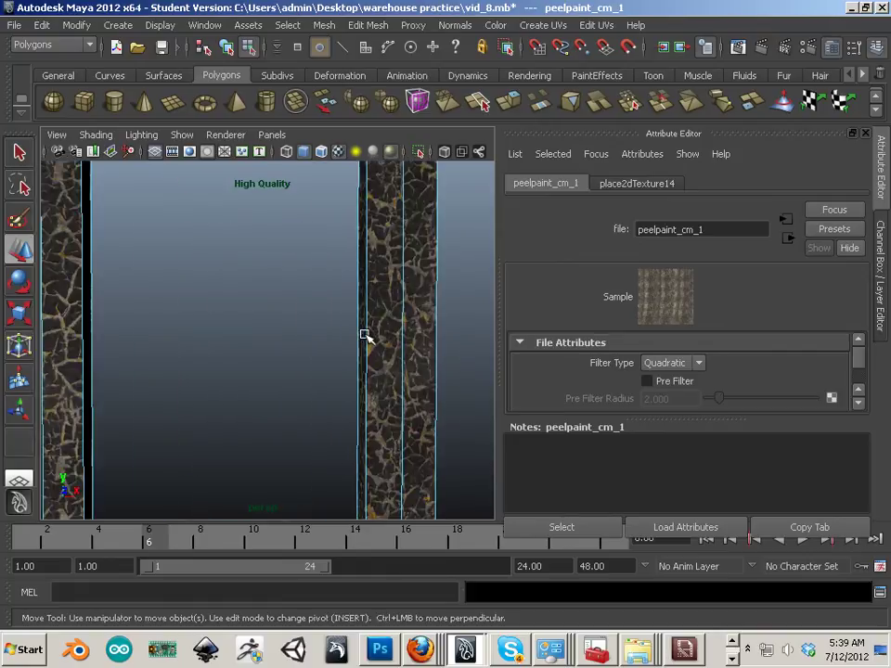
pyautogui.scroll(-2, 367, 336)
pyautogui.click(268, 327)
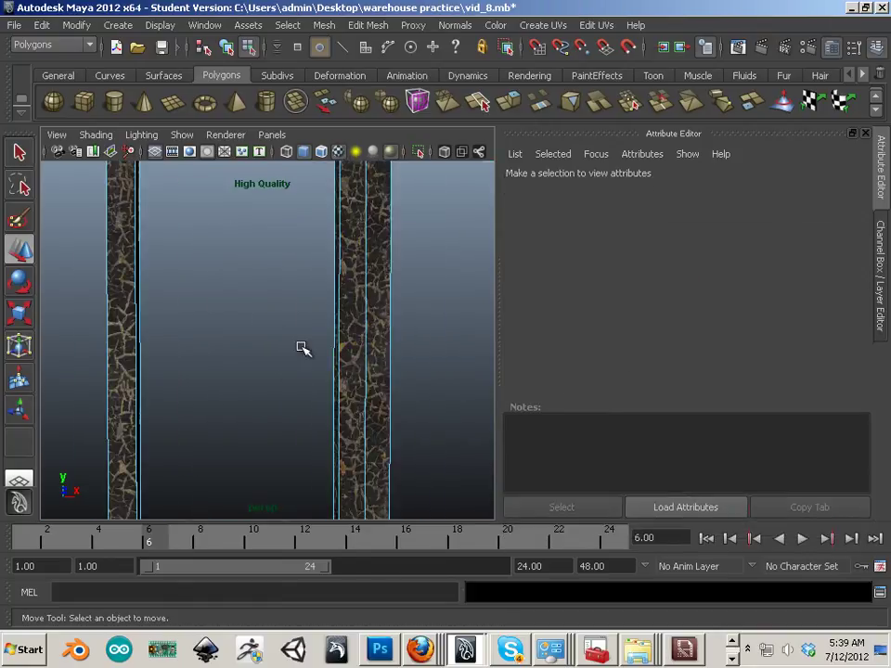
pyautogui.scroll(-3, 315, 324)
pyautogui.scroll(3, 325, 309)
pyautogui.scroll(-3, 338, 338)
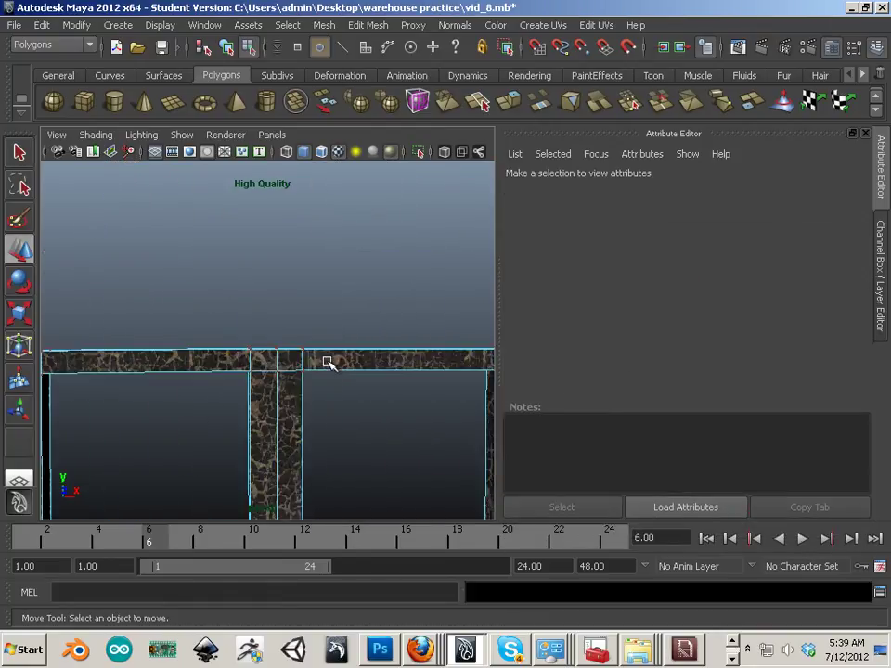
pyautogui.scroll(3, 335, 367)
pyautogui.moveTo(341, 372); pyautogui.dragTo(336, 356)
pyautogui.scroll(-4, 306, 351)
pyautogui.moveTo(284, 344); pyautogui.dragTo(291, 322)
pyautogui.scroll(3, 285, 314)
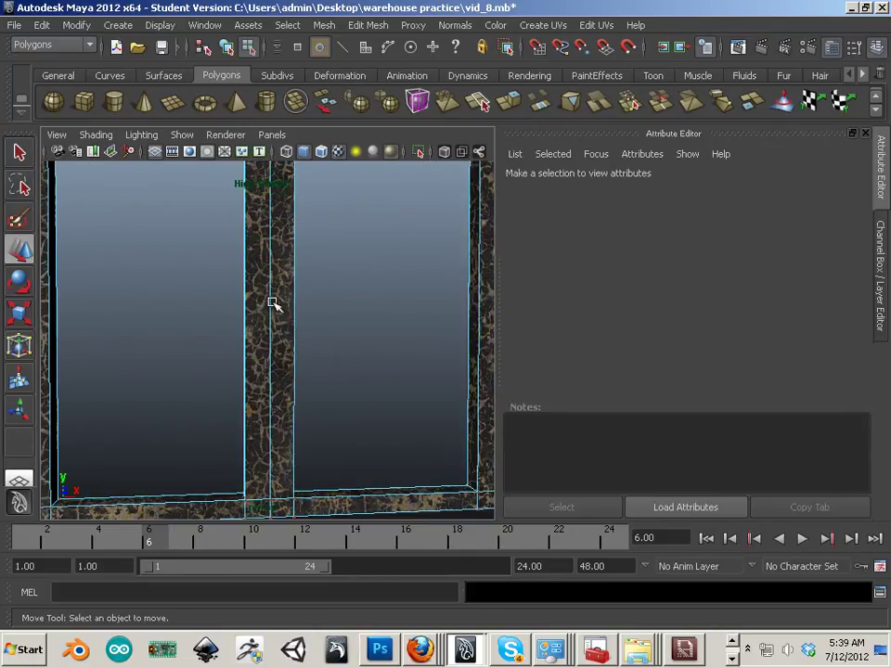
# Select the whole frame object polySurface25 in Object Mode and view its top beam
pyautogui.rightClick(266, 339)
pyautogui.click(268, 379)
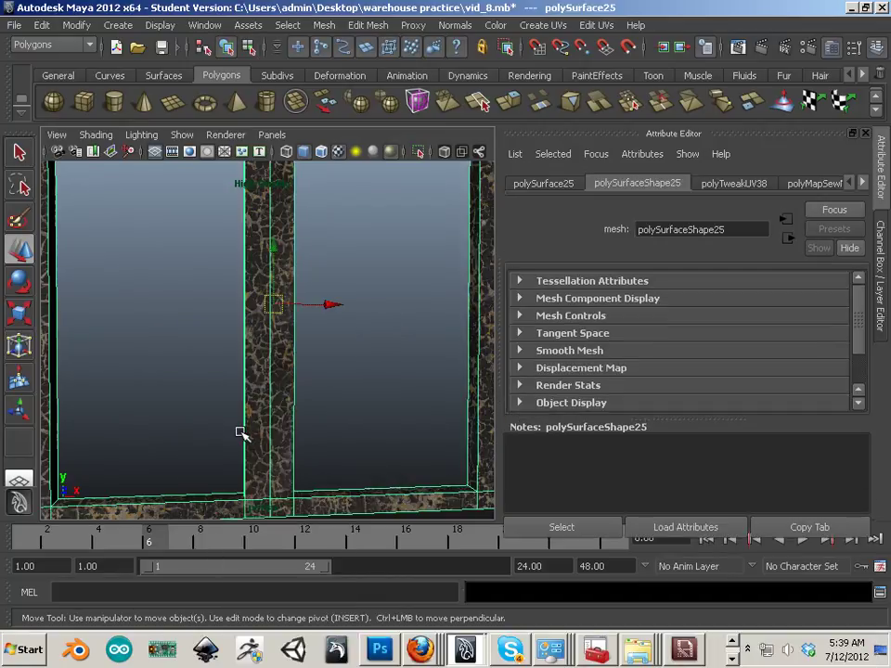
pyautogui.moveTo(264, 434); pyautogui.dragTo(283, 446)
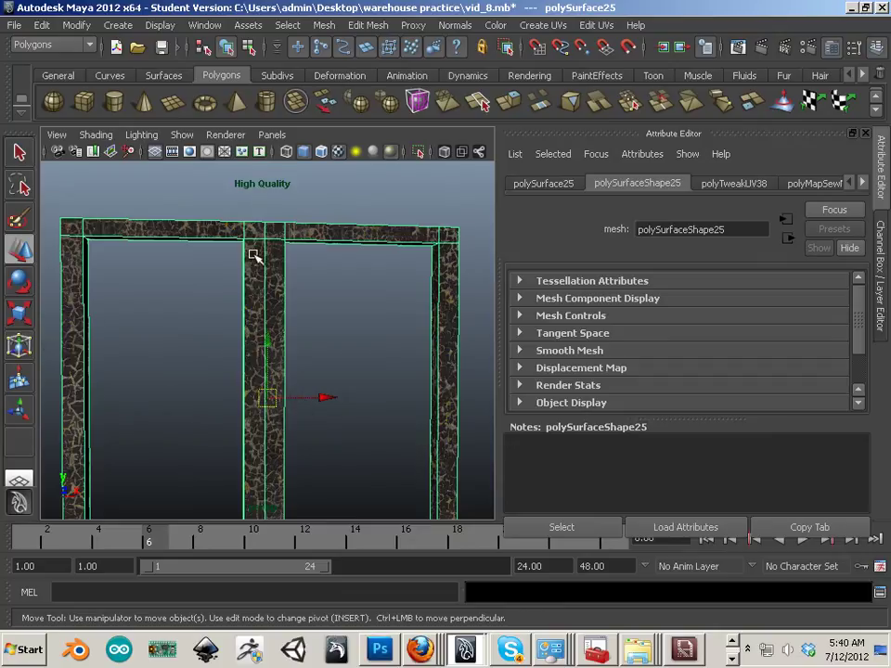
# Switch back to Photoshop and zoom the cracked-paint canvas out to 23.8%
pyautogui.click(379, 650)
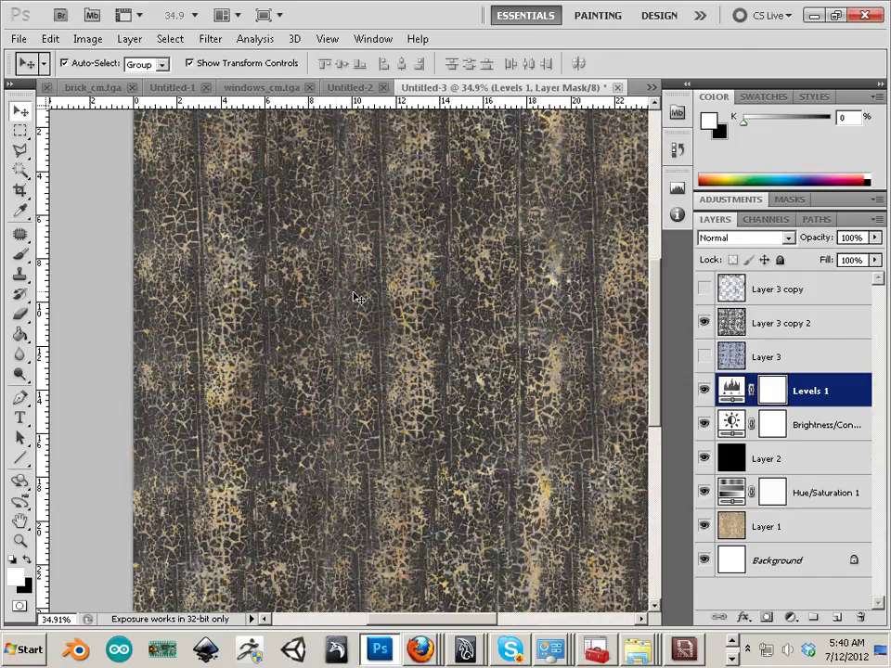
pyautogui.scroll(-3, 353, 309)
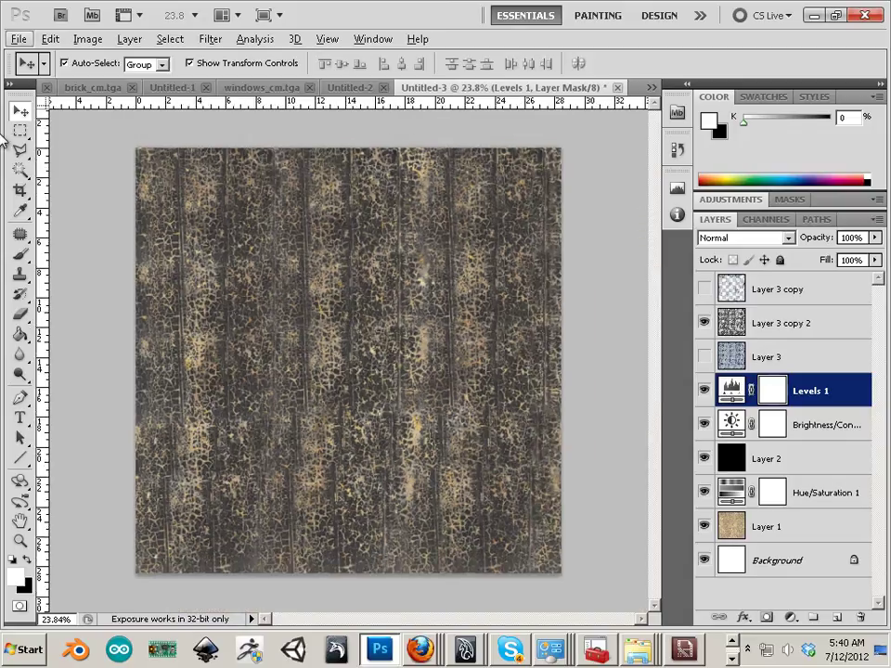
# Copy all visible layers merged, paste them as Layer 4, and move it to the top
pyautogui.click(19, 130)
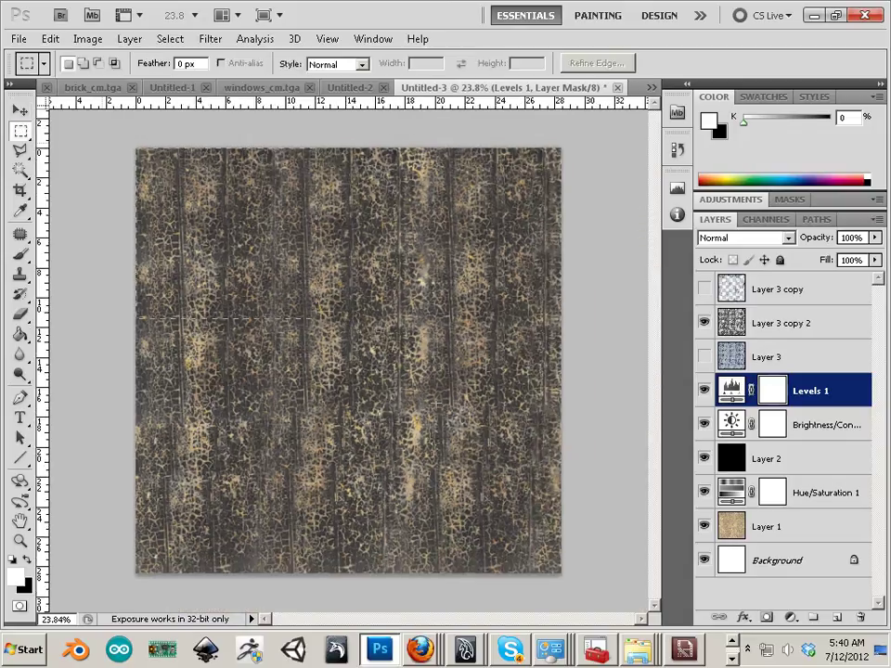
pyautogui.click(49, 38)
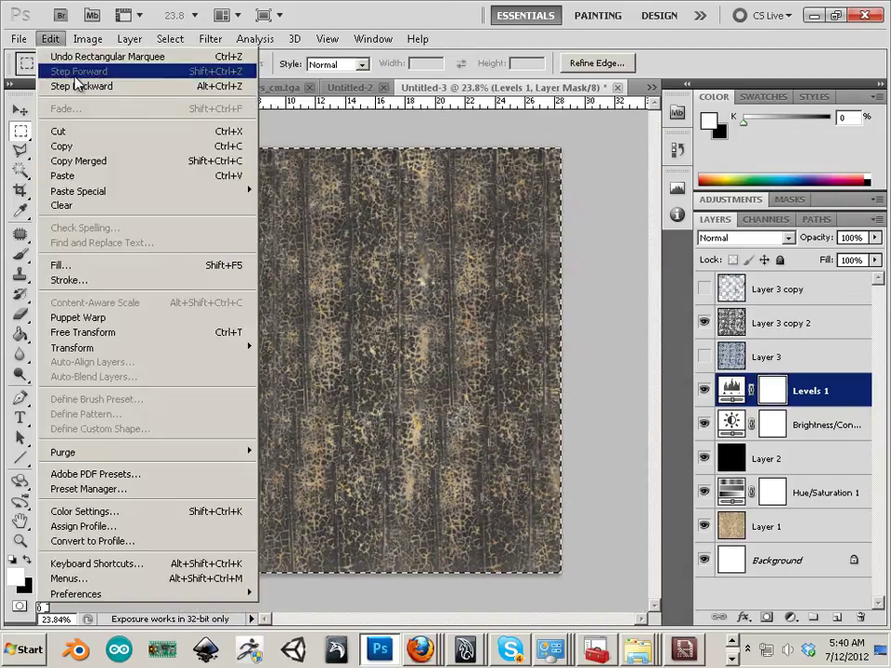
pyautogui.click(103, 167)
pyautogui.click(48, 38)
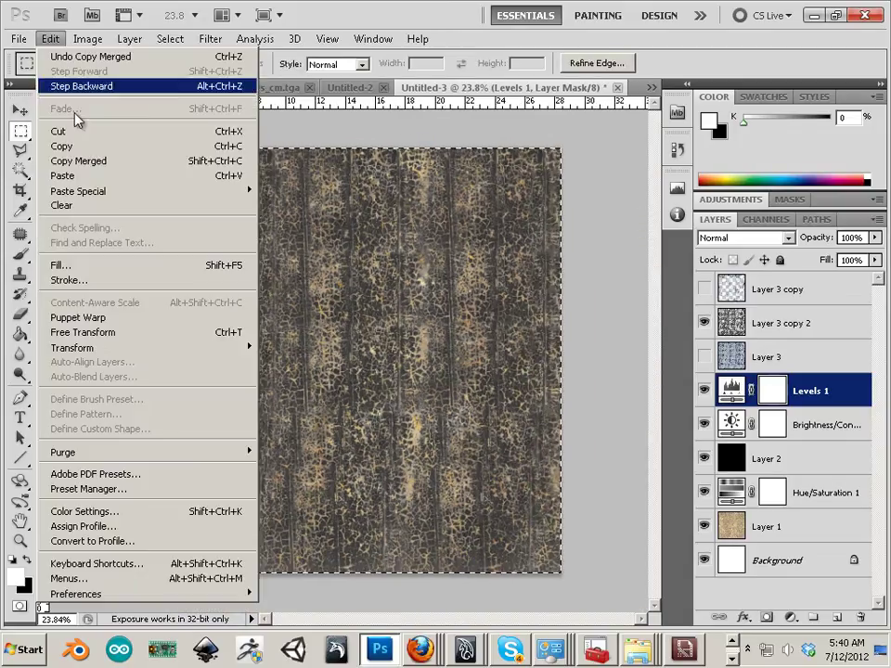
pyautogui.click(91, 177)
pyautogui.moveTo(813, 397); pyautogui.dragTo(753, 291)
# Group Layer 3 copy through Layer 1 into a group named 'color'
pyautogui.click(773, 332)
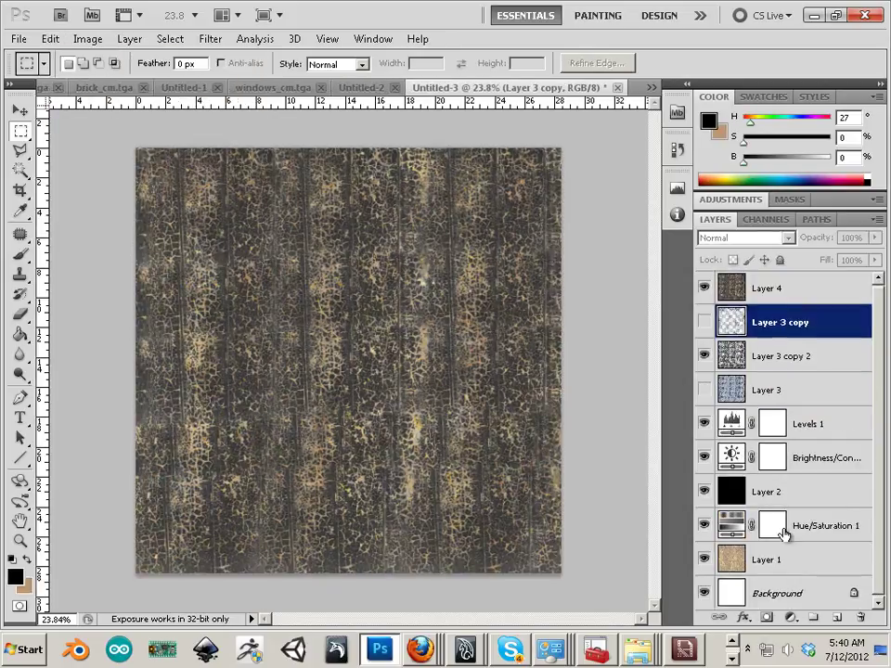
pyautogui.keyDown('shift'); pyautogui.click(777, 563); pyautogui.keyUp('shift')
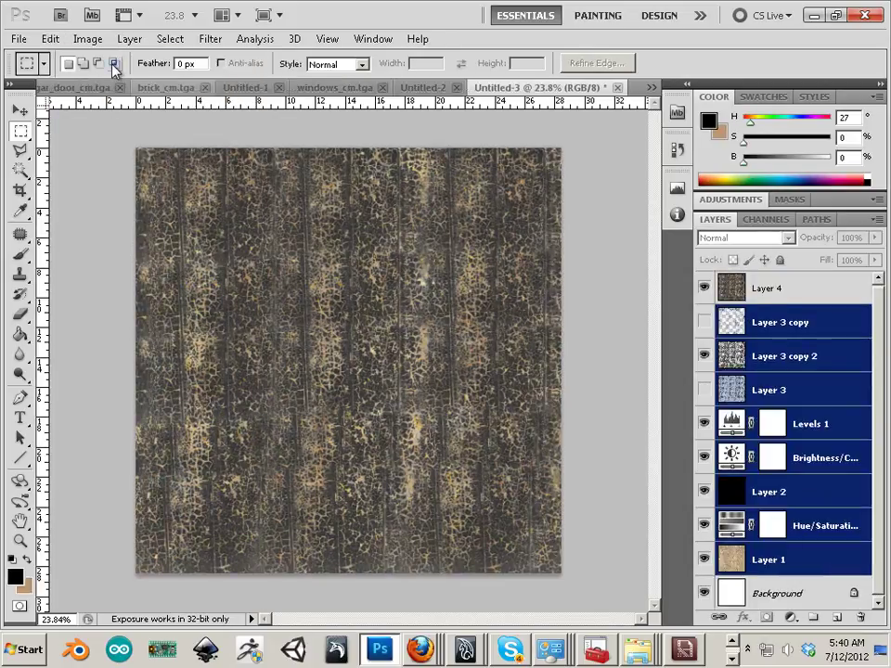
pyautogui.click(88, 39)
pyautogui.moveTo(129, 39)
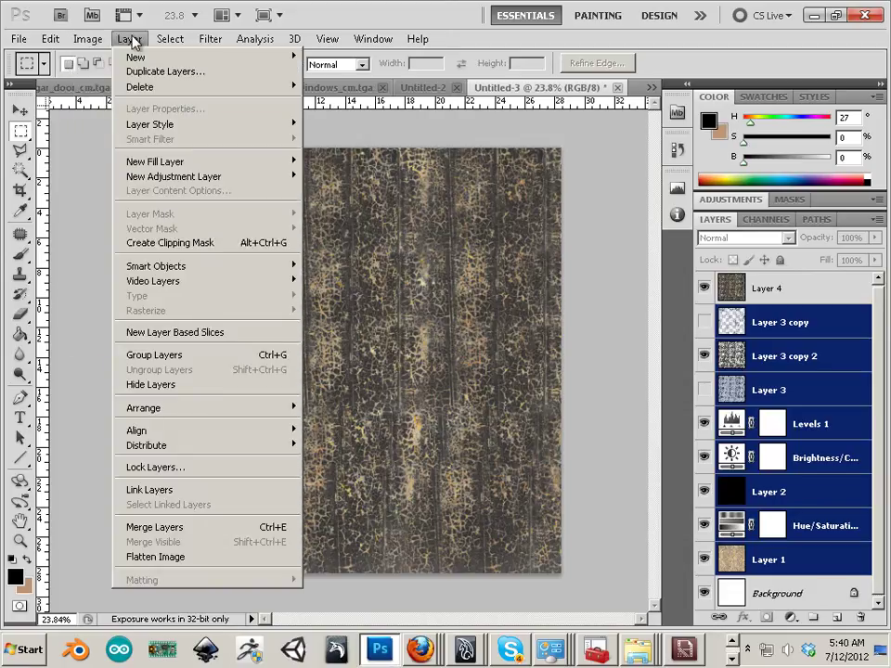
pyautogui.click(159, 355)
pyautogui.doubleClick(775, 329)
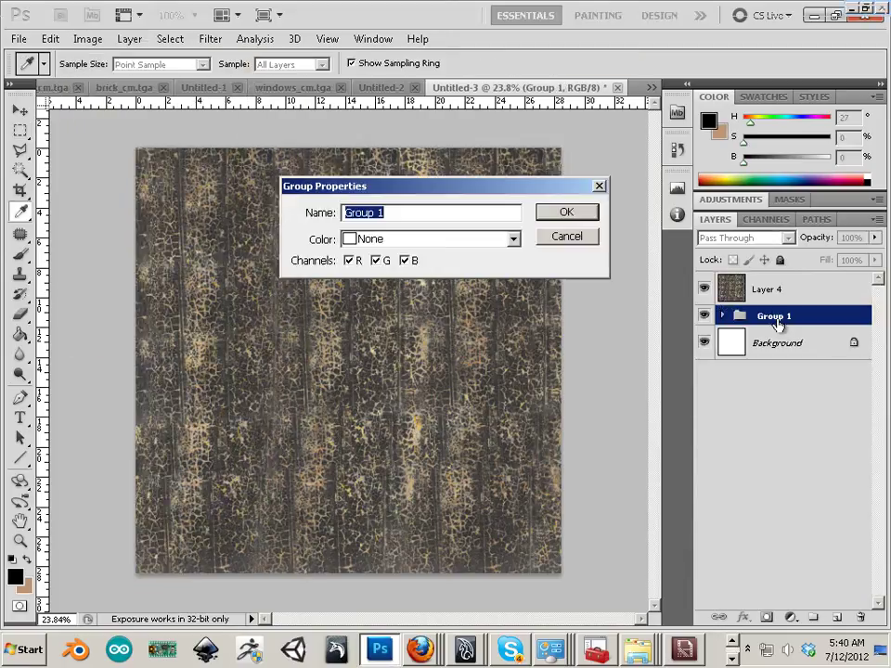
pyautogui.write('color')
pyautogui.press('Return')
# Select Layer 4, try inverting it, then undo the inversion
pyautogui.press('m')
pyautogui.click(833, 297)
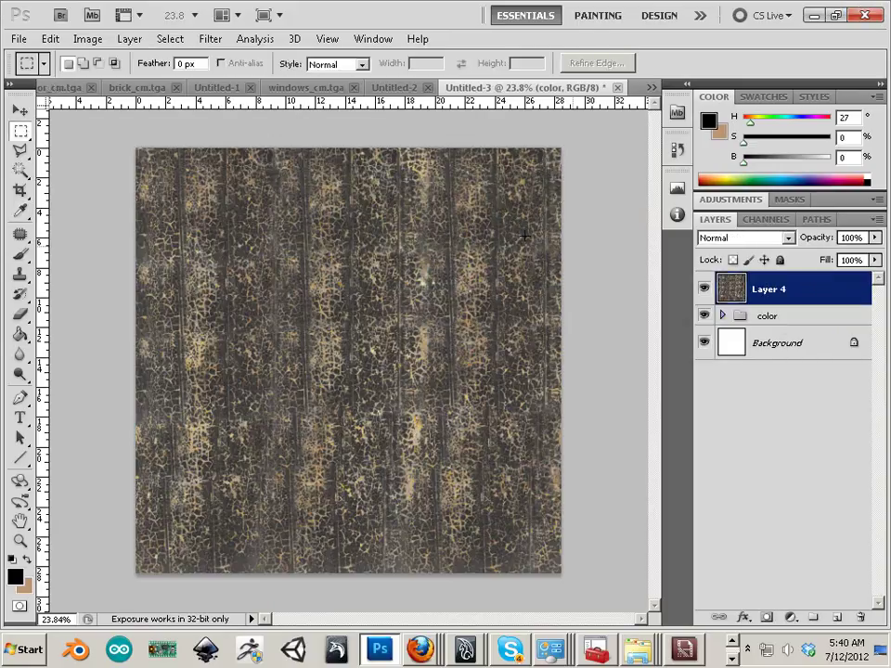
pyautogui.click(88, 39)
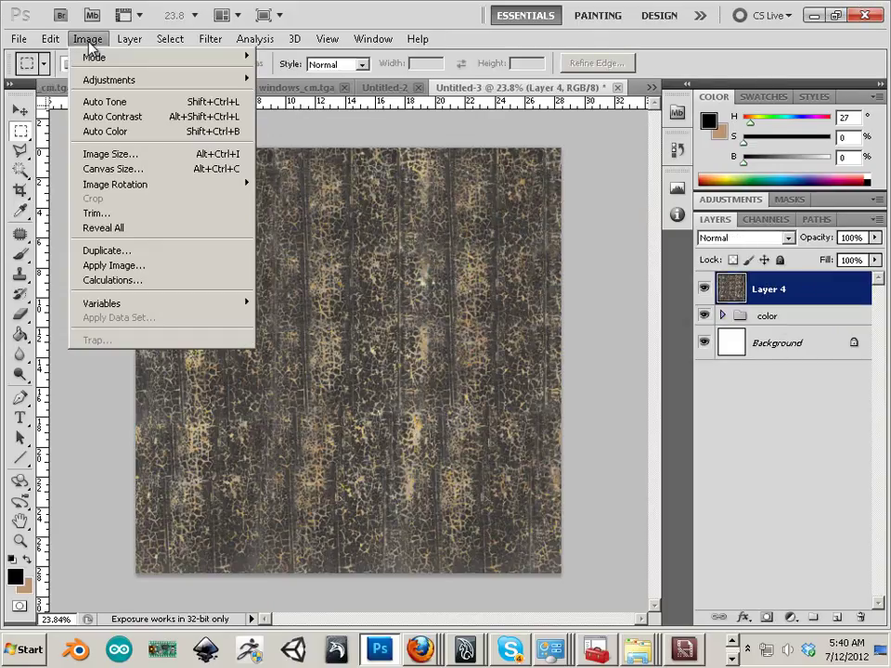
pyautogui.moveTo(103, 82)
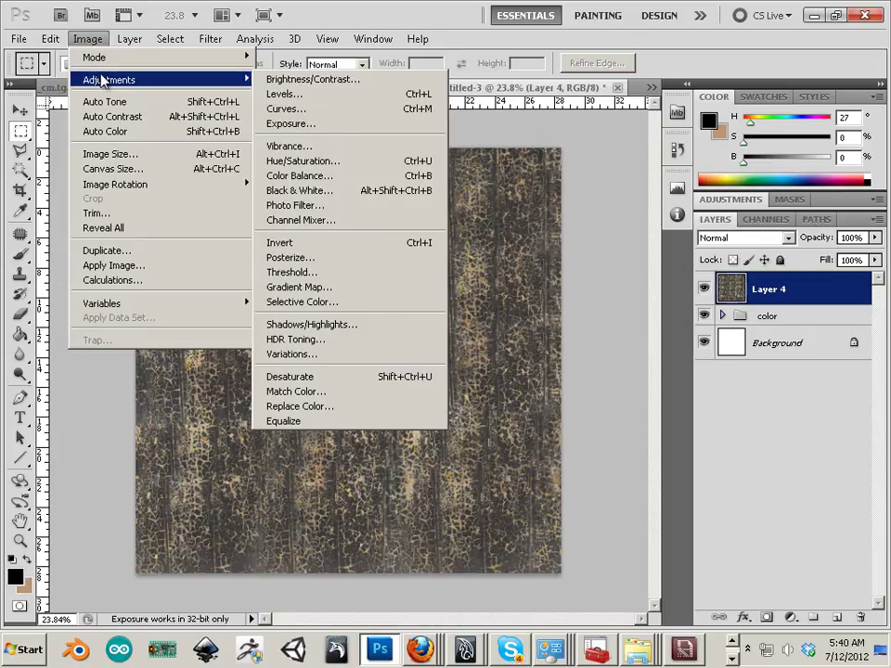
pyautogui.click(302, 242)
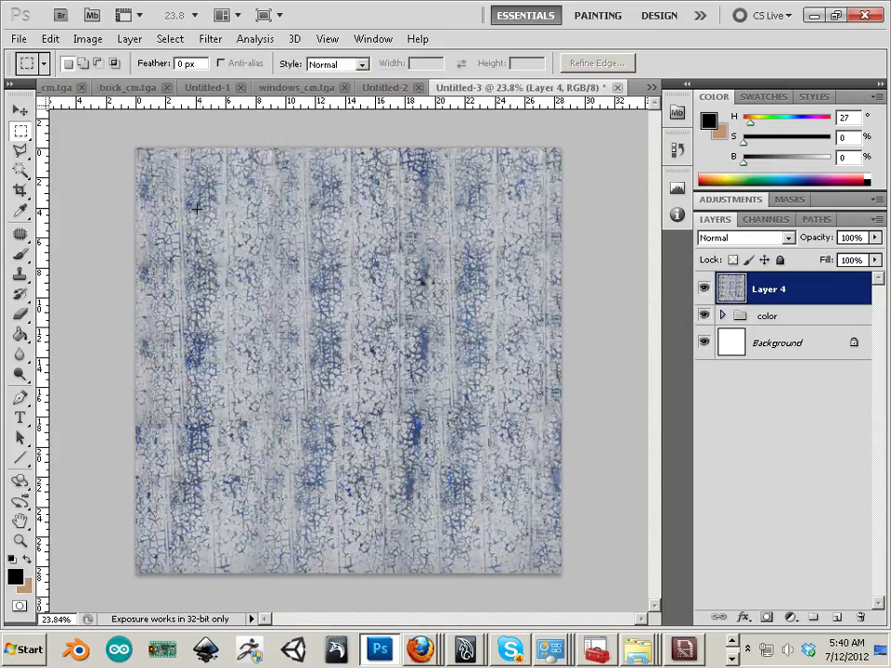
pyautogui.hotkey('ctrl', 'z')
# Convert Layer 4 to Black & White with Reds raised to 149
pyautogui.click(87, 38)
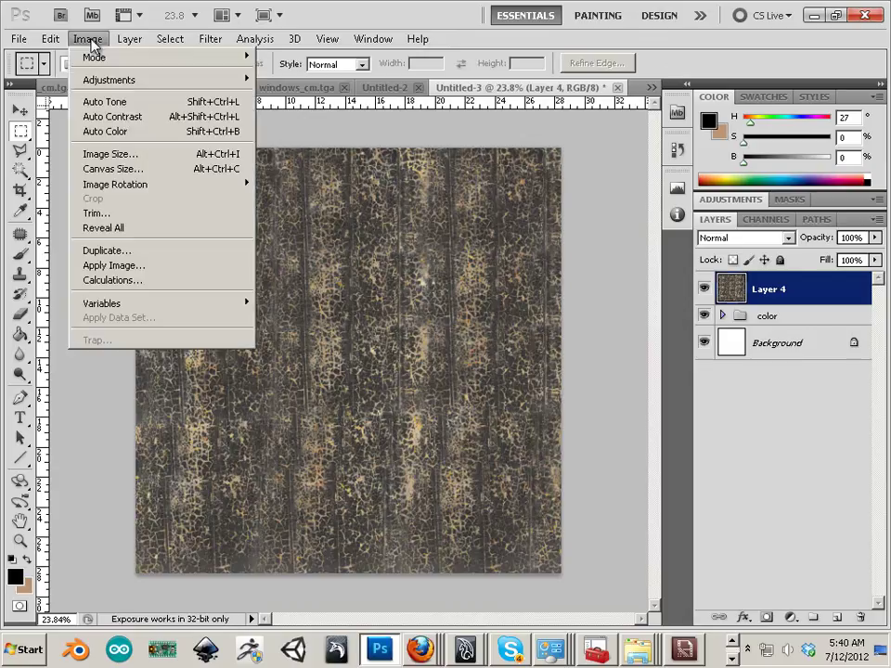
pyautogui.moveTo(99, 82)
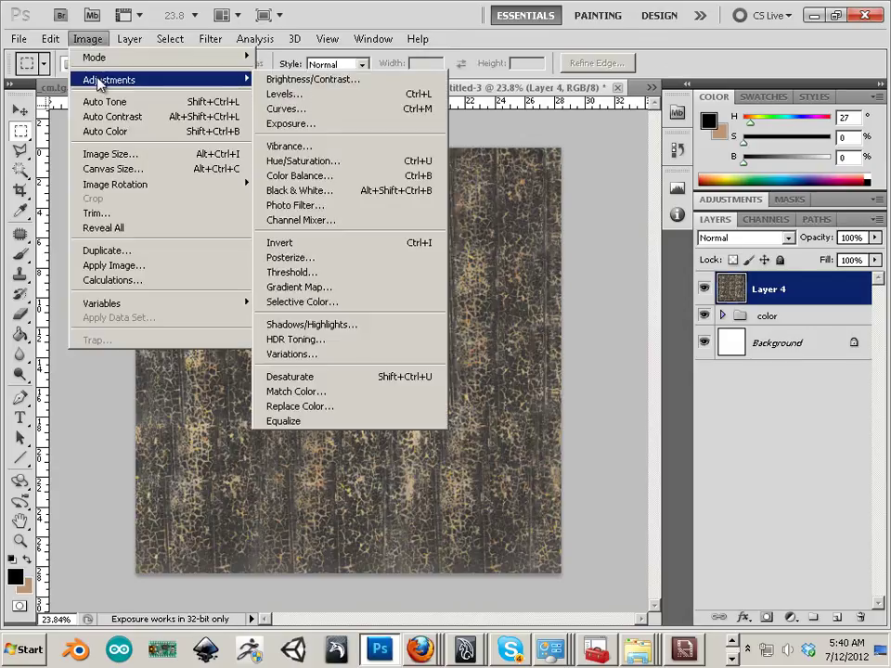
pyautogui.click(342, 190)
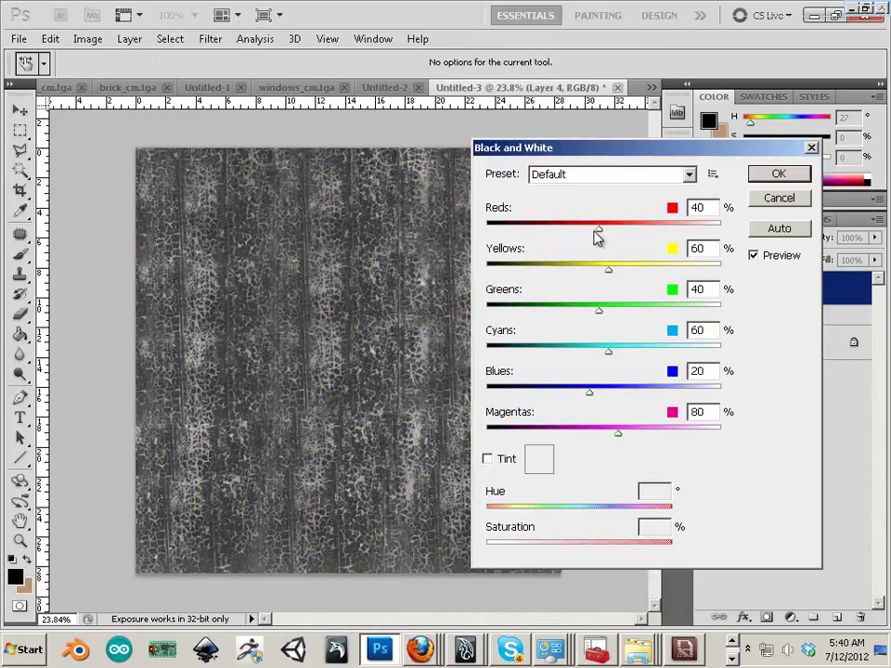
pyautogui.moveTo(600, 229); pyautogui.dragTo(650, 232)
pyautogui.moveTo(622, 276); pyautogui.dragTo(623, 275)
pyautogui.click(769, 178)
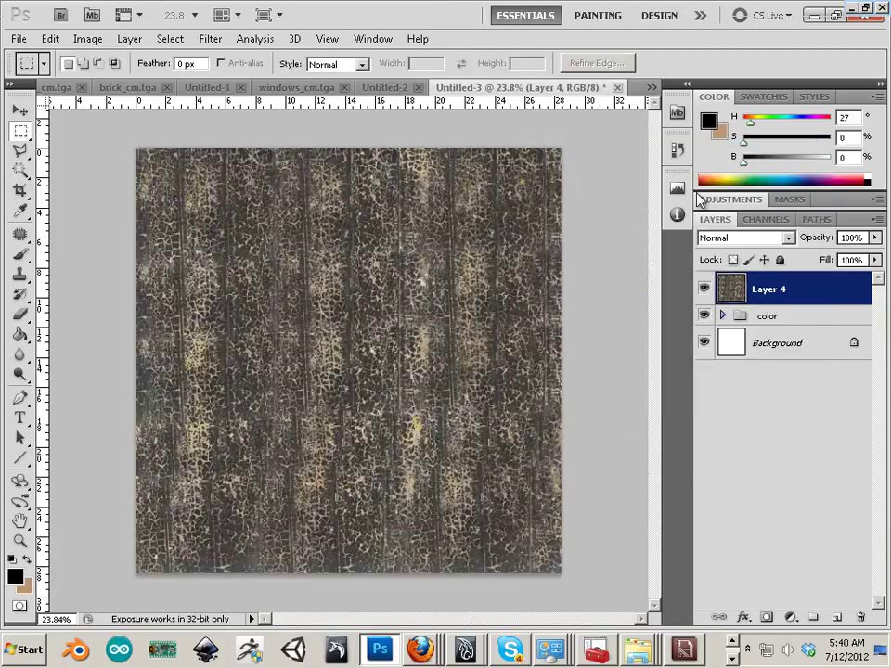
# Invert the greyscale Layer 4 so dark cracks sit on pale grey
pyautogui.click(89, 41)
pyautogui.moveTo(83, 80)
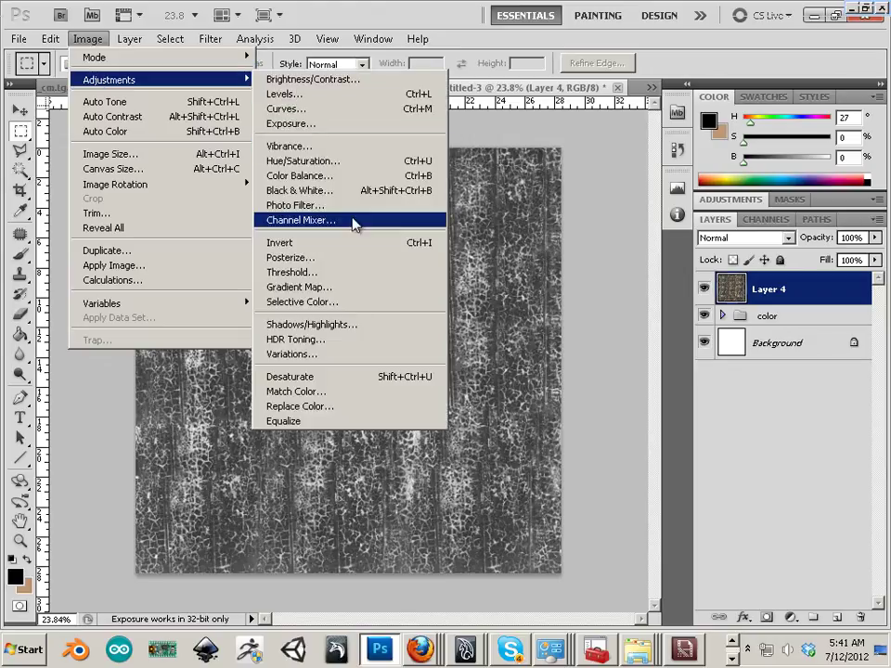
pyautogui.click(355, 241)
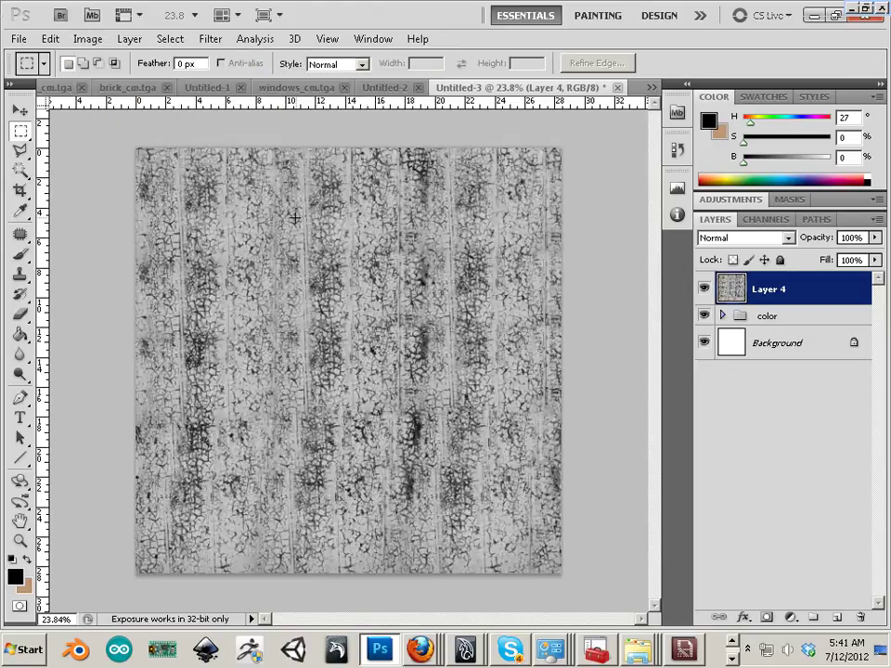
# Apply the NVIDIA NormalMapFilter to Layer 4 and zoom in to inspect the blue normal map
pyautogui.click(209, 39)
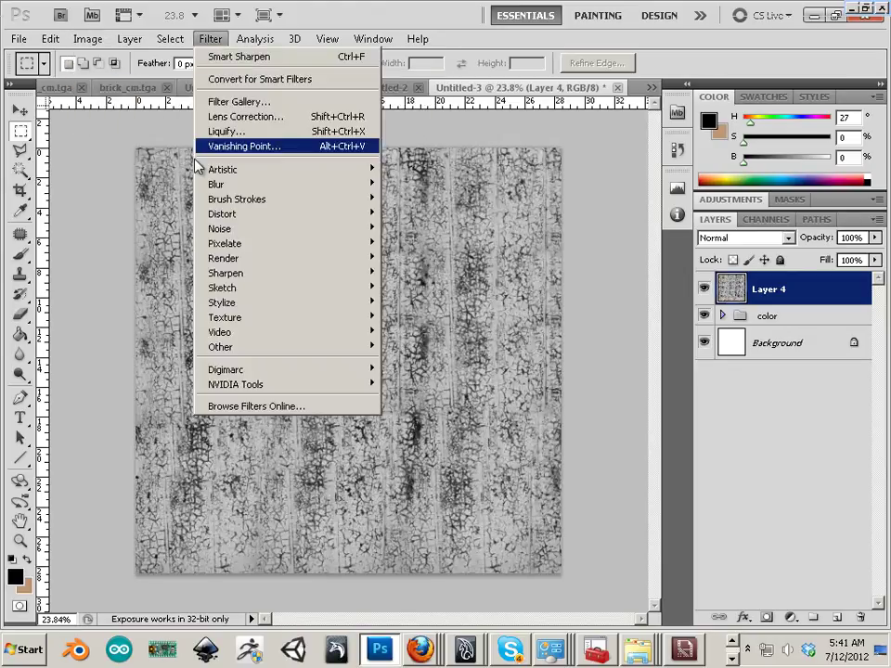
pyautogui.moveTo(225, 384)
pyautogui.click(172, 381)
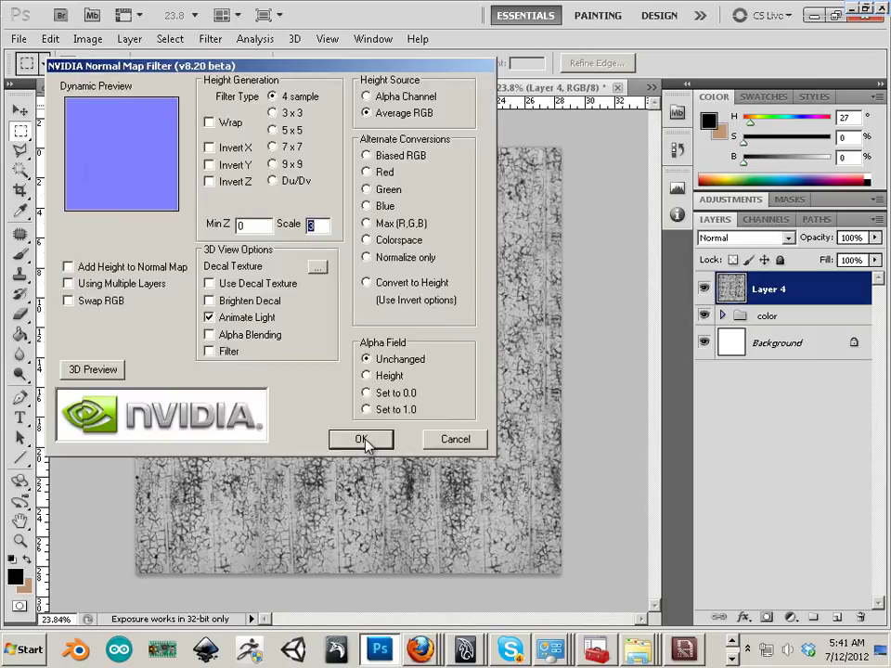
pyautogui.click(362, 441)
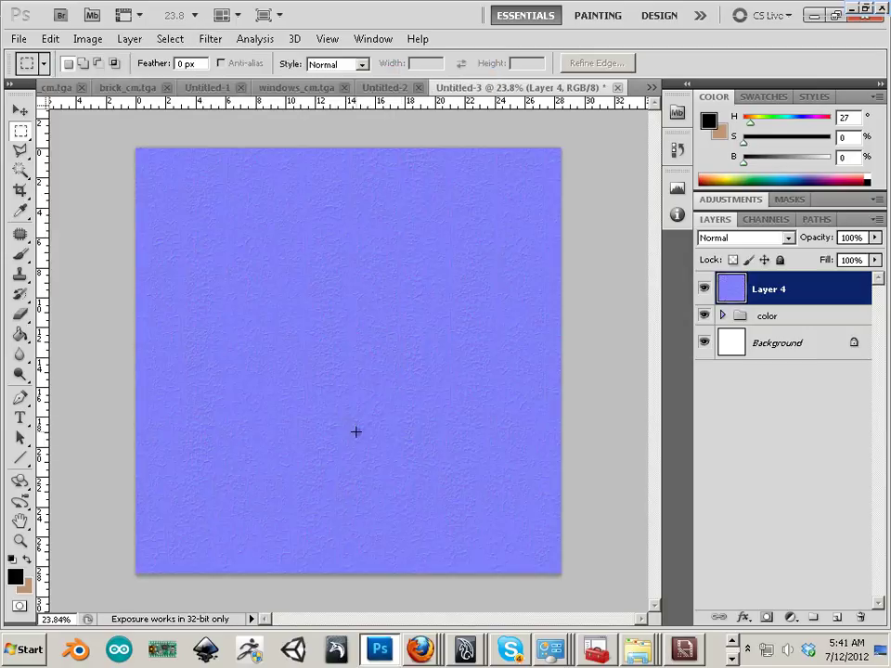
pyautogui.scroll(3, 386, 428)
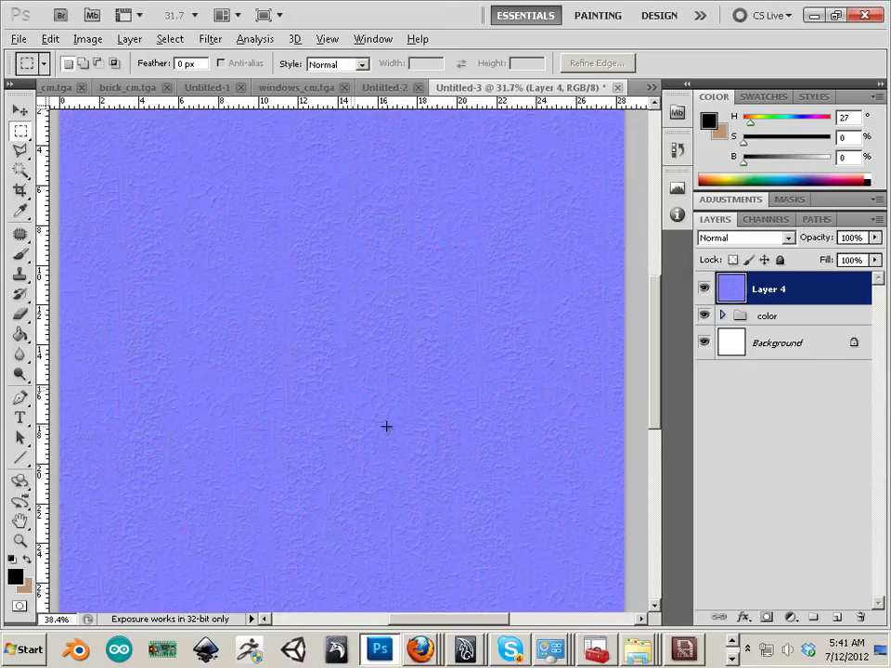
pyautogui.scroll(3, 387, 427)
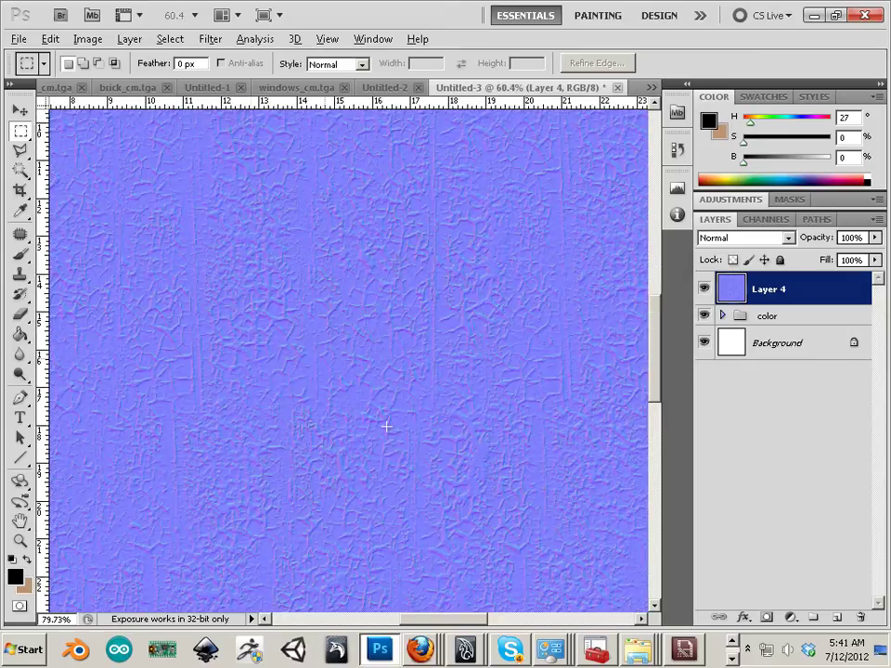
pyautogui.scroll(3, 386, 427)
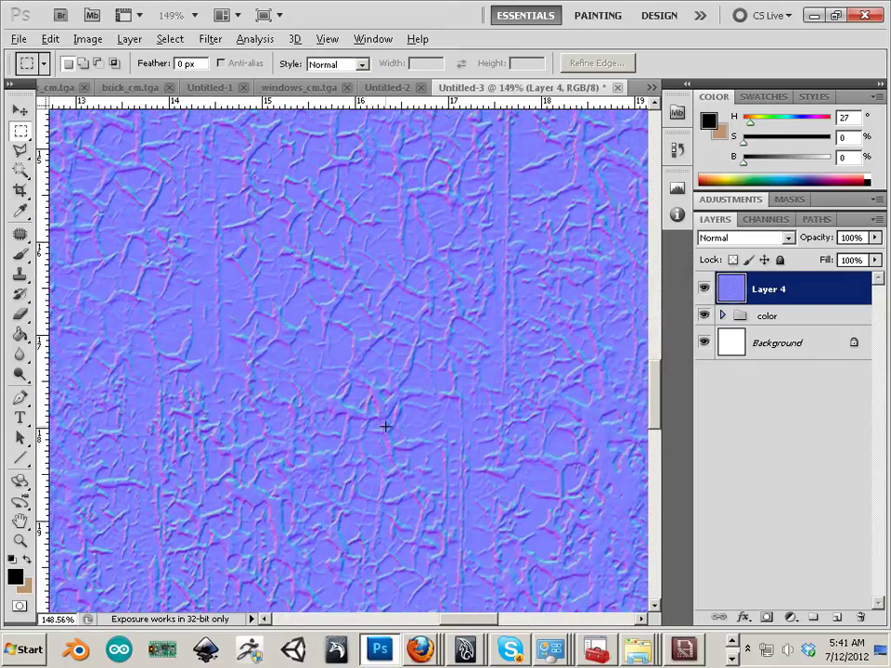
pyautogui.click(50, 38)
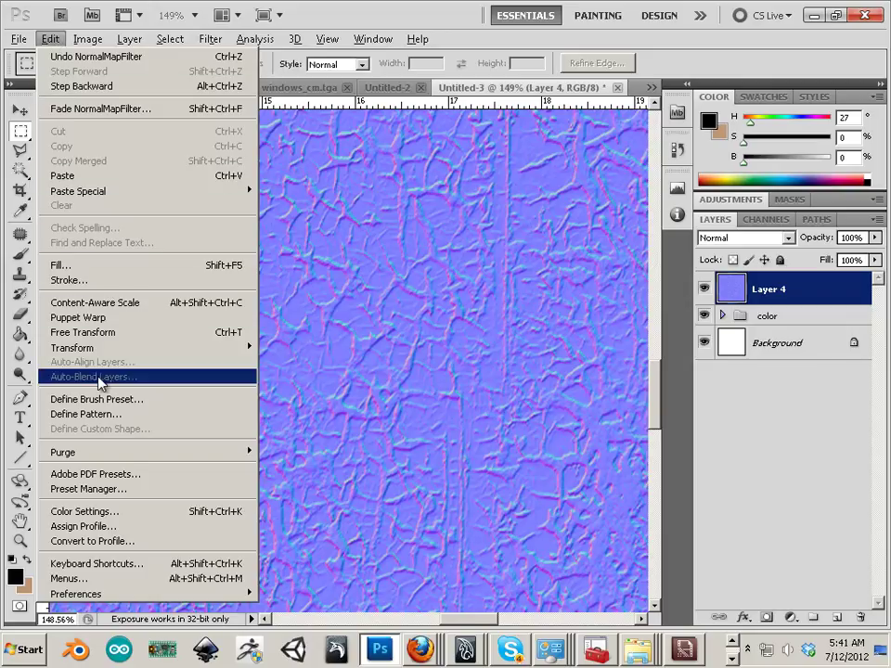
pyautogui.click(423, 133)
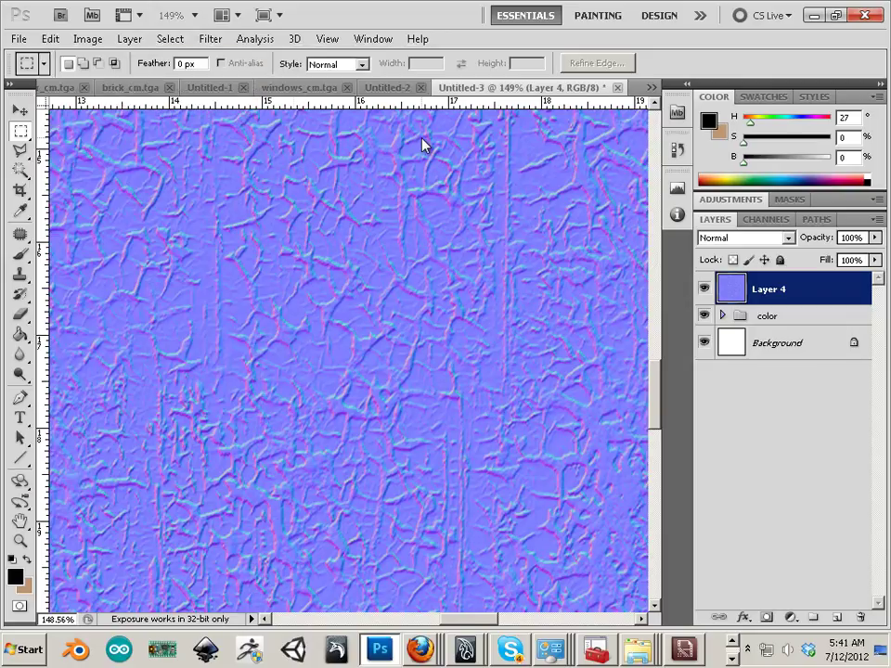
pyautogui.click(18, 110)
# Save the normal map in Targa format as peelpaint_nm.tga with the default Targa options
pyautogui.click(19, 38)
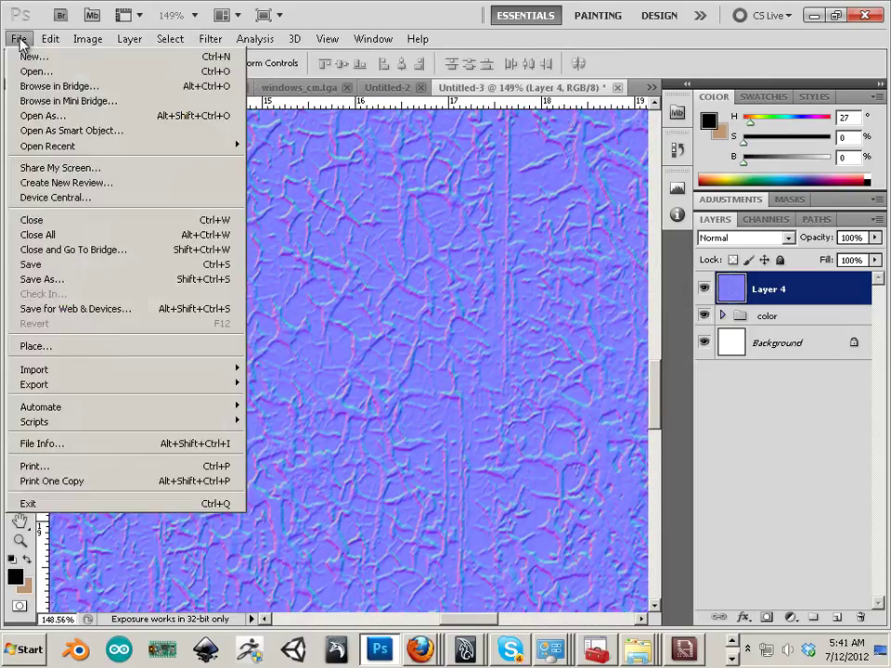
pyautogui.click(86, 289)
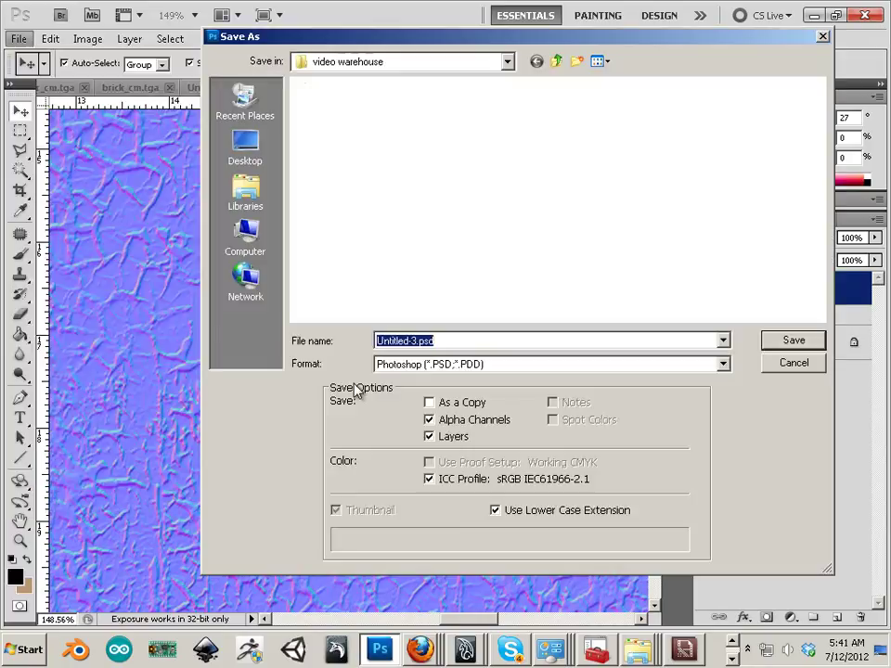
pyautogui.click(472, 363)
pyautogui.click(444, 595)
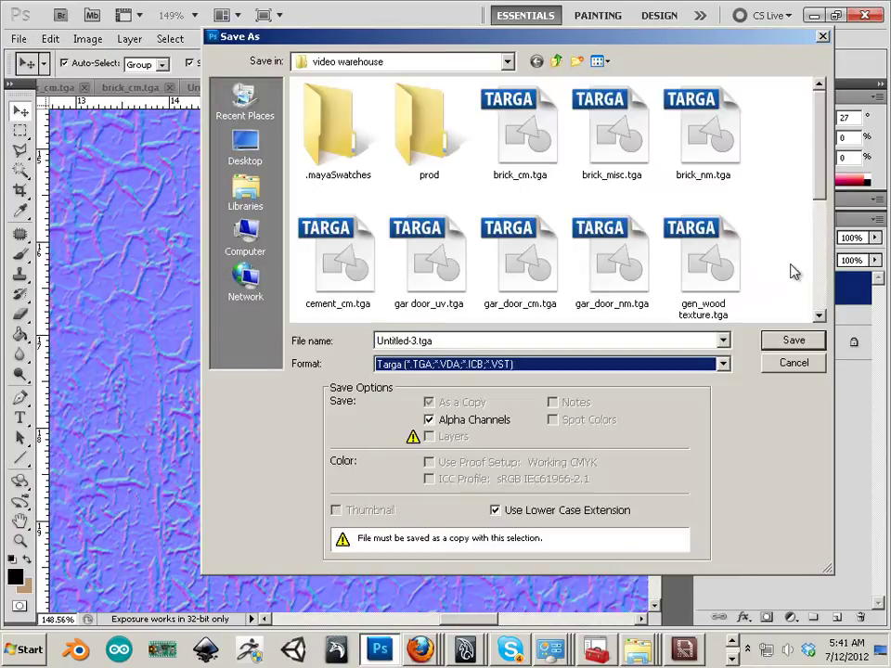
pyautogui.scroll(-4, 746, 290)
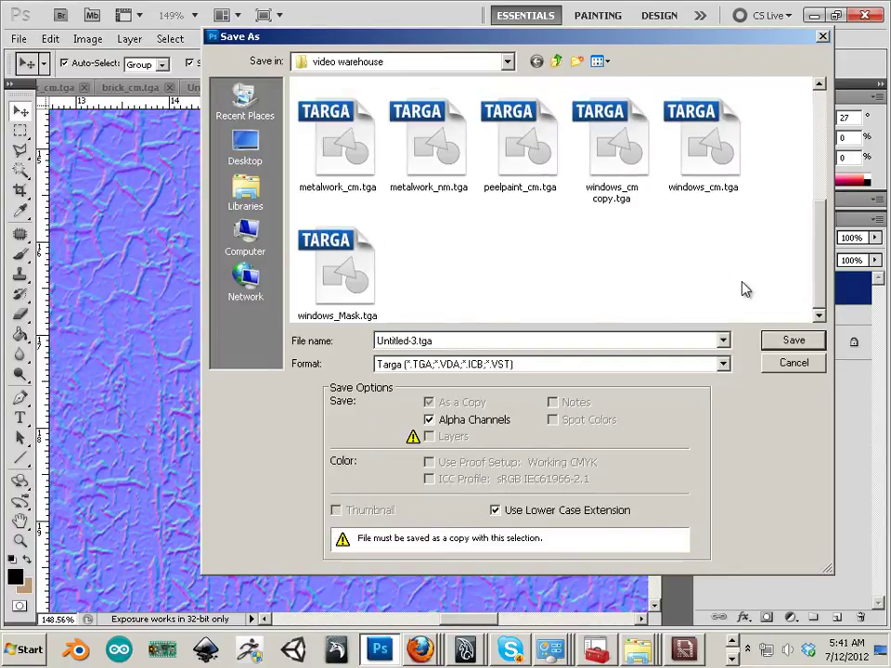
pyautogui.click(676, 193)
pyautogui.click(520, 167)
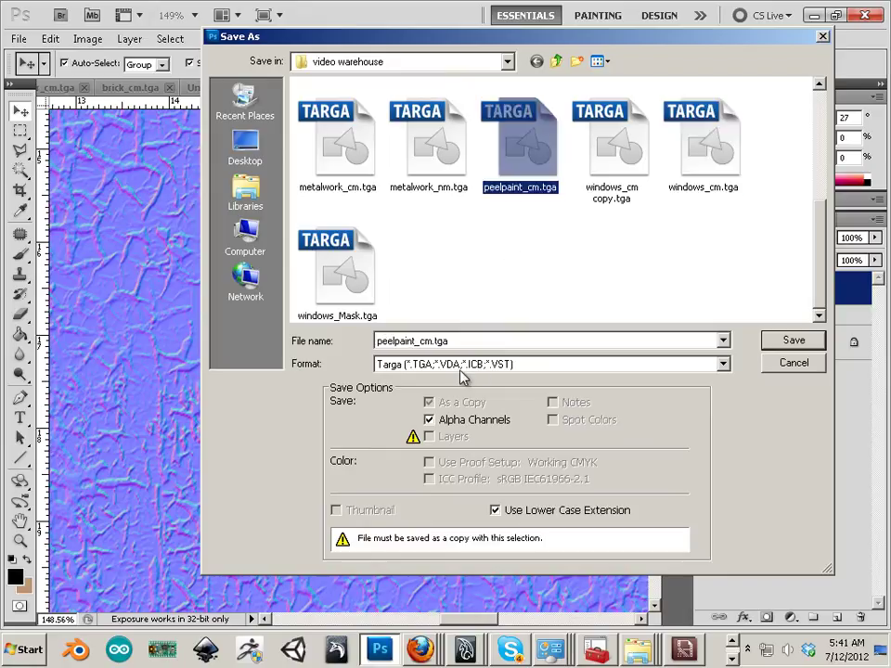
pyautogui.click(426, 341)
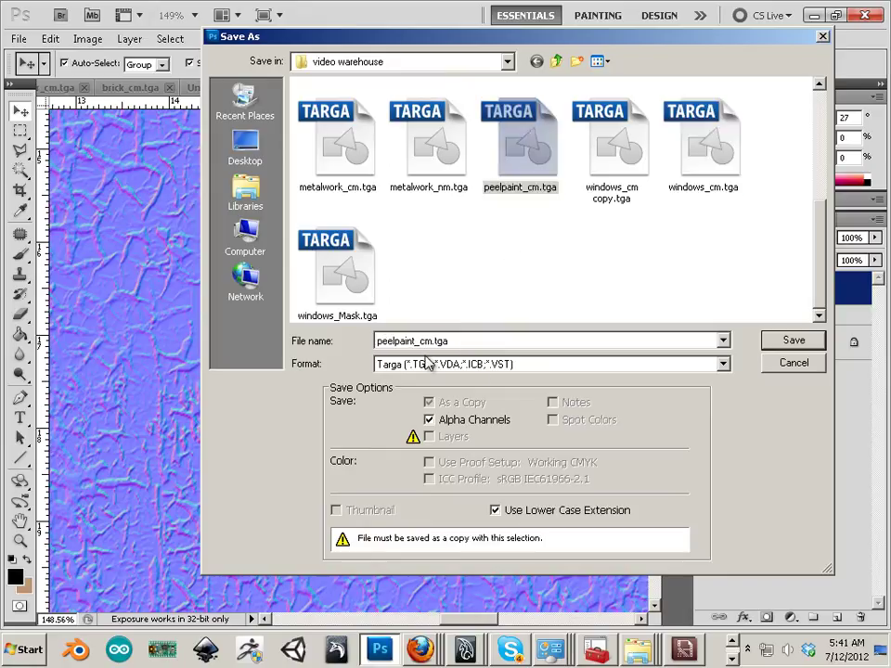
pyautogui.click(790, 341)
pyautogui.click(327, 214)
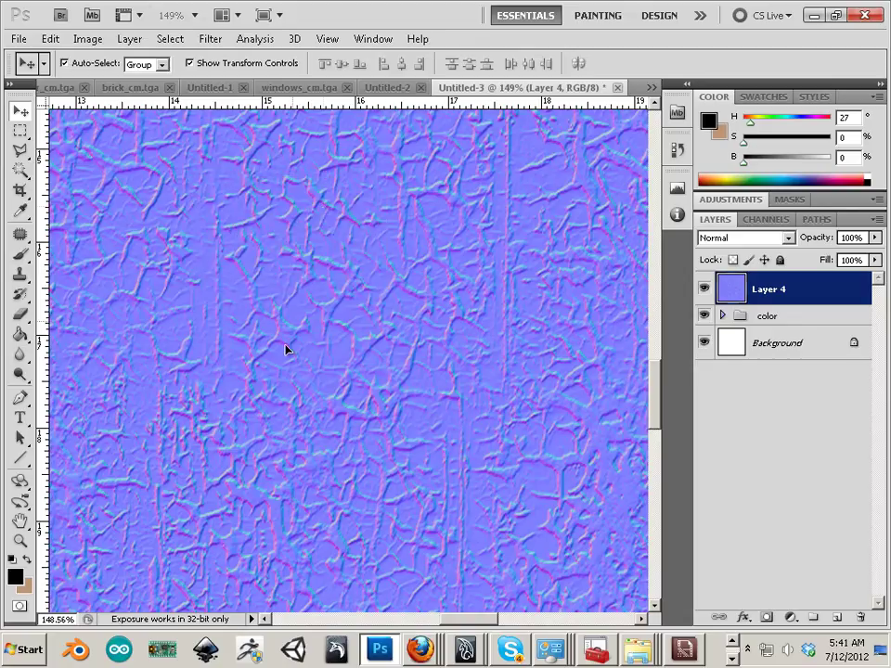
# Load peelpaint_nm.tga from the video warehouse folder into the peelpaint_nm_1 node and tidy the graph
pyautogui.moveTo(472, 653)
pyautogui.click(464, 620)
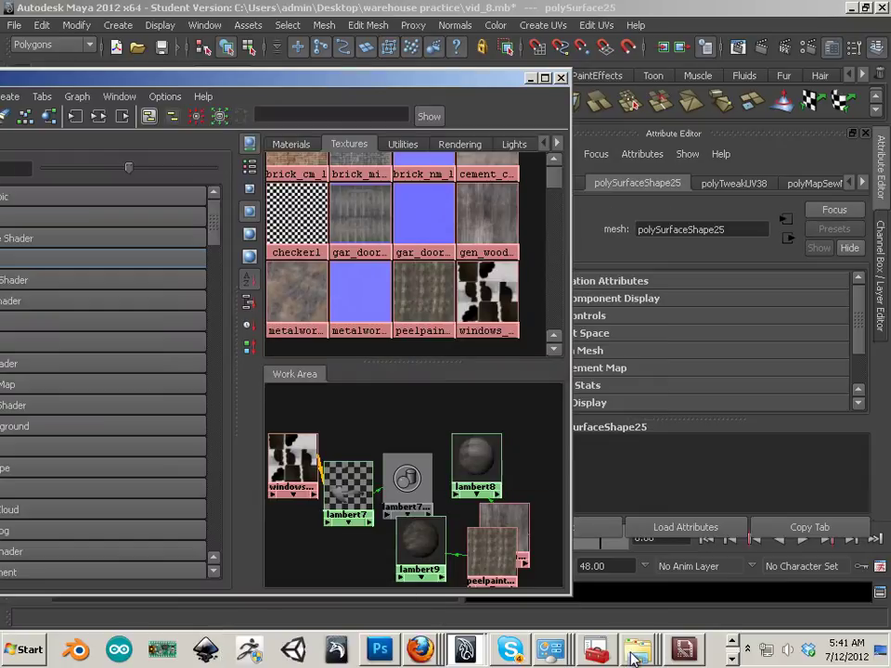
pyautogui.moveTo(635, 659)
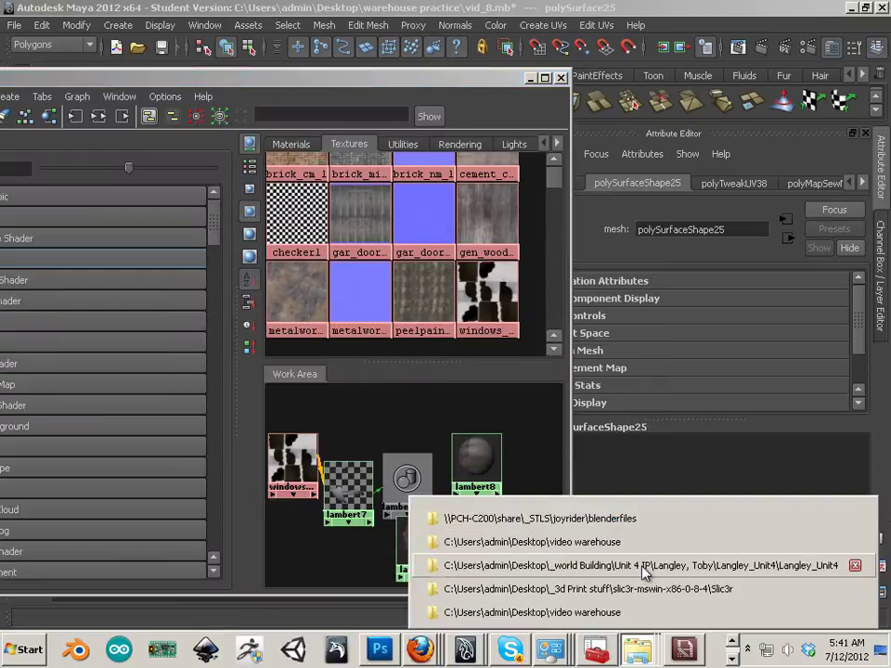
pyautogui.click(629, 541)
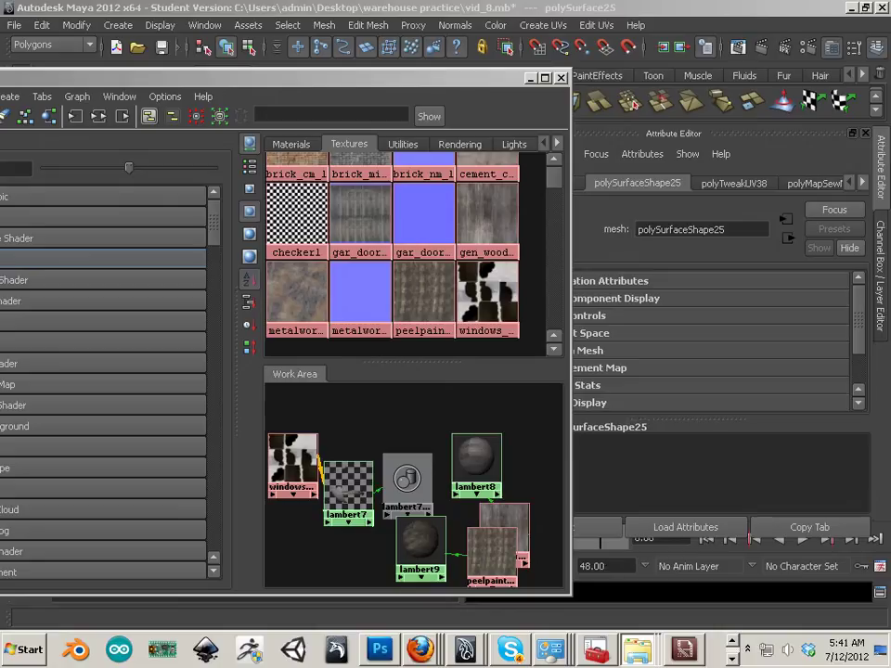
pyautogui.moveTo(684, 650); pyautogui.dragTo(527, 322)
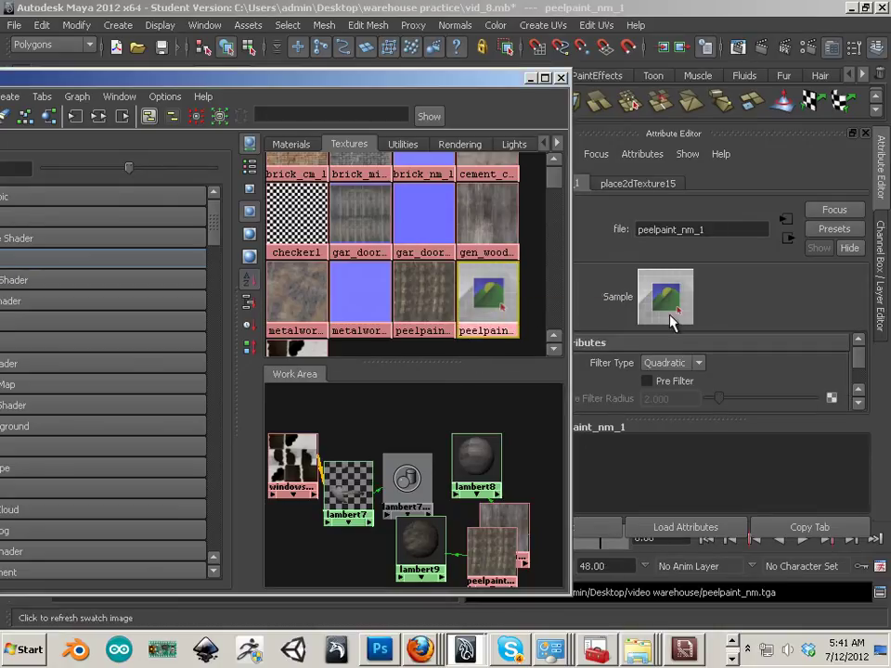
pyautogui.click(672, 312)
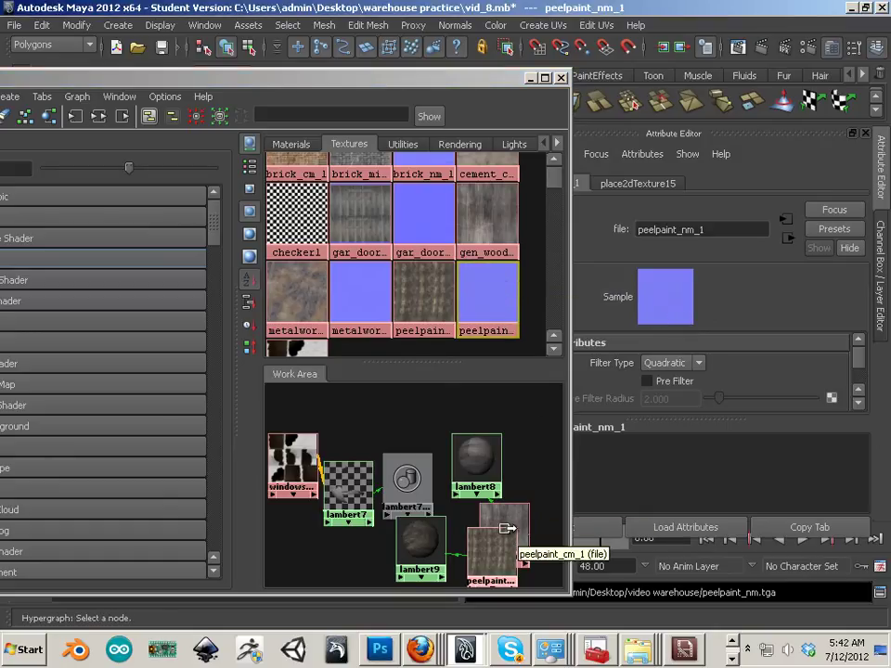
pyautogui.click(502, 557)
pyautogui.moveTo(426, 545)
pyautogui.mouseDown()
pyautogui.moveTo(426, 559)
pyautogui.moveTo(478, 538)
pyautogui.moveTo(467, 536)
pyautogui.moveTo(515, 486)
pyautogui.moveTo(414, 560)
pyautogui.mouseUp()
# Connect peelpaint_nm_1 as a bump map and set bump2d4 to Tangent Space Normals
pyautogui.click(445, 495)
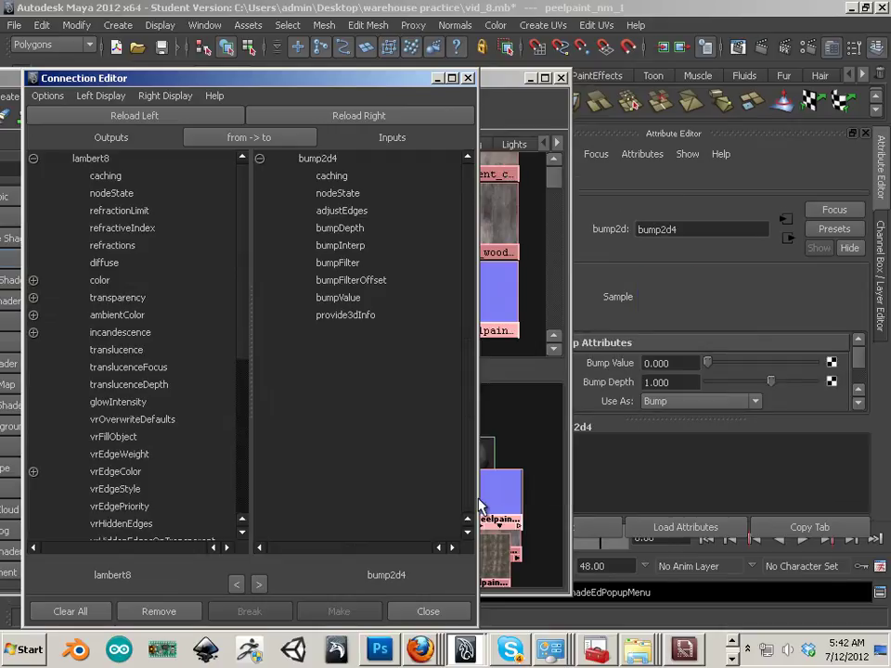
pyautogui.click(468, 78)
pyautogui.moveTo(496, 494); pyautogui.dragTo(532, 498)
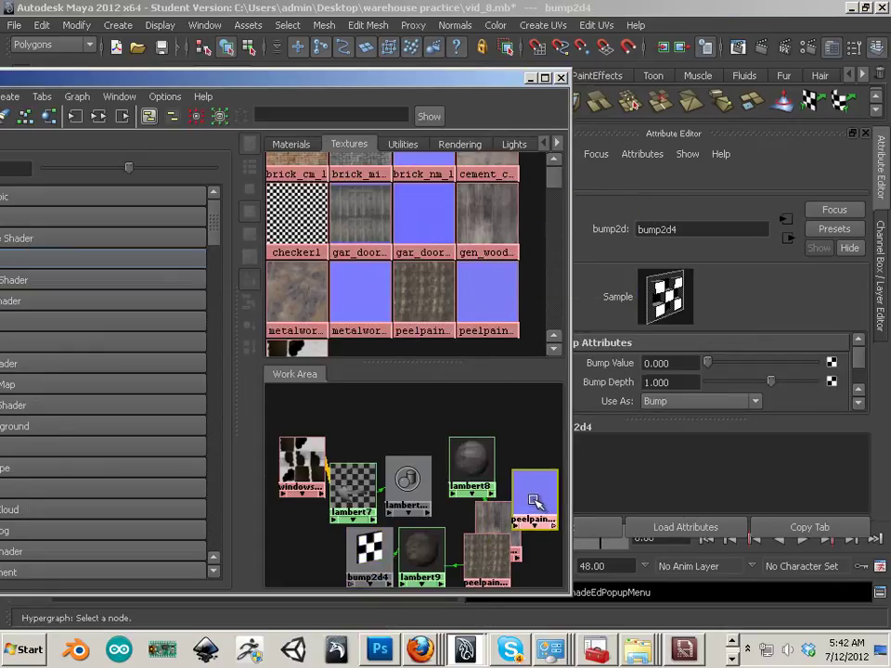
pyautogui.click(353, 571)
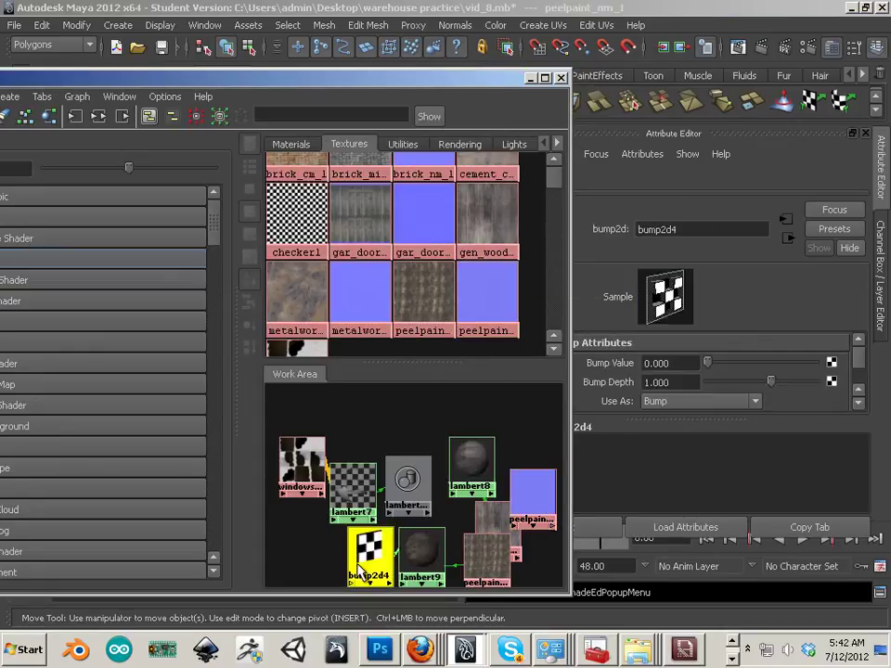
pyautogui.click(694, 402)
pyautogui.click(689, 428)
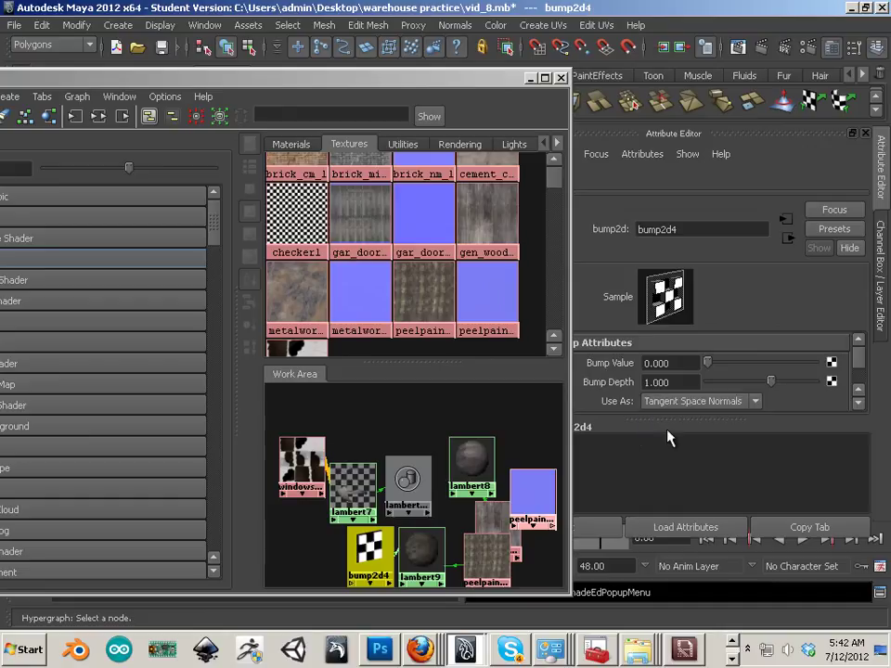
# Graph lambert9's connections and delete the wrongly connected bump2d4 node
pyautogui.click(526, 489)
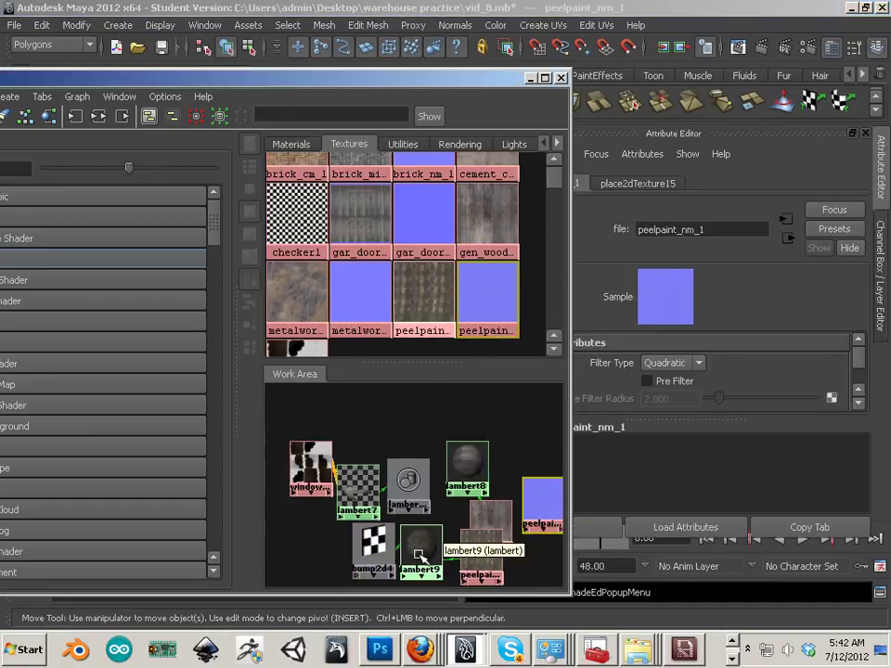
pyautogui.moveTo(401, 489); pyautogui.dragTo(436, 457)
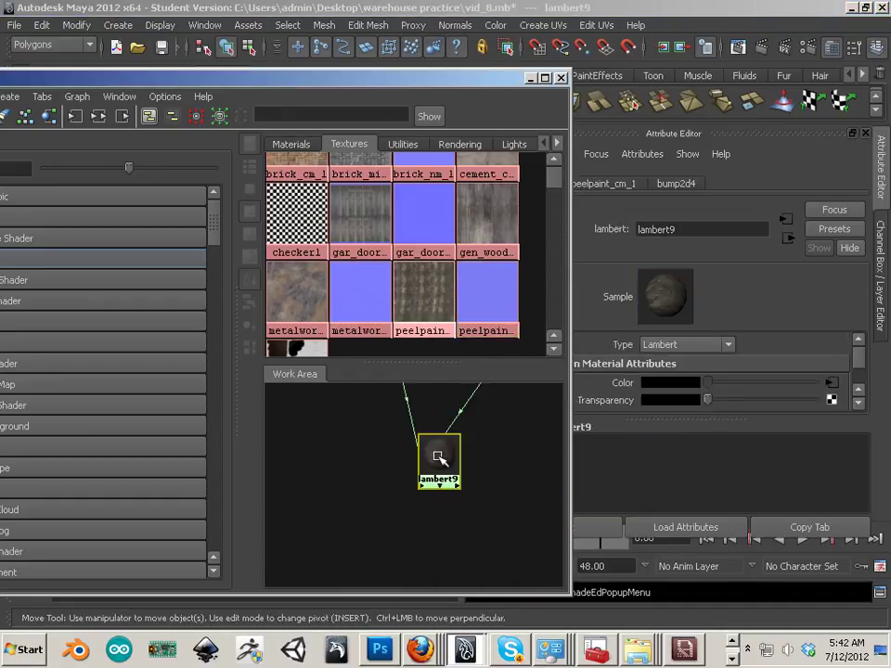
pyautogui.click(99, 116)
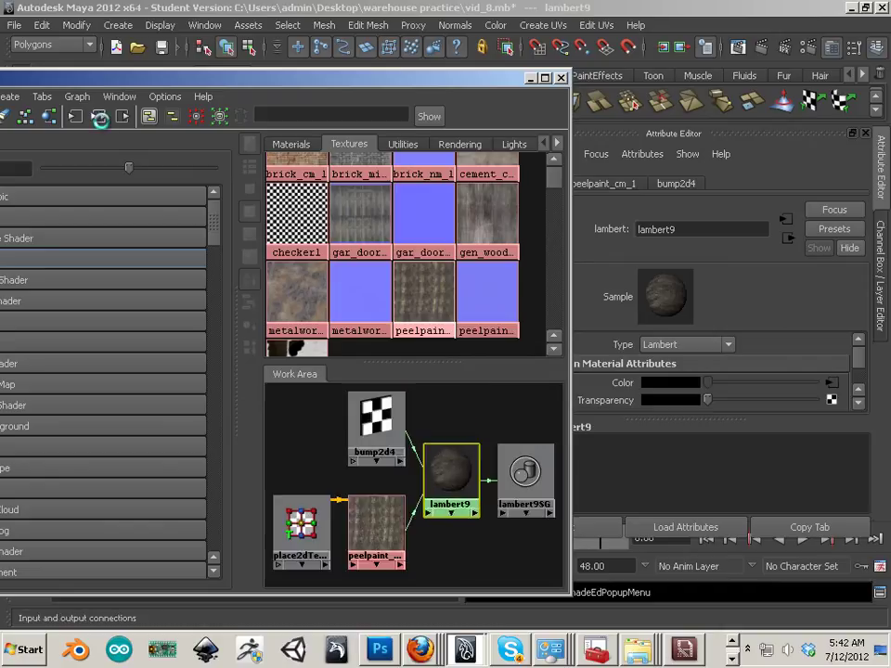
pyautogui.click(388, 452)
pyautogui.press('Delete')
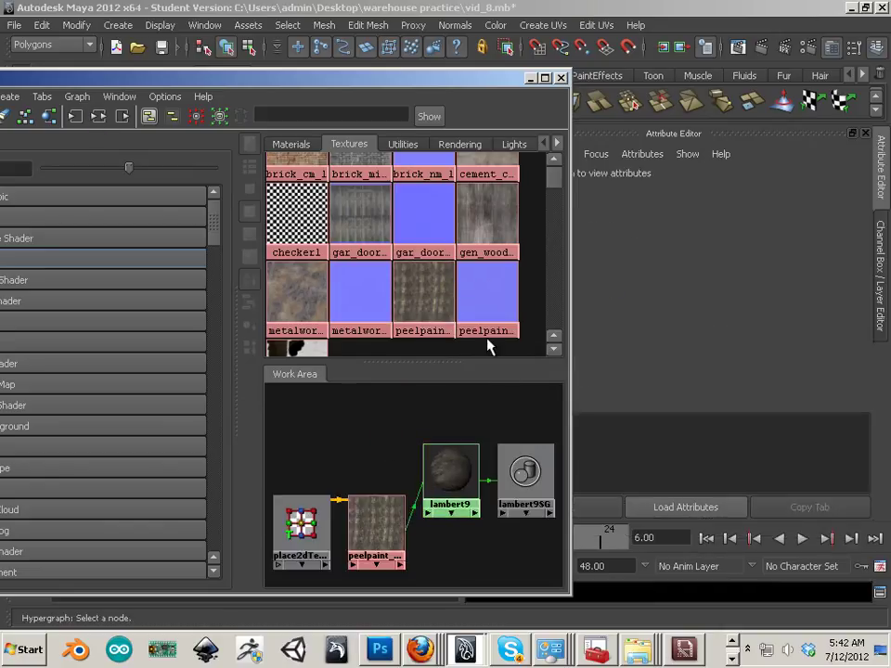
# Reconnect peelpaint_nm_1 to lambert9 as a bump map using Tangent Space Normals
pyautogui.moveTo(487, 305); pyautogui.dragTo(446, 474)
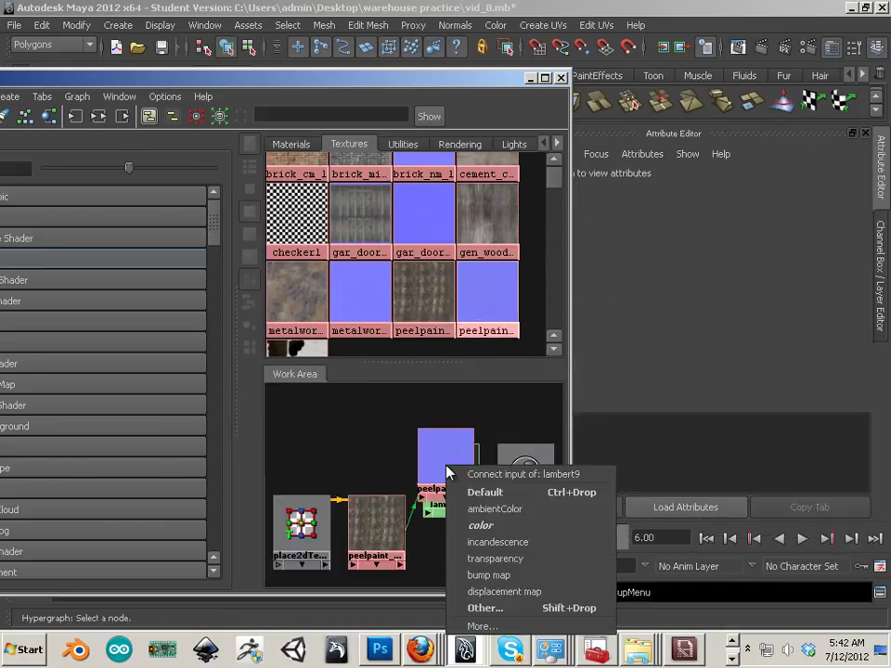
pyautogui.click(485, 576)
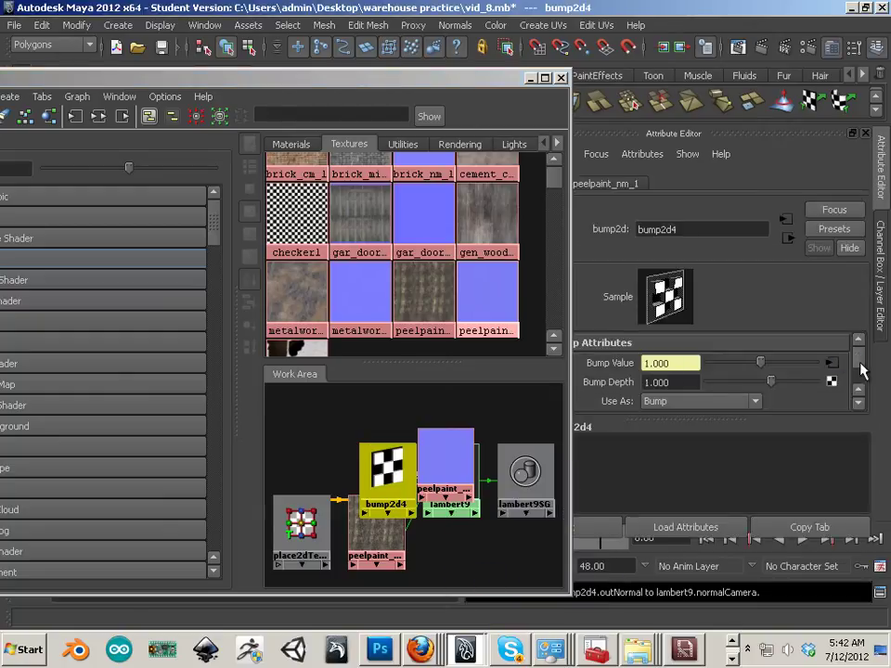
pyautogui.click(747, 401)
pyautogui.click(733, 436)
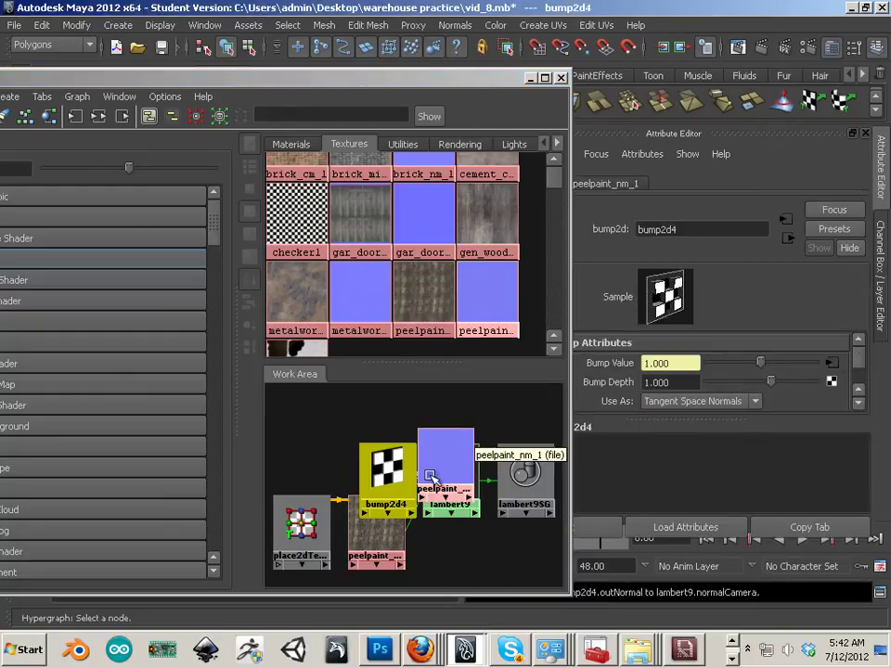
pyautogui.moveTo(473, 453); pyautogui.dragTo(413, 422)
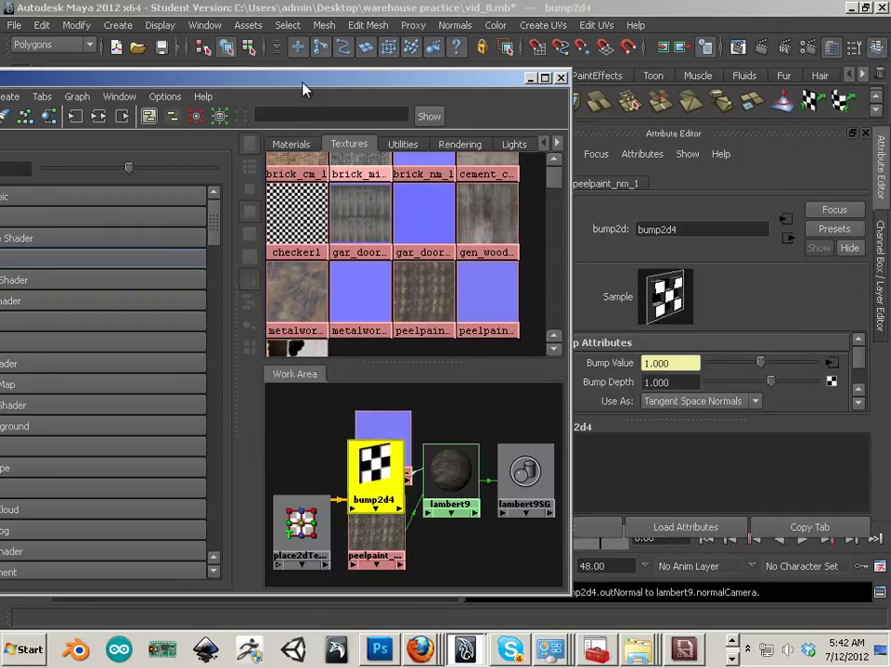
pyautogui.click(451, 472)
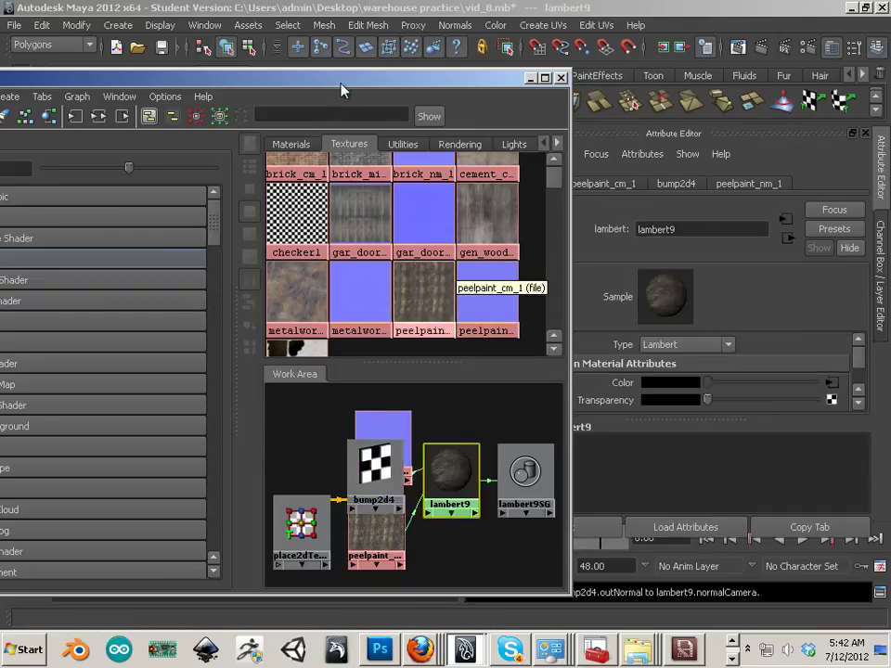
# Inspect the normal-mapped paint on a frame pillar up close, then pull back and select the frame
pyautogui.click(530, 78)
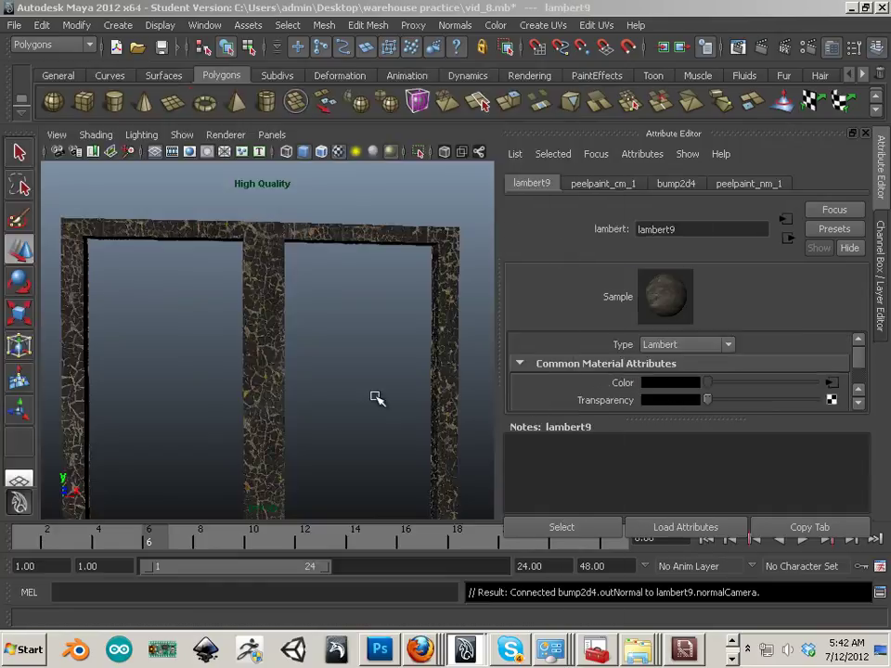
pyautogui.moveTo(362, 395); pyautogui.dragTo(334, 359)
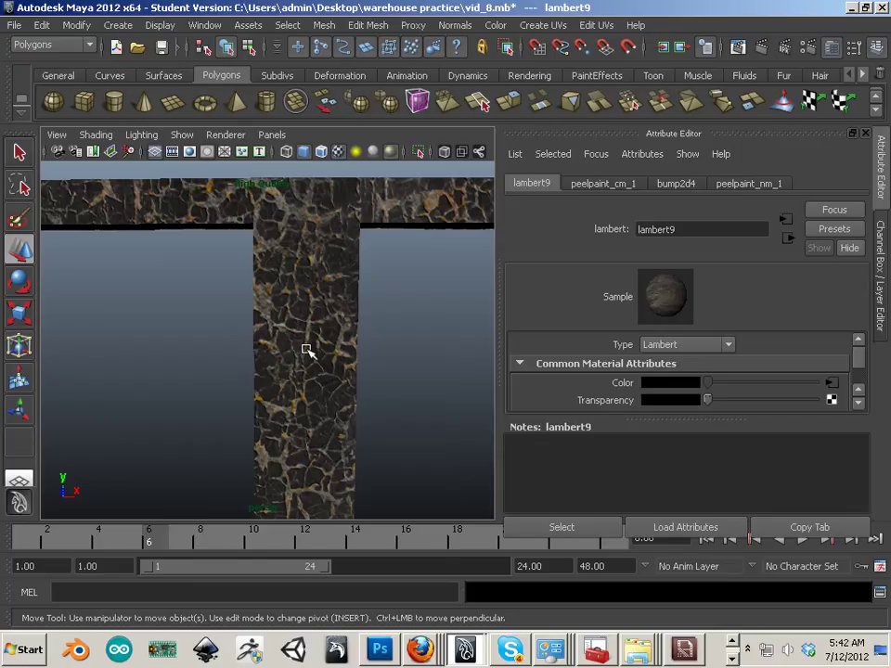
pyautogui.moveTo(306, 351); pyautogui.dragTo(325, 390)
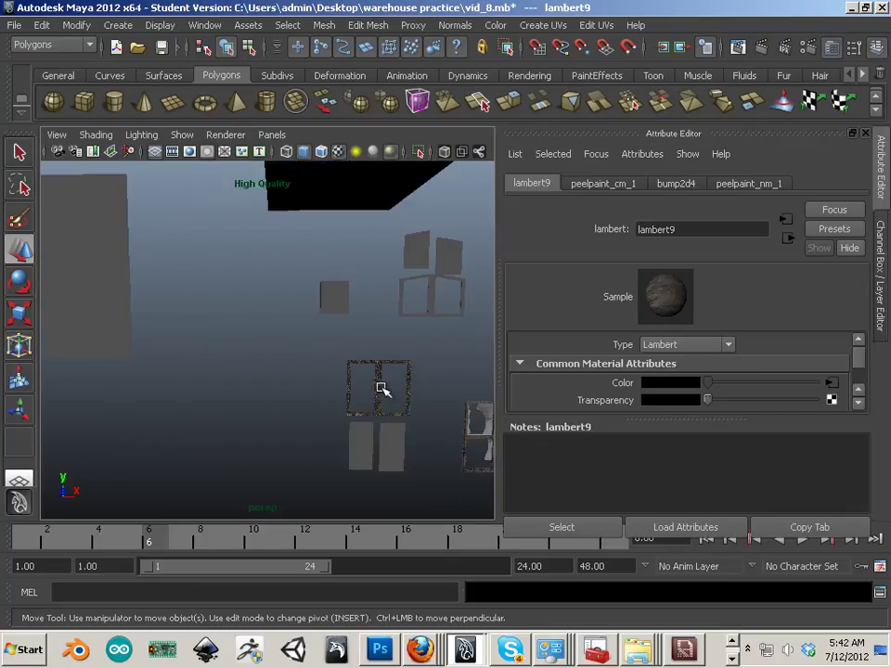
pyautogui.click(381, 390)
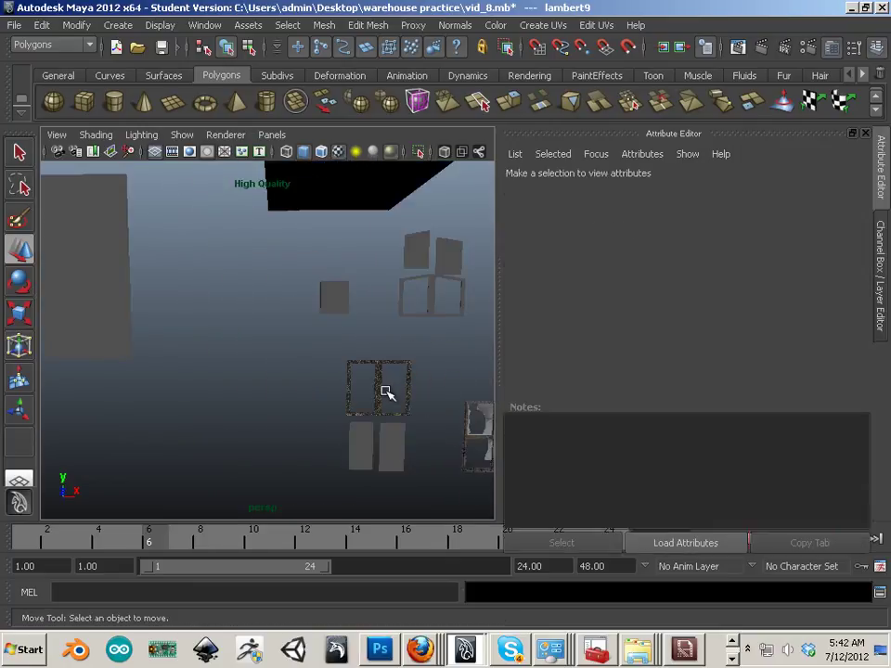
pyautogui.click(388, 394)
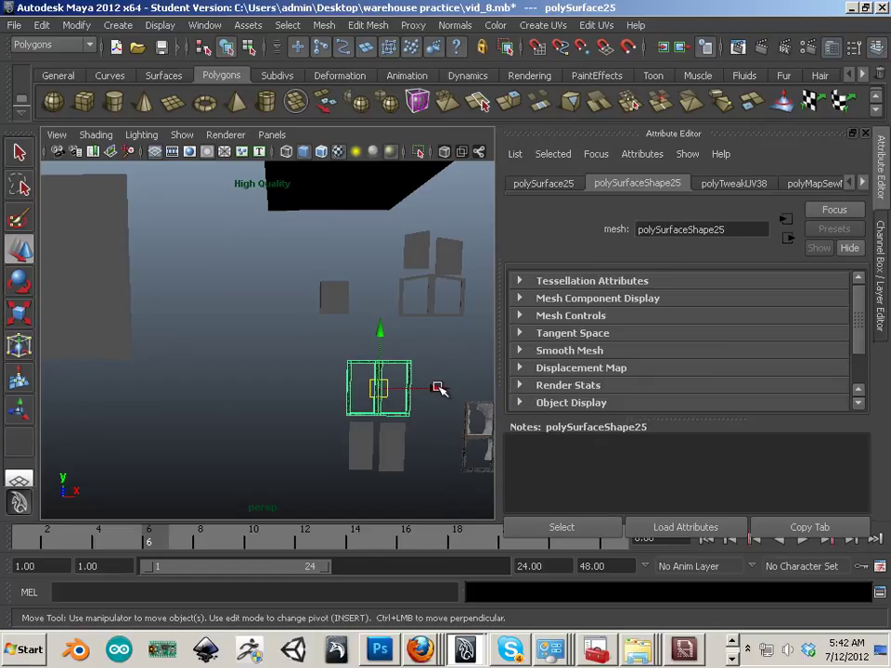
# Duplicate the peeled-paint window frame and move the copy left and down into the wall opening
pyautogui.hotkey('ctrl', 'd')
pyautogui.moveTo(438, 388); pyautogui.dragTo(286, 398)
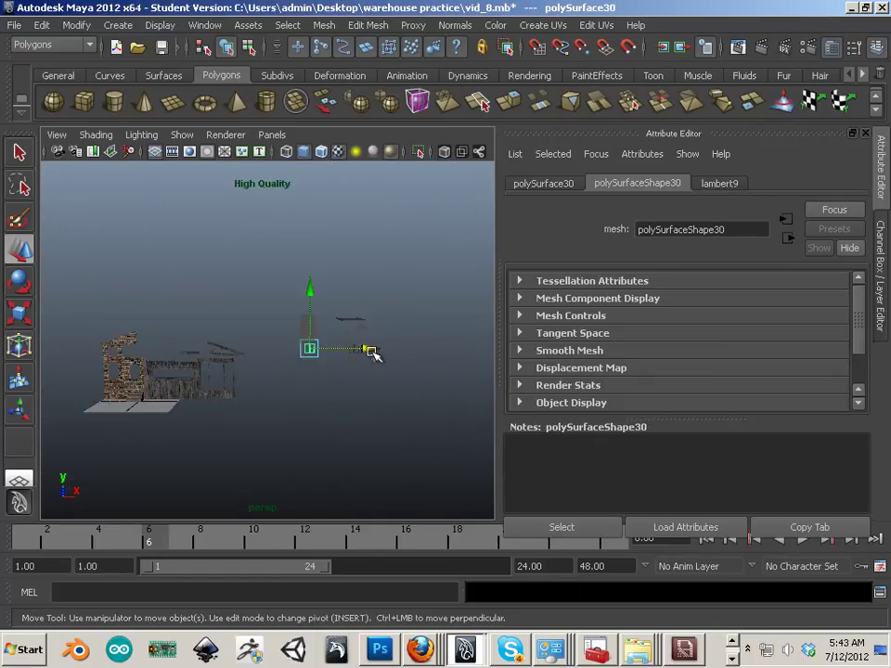
pyautogui.moveTo(374, 349); pyautogui.dragTo(230, 347)
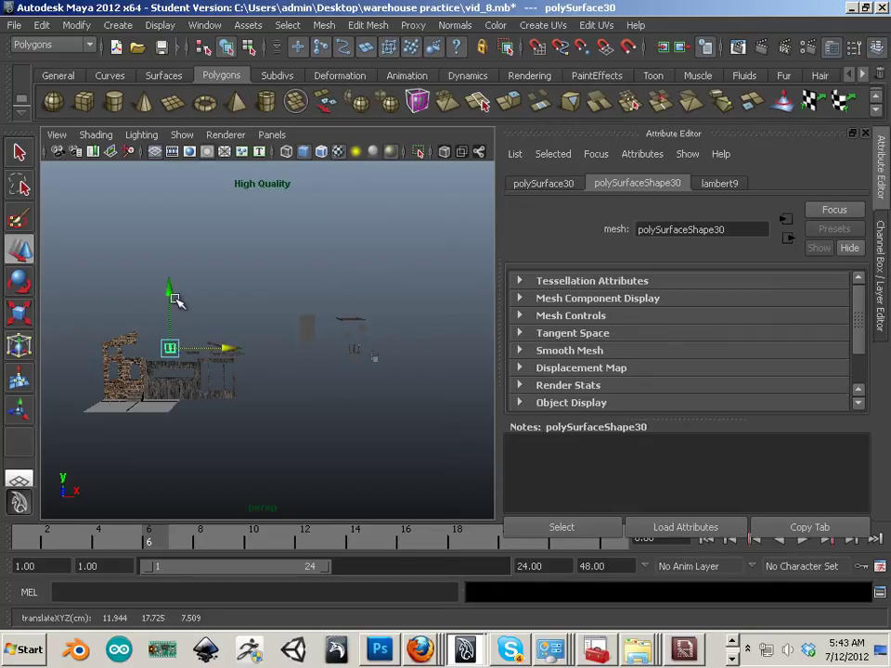
pyautogui.moveTo(173, 293); pyautogui.dragTo(168, 345)
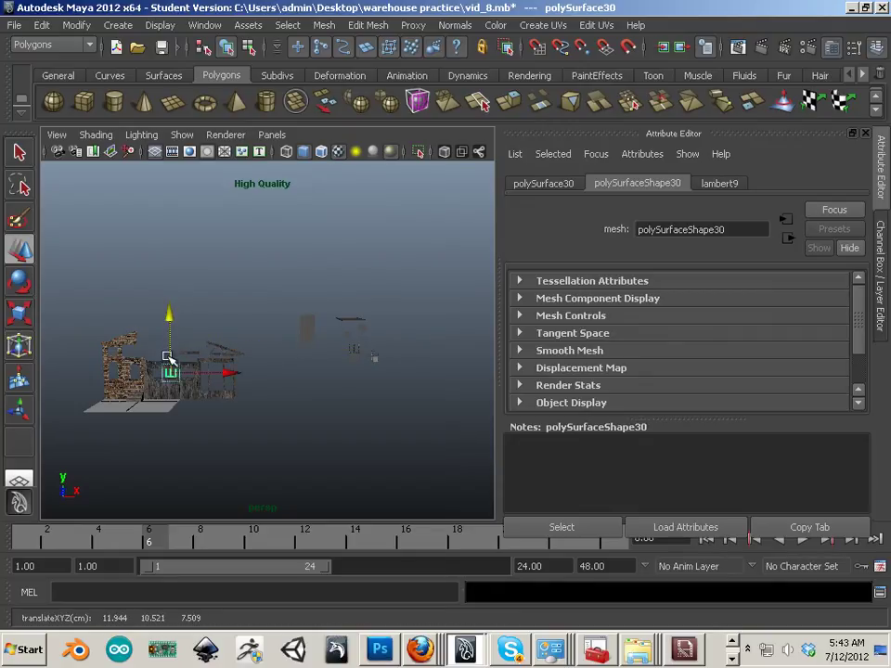
# Frame the copied window frame and check how it sits in the wall opening
pyautogui.press('f')
pyautogui.scroll(1, 173, 397)
pyautogui.scroll(-2, 173, 399)
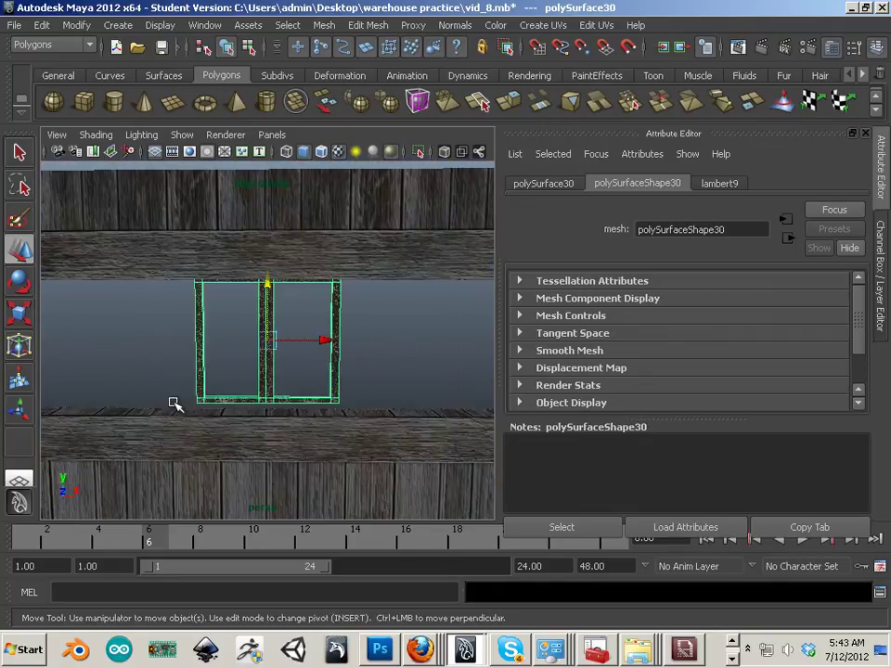
pyautogui.click(171, 374)
pyautogui.moveTo(171, 374); pyautogui.dragTo(288, 360)
pyautogui.click(282, 359)
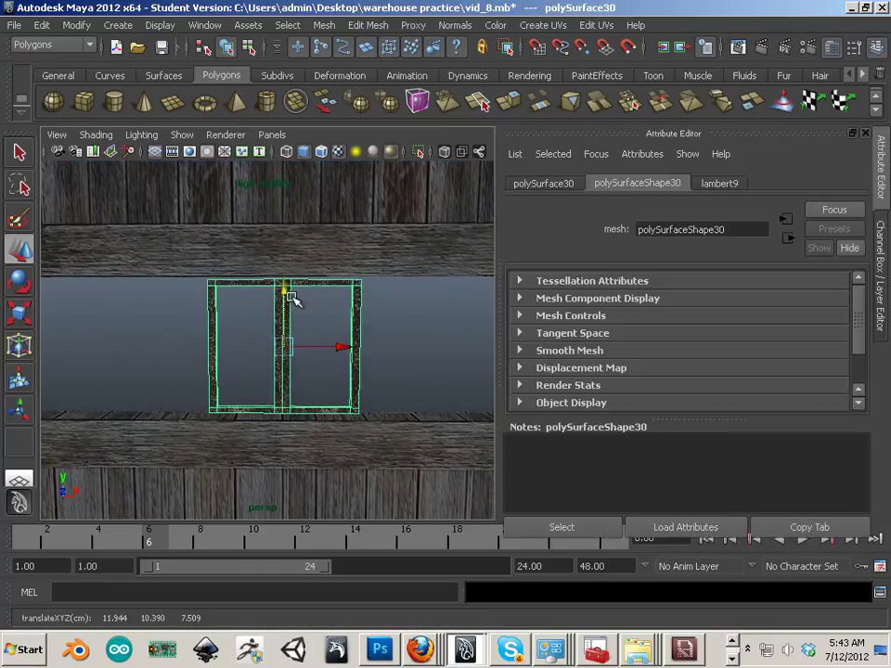
pyautogui.click(390, 345)
# Tumble level with the wall and toggle the frame's selection to judge its cracked-paint texture
pyautogui.scroll(-2, 374, 388)
pyautogui.moveTo(359, 384)
pyautogui.mouseDown()
pyautogui.moveTo(310, 368)
pyautogui.moveTo(326, 348)
pyautogui.moveTo(362, 380)
pyautogui.moveTo(348, 388)
pyautogui.mouseUp()
pyautogui.scroll(2, 358, 392)
pyautogui.scroll(1, 366, 395)
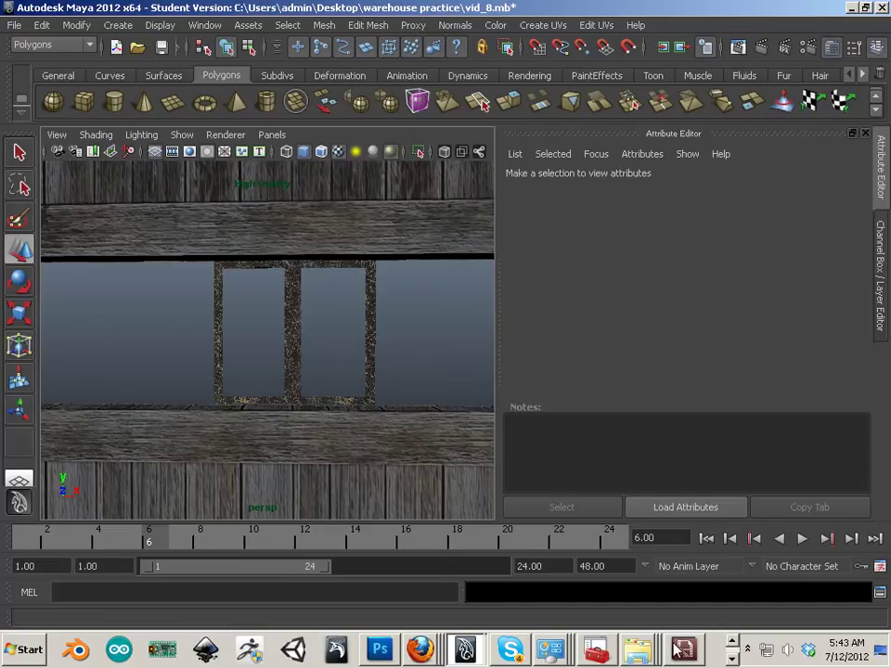
pyautogui.click(338, 405)
pyautogui.click(318, 378)
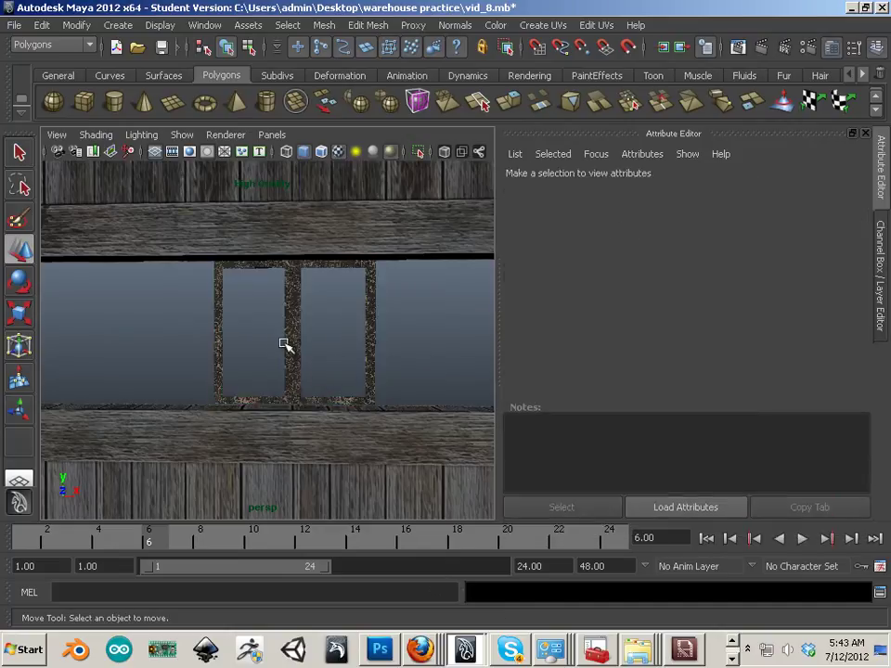
pyautogui.click(314, 372)
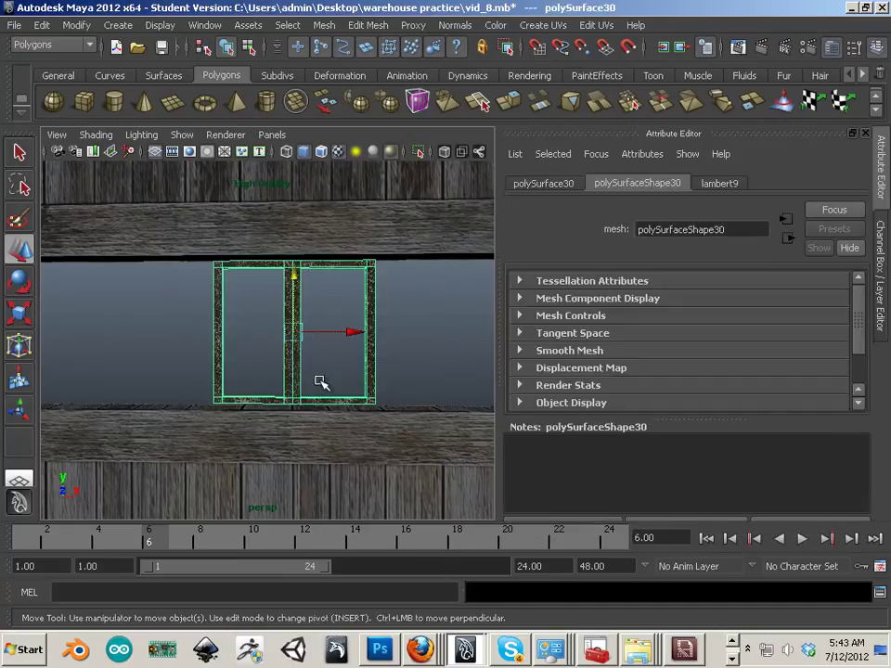
pyautogui.click(322, 360)
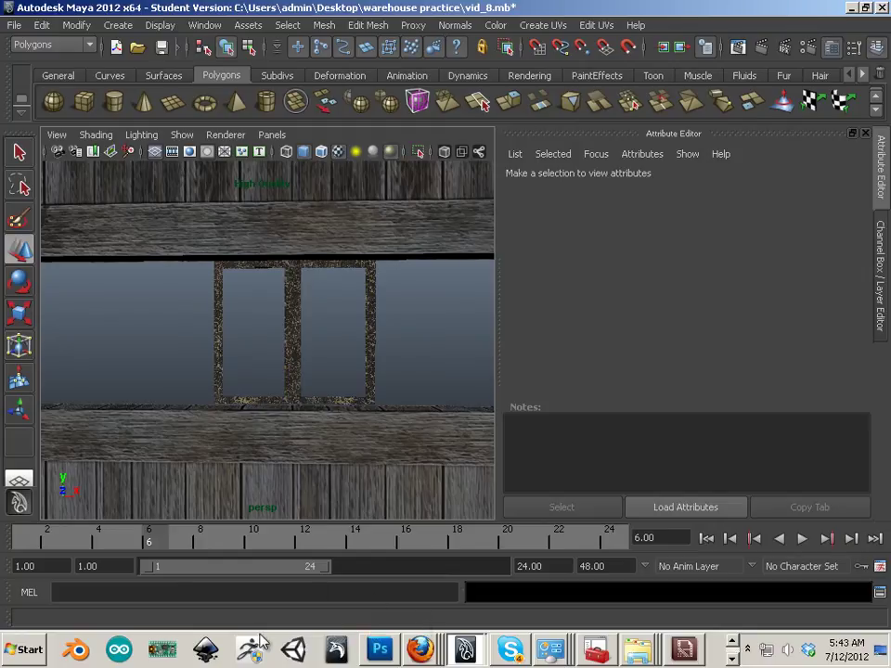
# In Photoshop, hide normal-map Layer 4, expand the color group and select Layer 3 copy 2
pyautogui.click(379, 650)
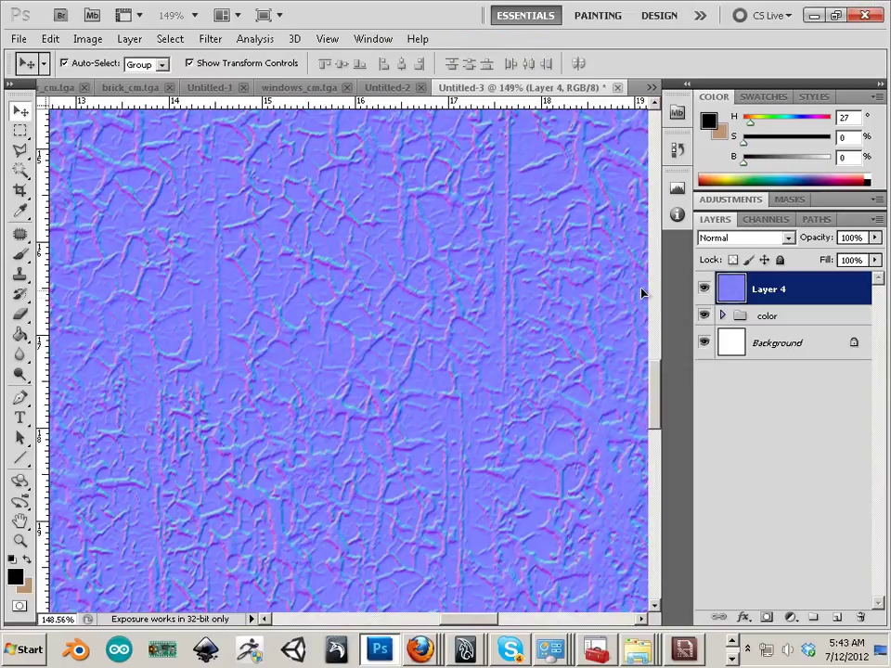
pyautogui.click(705, 290)
pyautogui.click(766, 319)
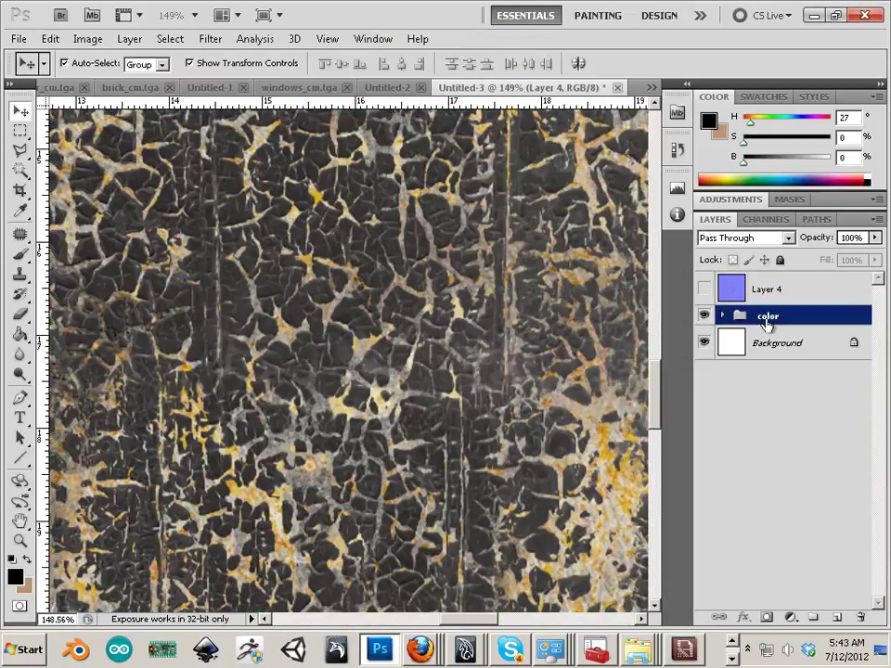
pyautogui.click(723, 315)
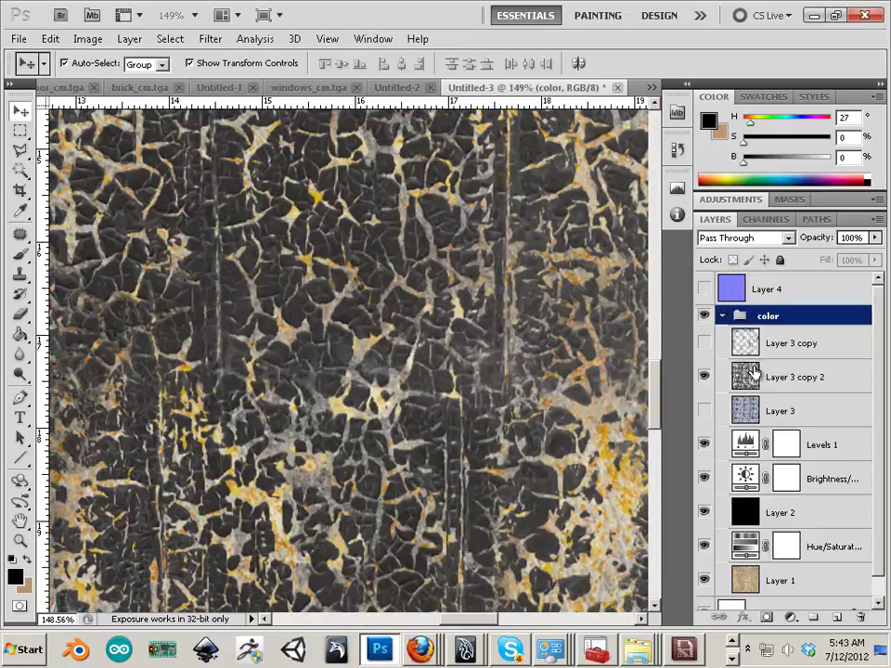
pyautogui.click(817, 350)
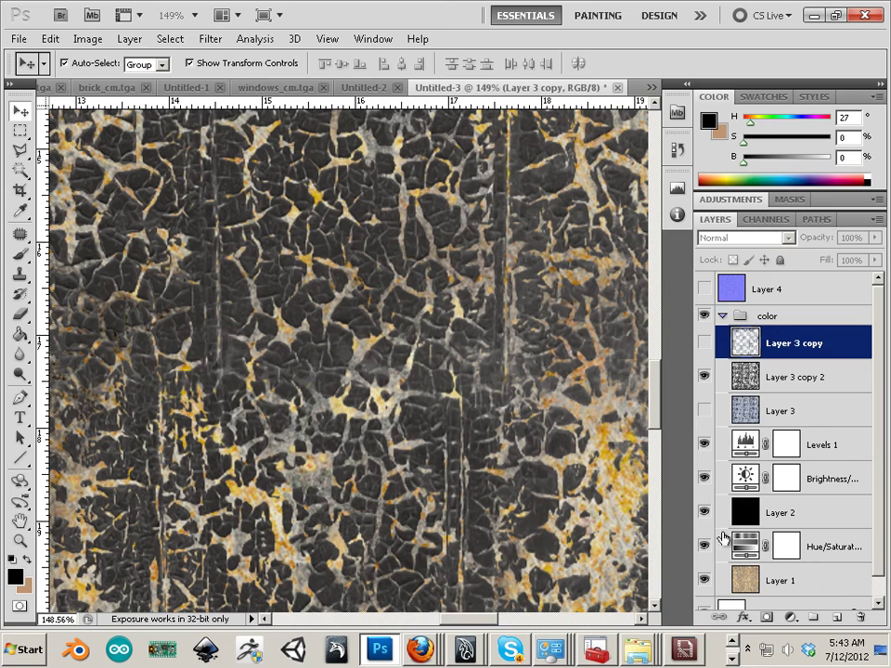
pyautogui.scroll(-3, 444, 417)
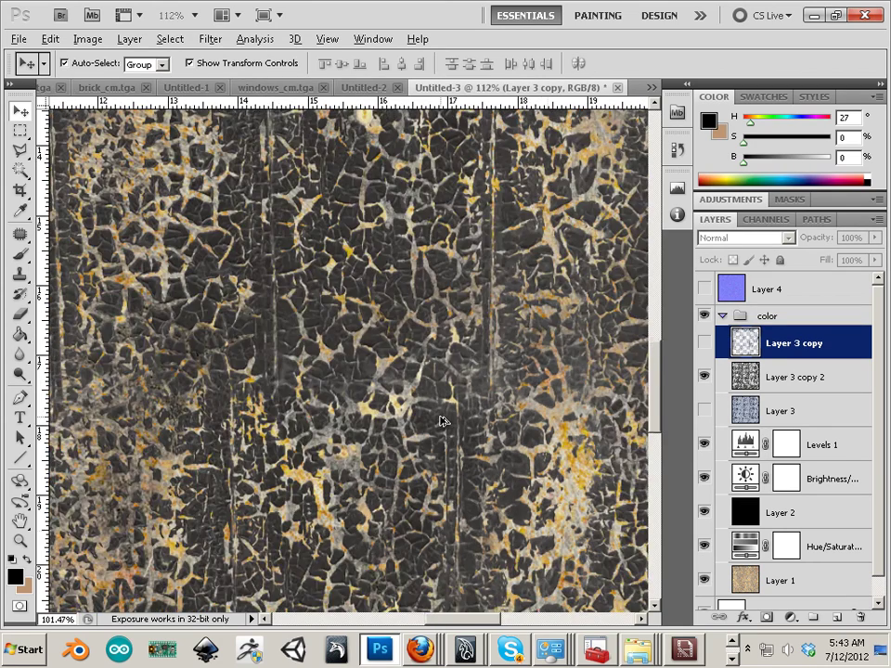
pyautogui.scroll(-1, 443, 420)
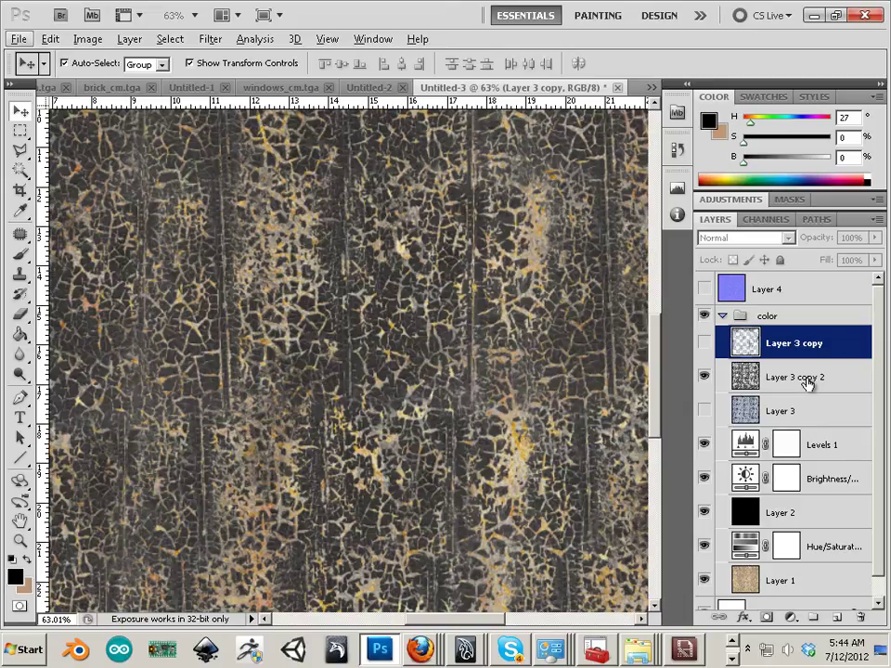
pyautogui.click(754, 388)
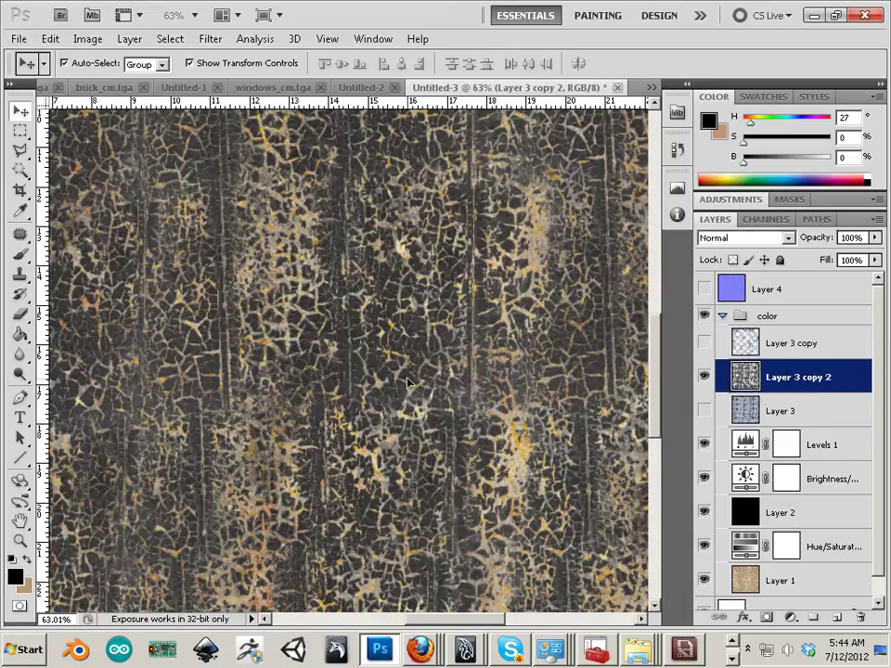
# Apply an Exposure adjustment of +1.39 to Layer 3 copy 2
pyautogui.click(87, 39)
pyautogui.moveTo(93, 80)
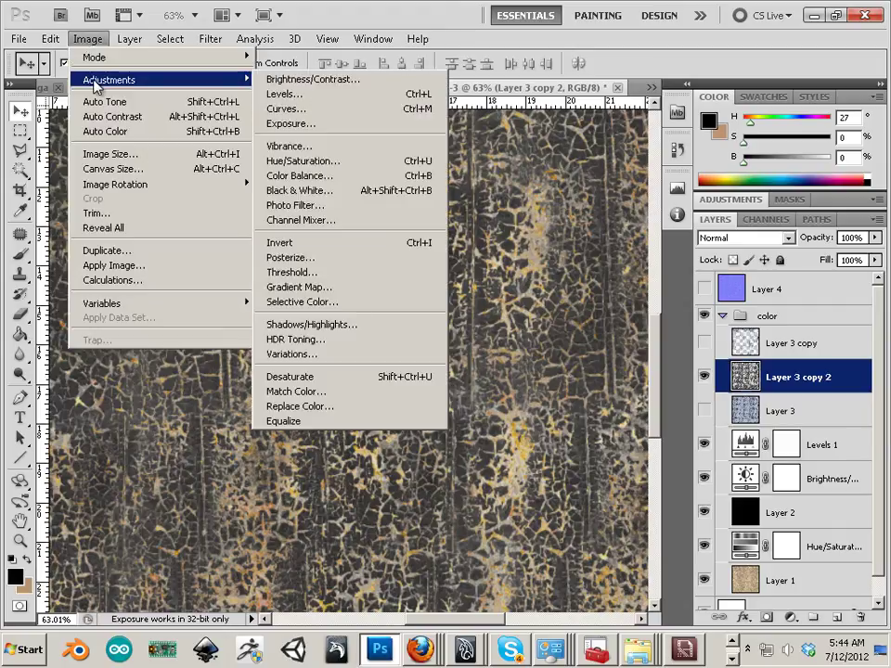
pyautogui.click(339, 125)
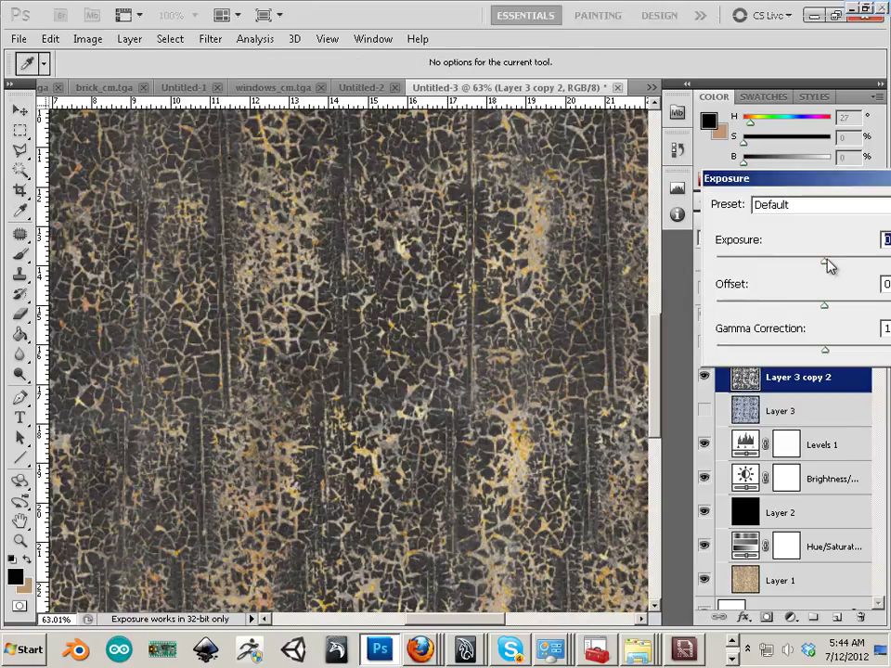
pyautogui.moveTo(829, 267); pyautogui.dragTo(840, 264)
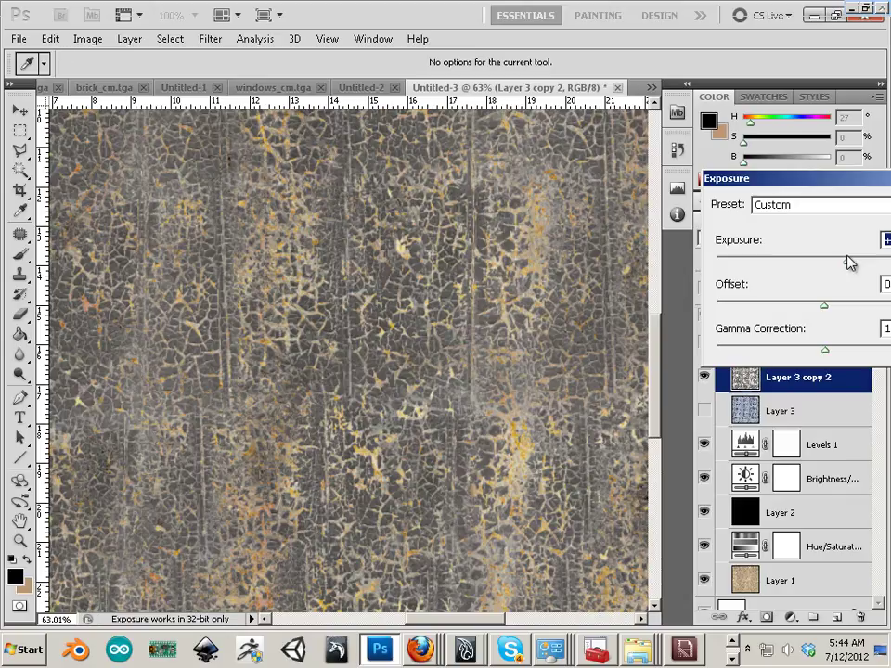
pyautogui.moveTo(813, 189); pyautogui.dragTo(494, 227)
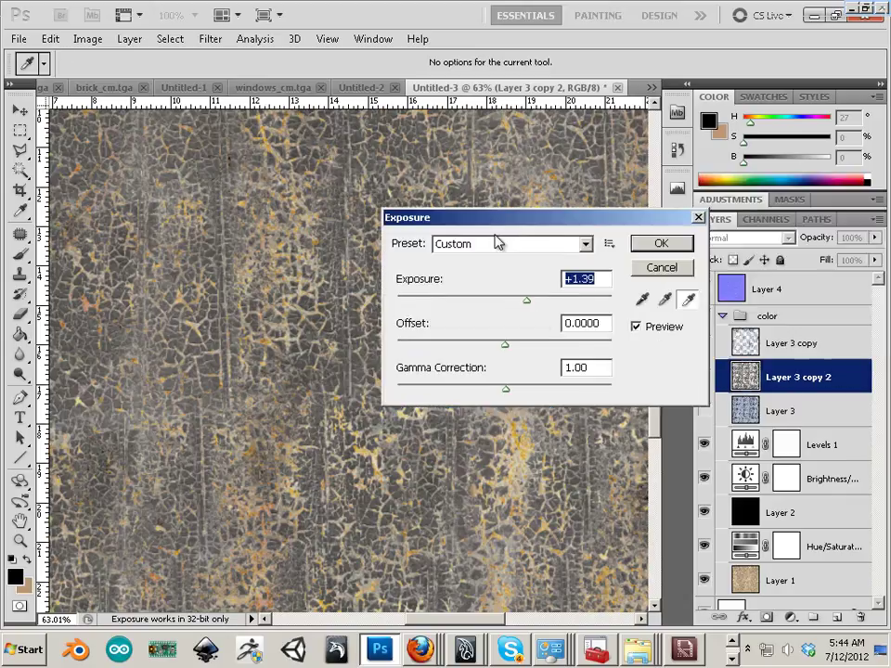
pyautogui.click(661, 245)
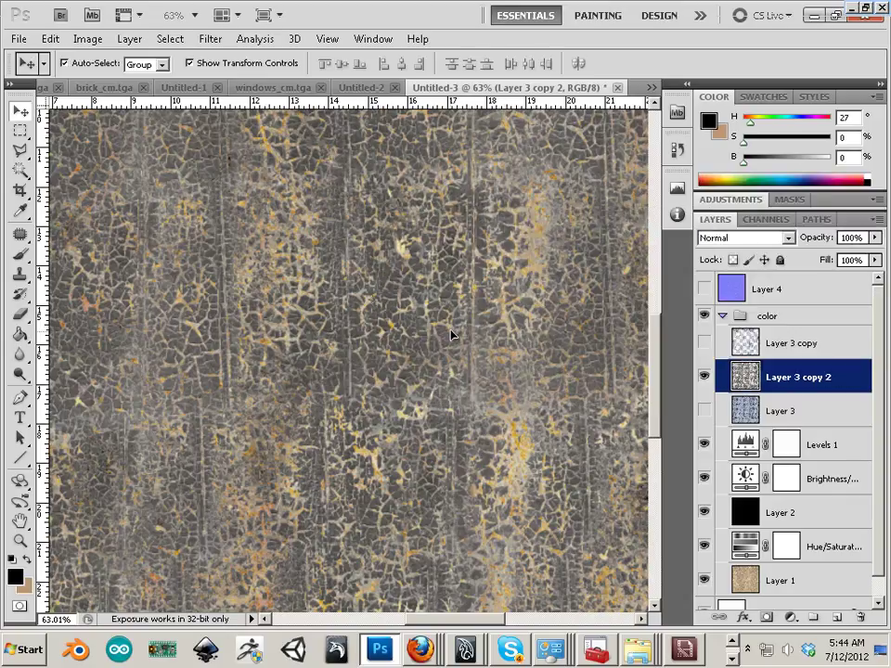
# Compare the brightened layer, then place Hue/Saturation 1 above Levels 1 with Saturation -80
pyautogui.click(806, 418)
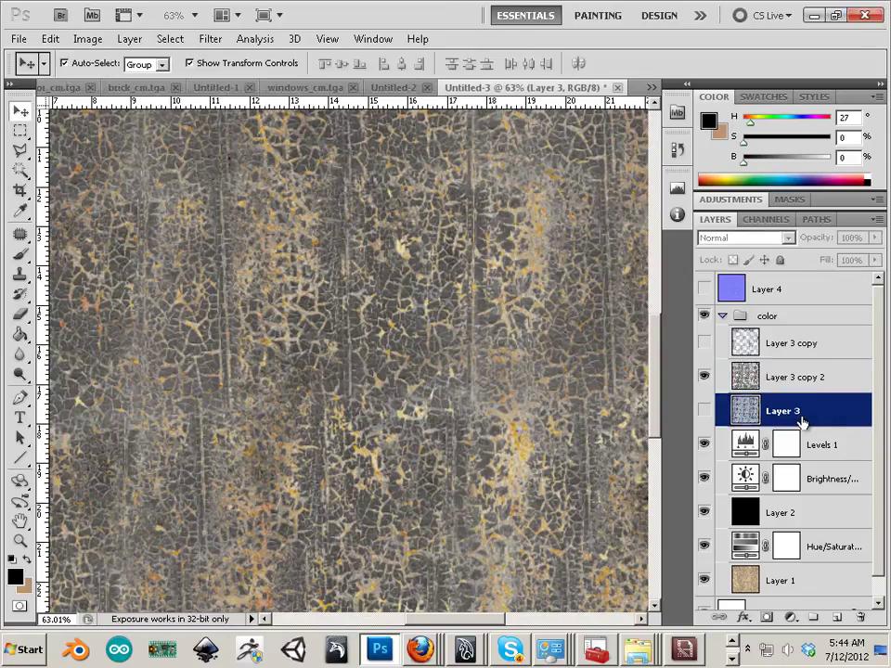
pyautogui.click(705, 379)
pyautogui.click(826, 554)
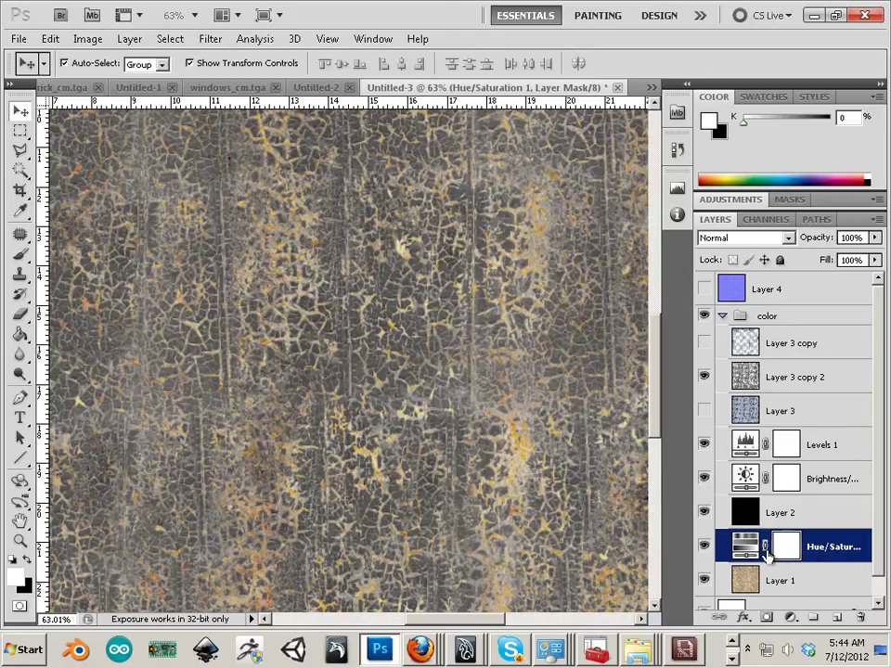
pyautogui.moveTo(742, 549); pyautogui.dragTo(740, 440)
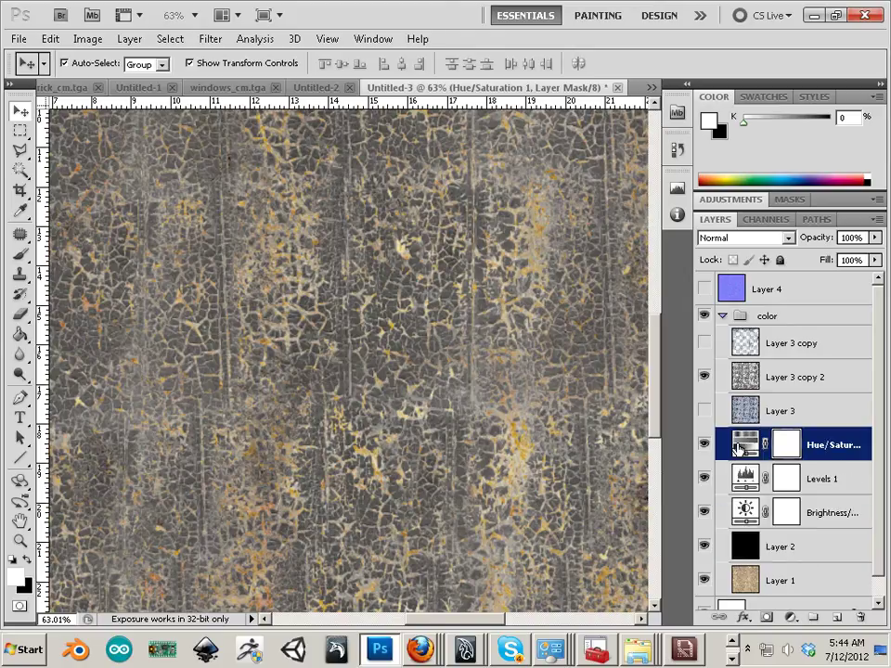
pyautogui.click(742, 446)
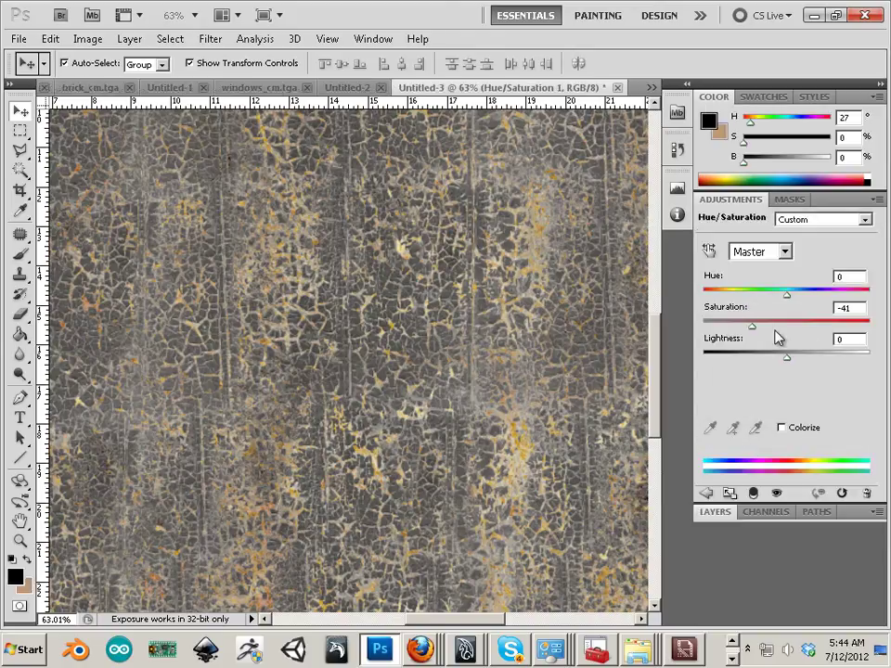
pyautogui.moveTo(743, 327); pyautogui.dragTo(727, 327)
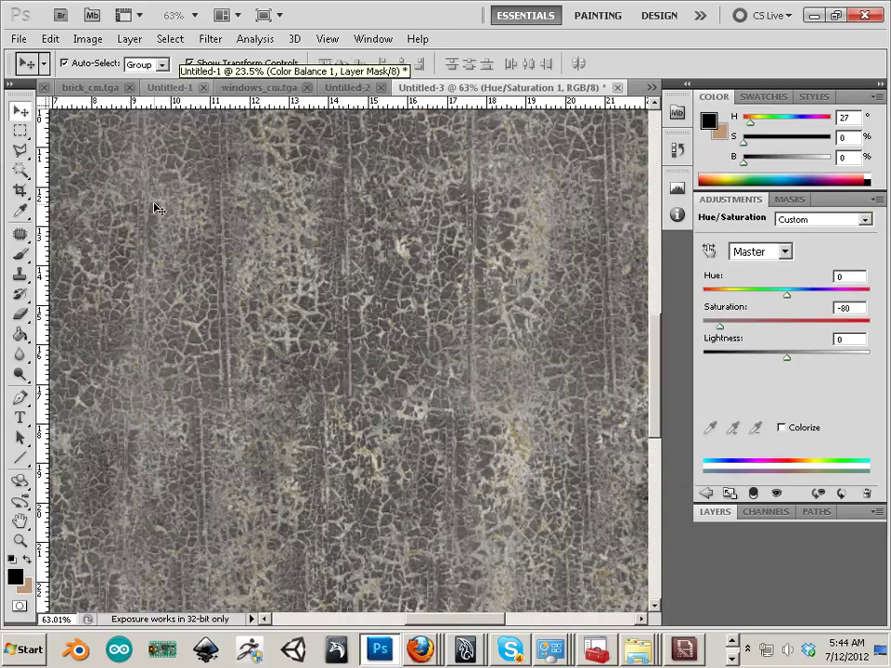
# Save the texture as a Targa replacing peelpaint_cm.tga, with Alpha Channels turned off
pyautogui.click(18, 38)
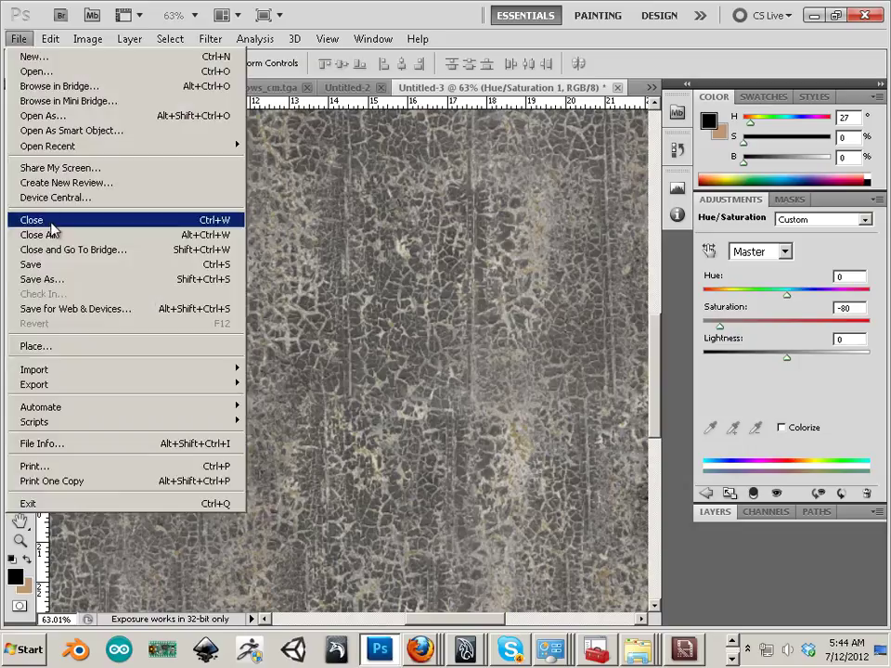
pyautogui.click(63, 286)
pyautogui.click(454, 364)
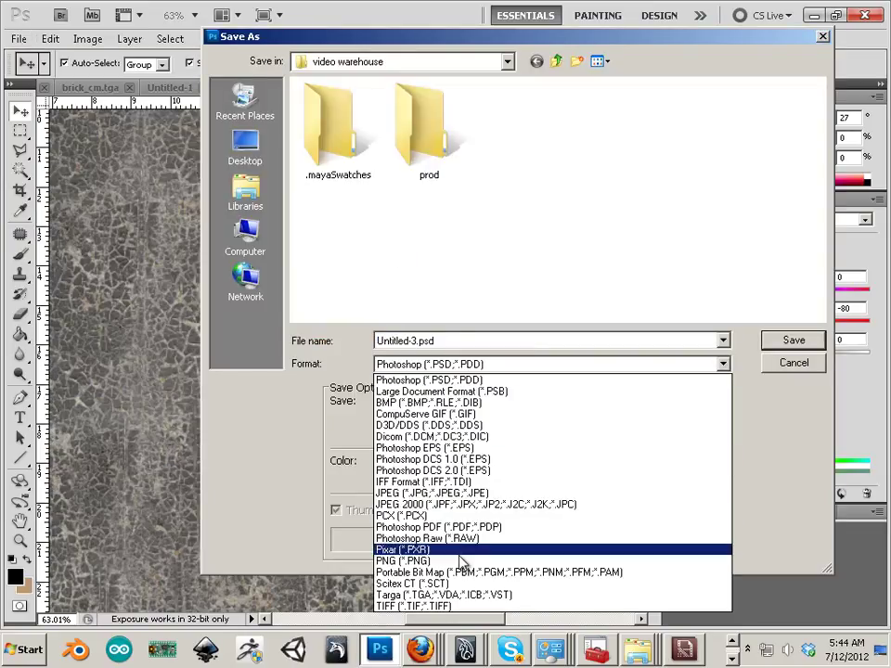
pyautogui.click(461, 595)
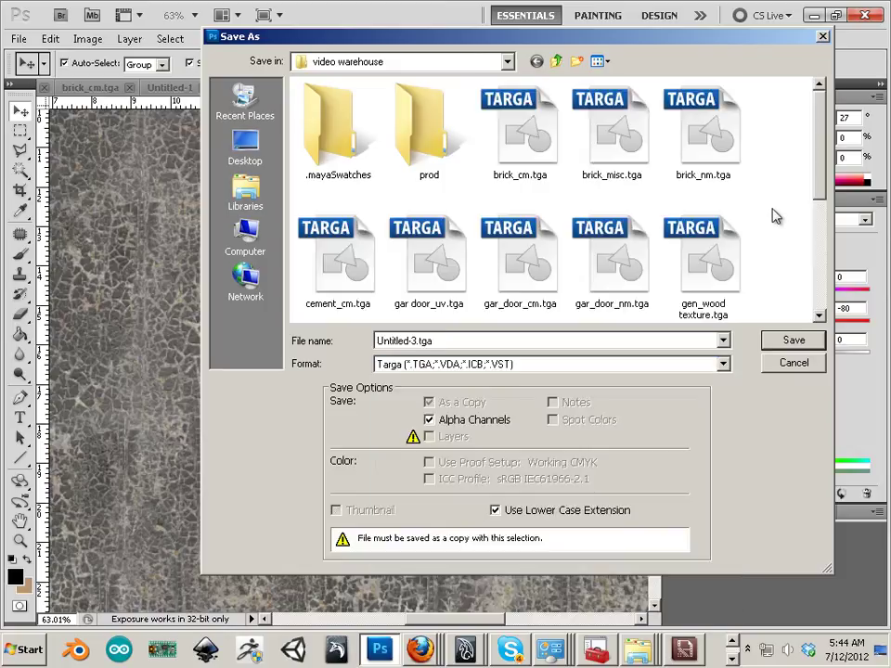
pyautogui.scroll(-5, 770, 223)
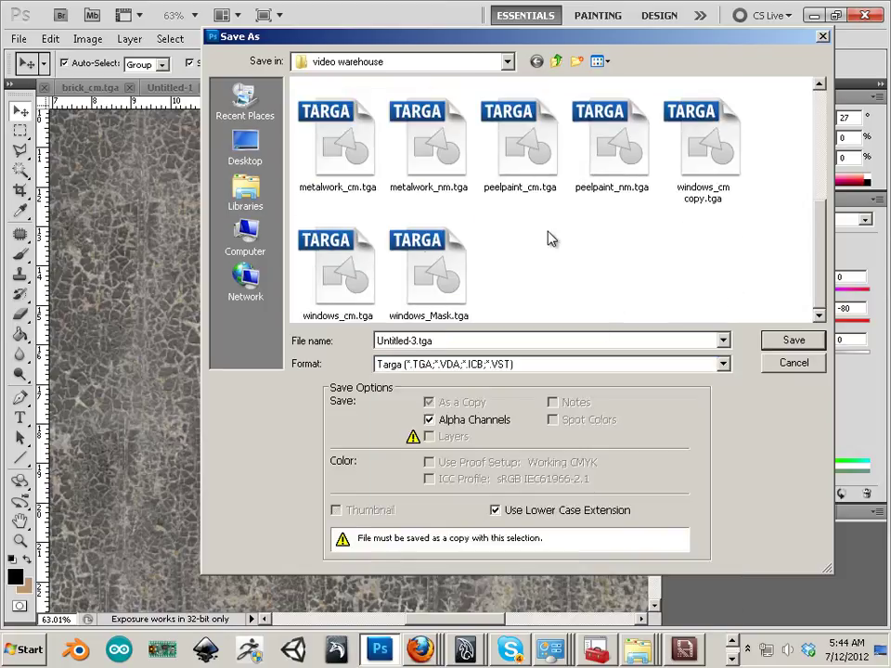
pyautogui.click(612, 149)
pyautogui.click(517, 150)
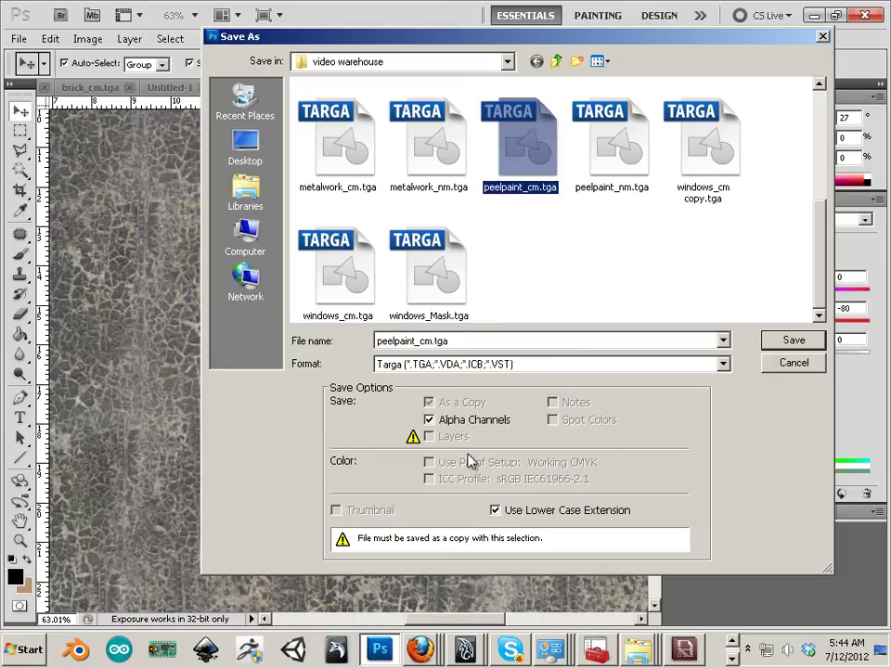
pyautogui.click(429, 420)
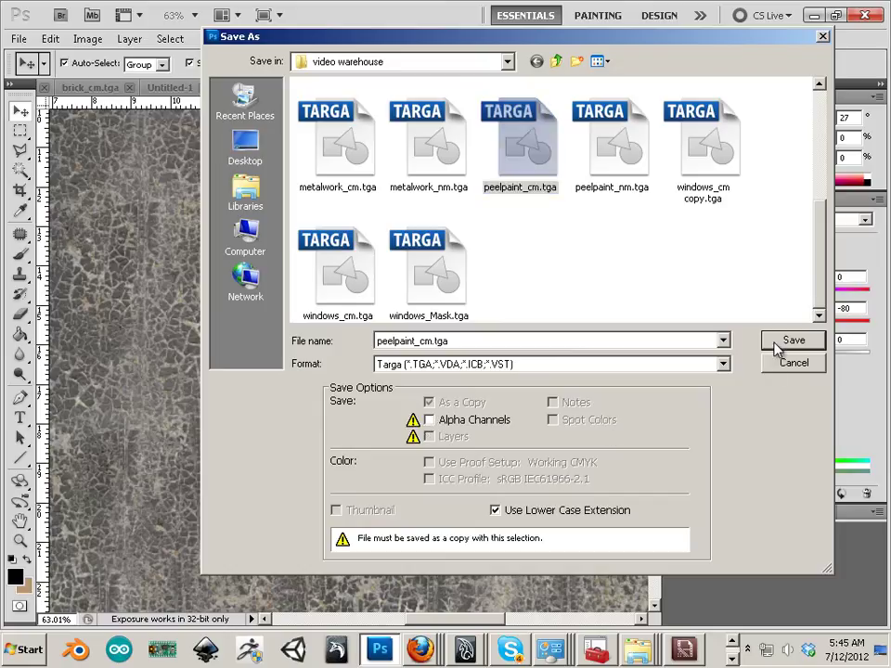
pyautogui.click(776, 339)
pyautogui.click(413, 255)
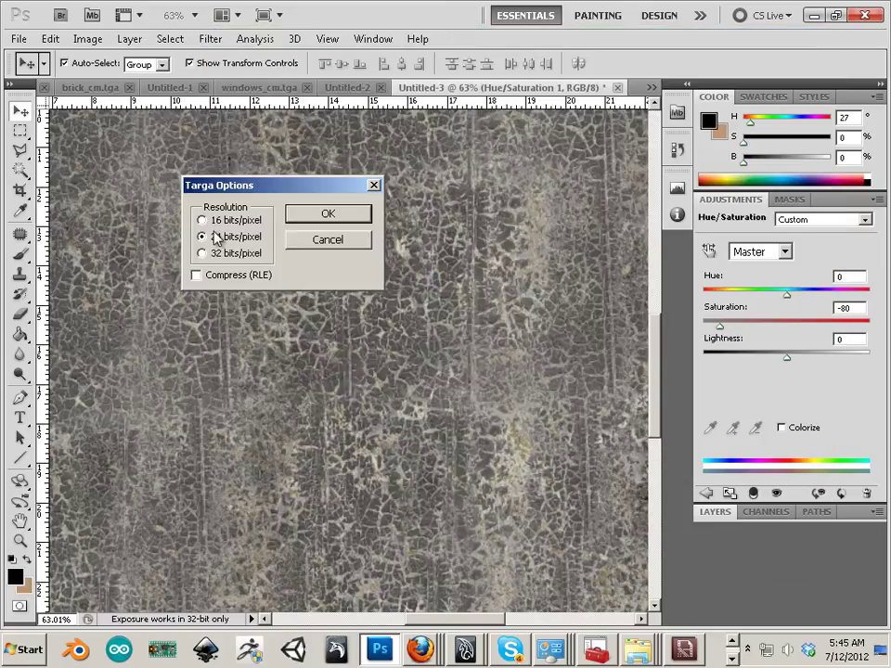
pyautogui.click(326, 214)
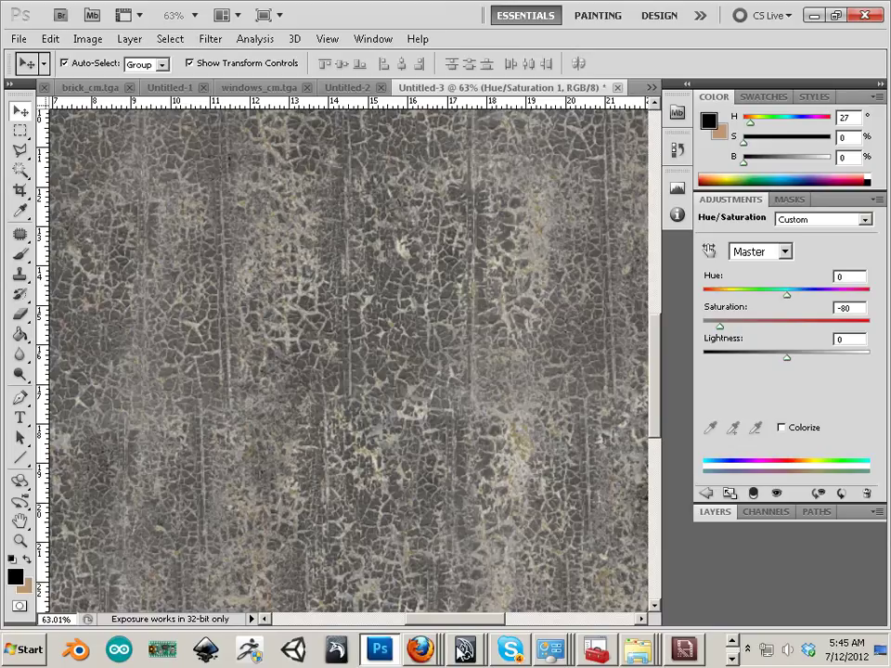
pyautogui.moveTo(465, 649)
pyautogui.click(461, 616)
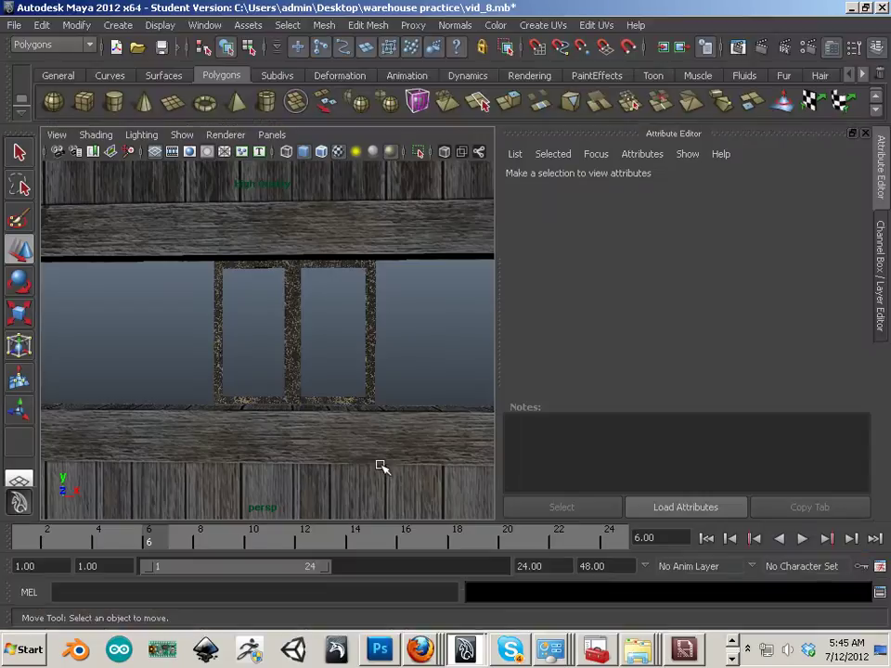
pyautogui.click(374, 359)
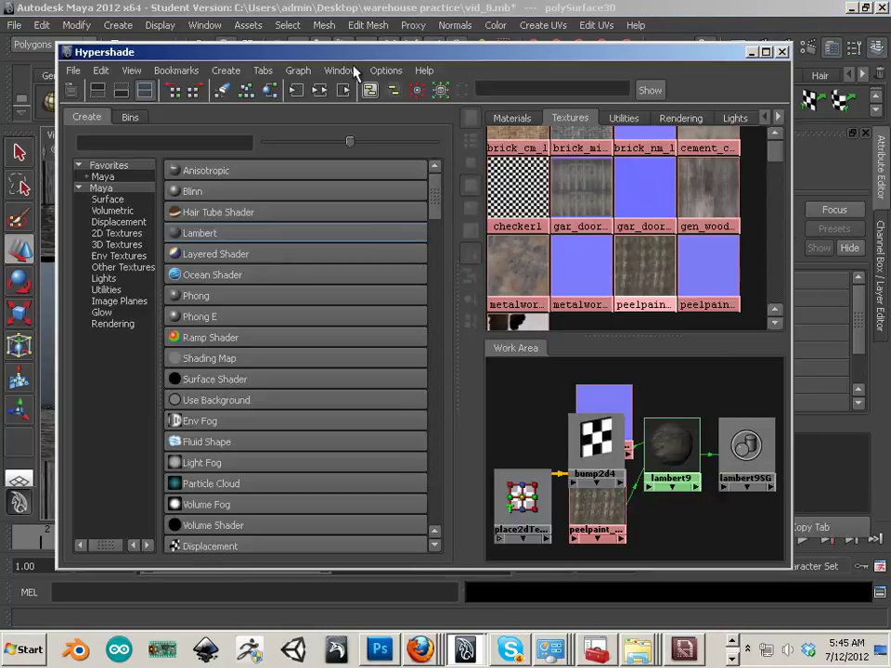
pyautogui.click(593, 453)
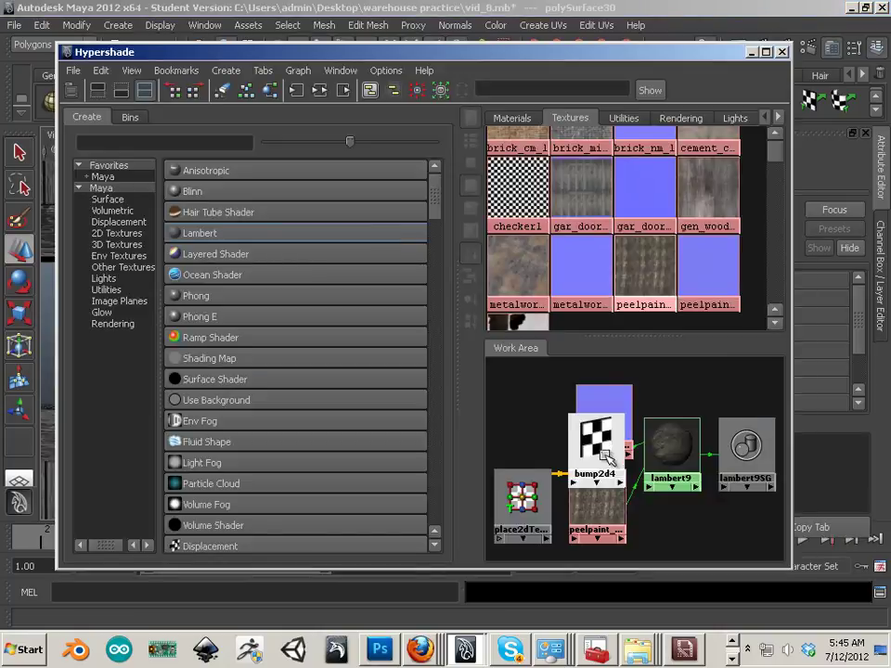
pyautogui.moveTo(588, 452); pyautogui.dragTo(497, 418)
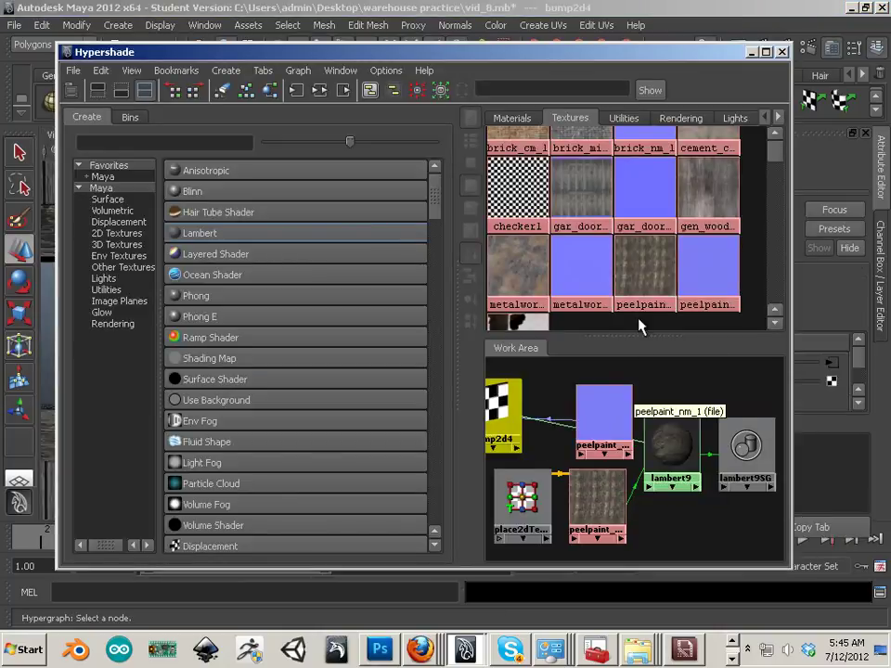
pyautogui.rightClick(600, 491)
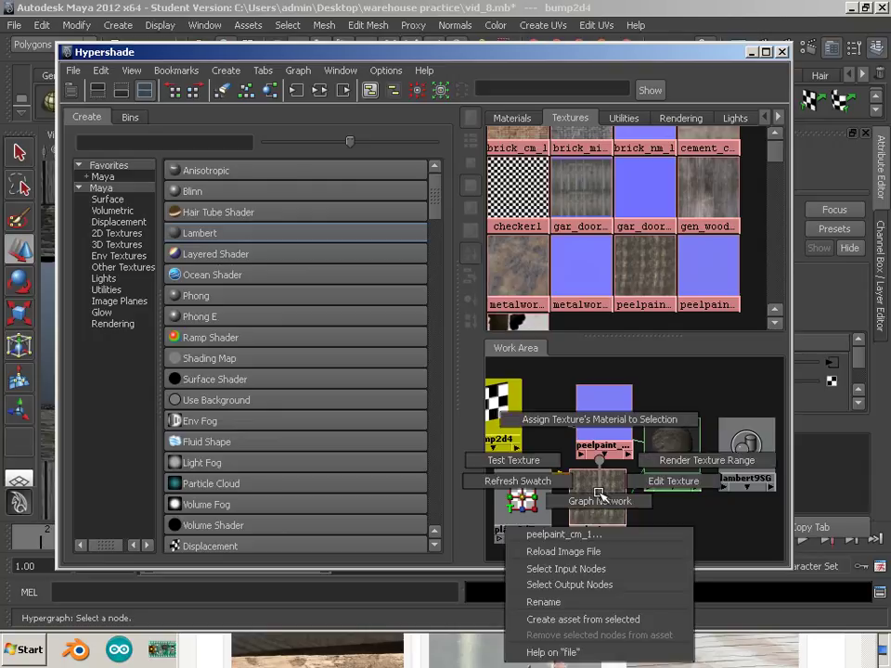
pyautogui.click(590, 549)
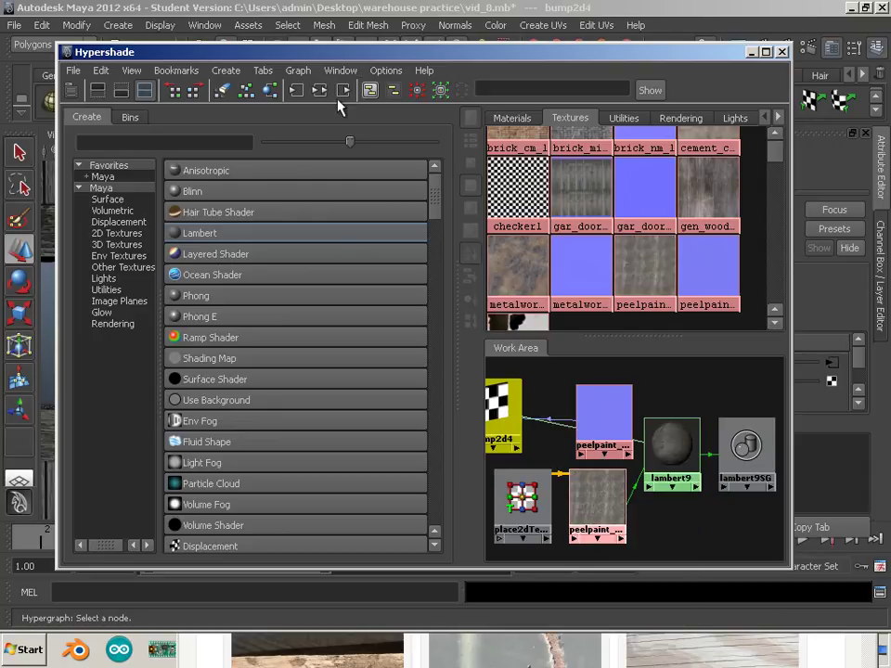
pyautogui.click(236, 42)
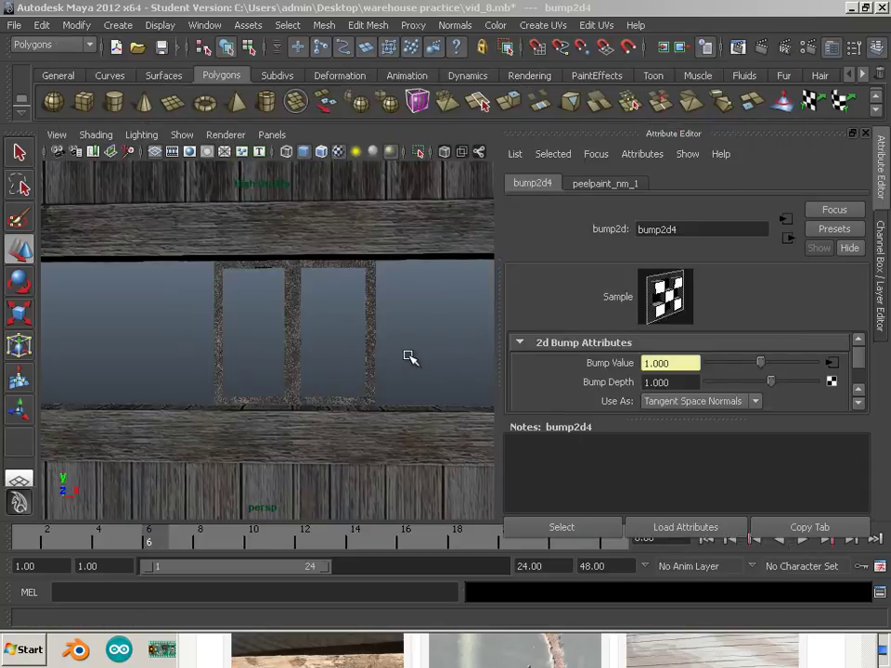
pyautogui.moveTo(416, 361); pyautogui.dragTo(407, 358)
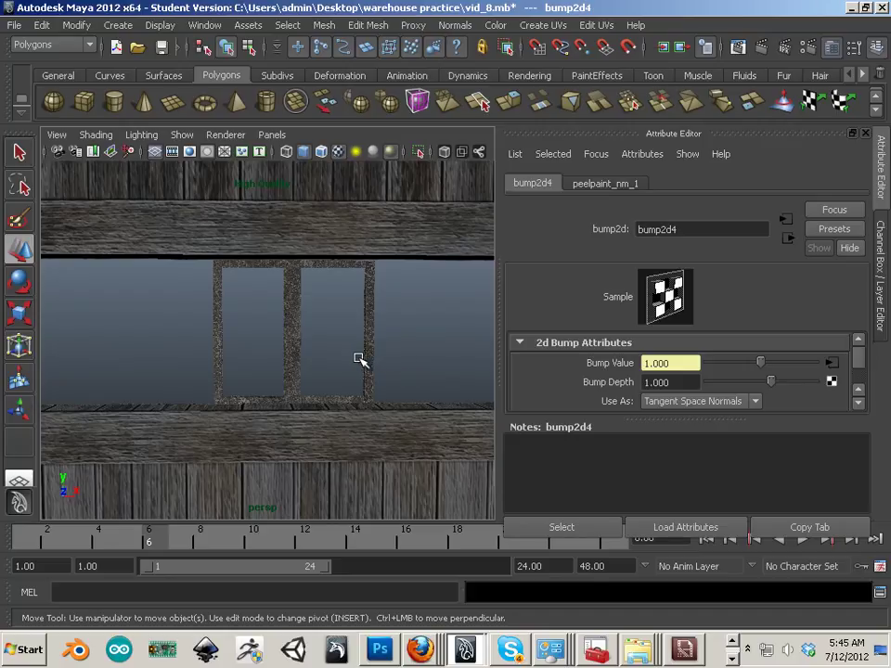
pyautogui.scroll(3, 362, 359)
pyautogui.scroll(3, 360, 359)
pyautogui.scroll(-3, 338, 364)
pyautogui.scroll(4, 338, 364)
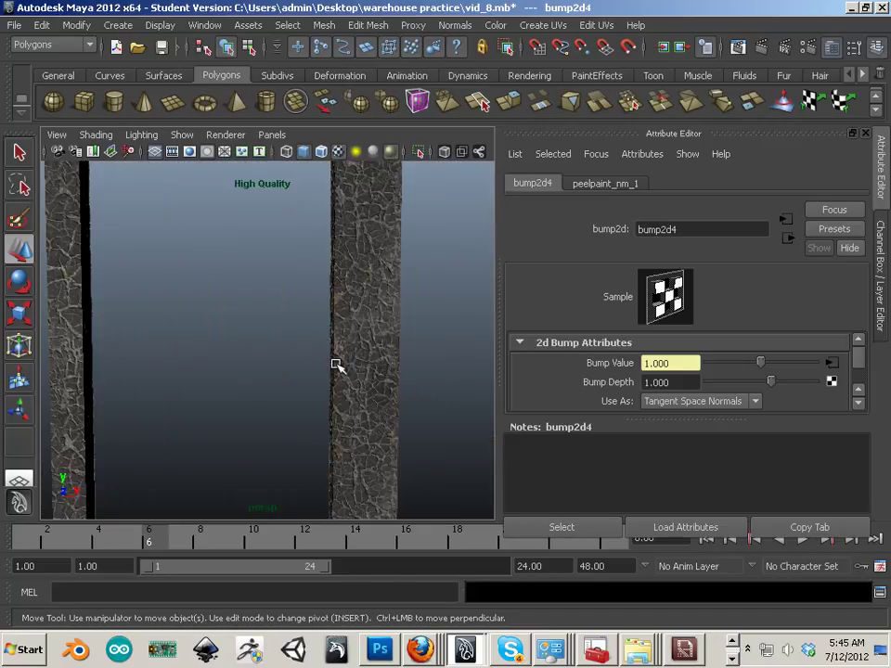
pyautogui.scroll(2, 340, 368)
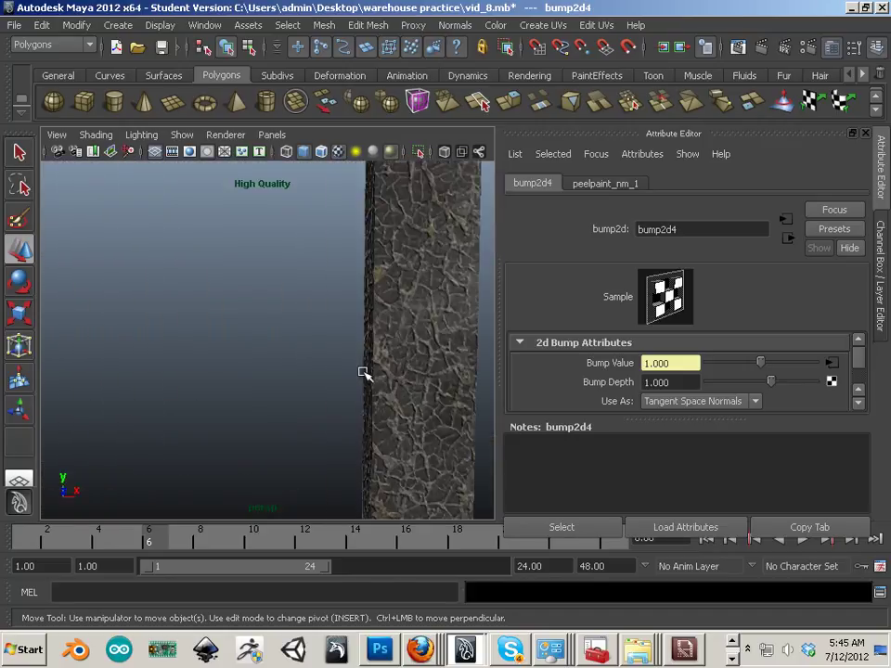
pyautogui.moveTo(416, 386); pyautogui.dragTo(328, 384)
pyautogui.scroll(3, 405, 409)
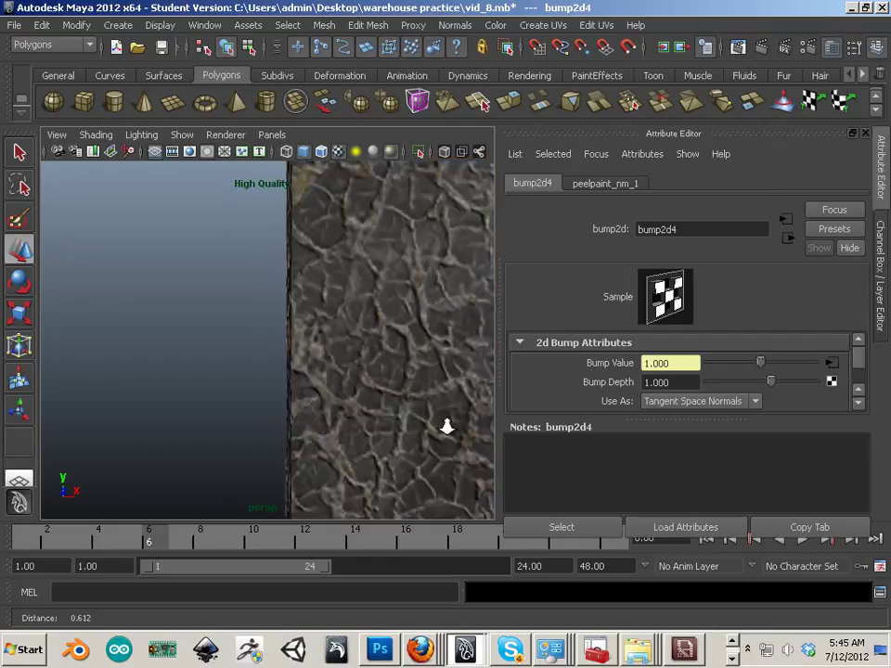
pyautogui.scroll(-1, 437, 418)
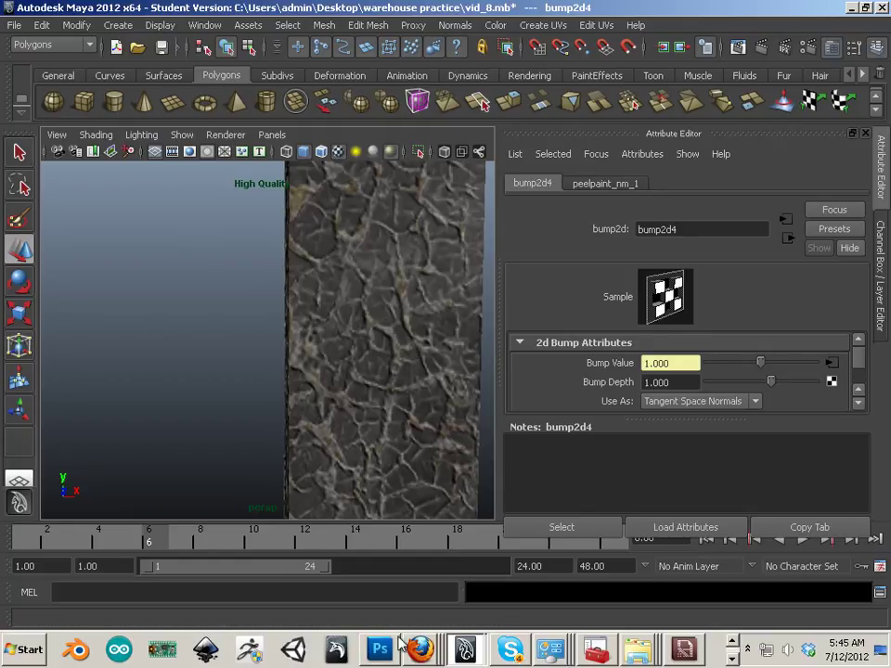
# Back in Photoshop, select Layer 4 and make the normal-map layer visible
pyautogui.click(376, 650)
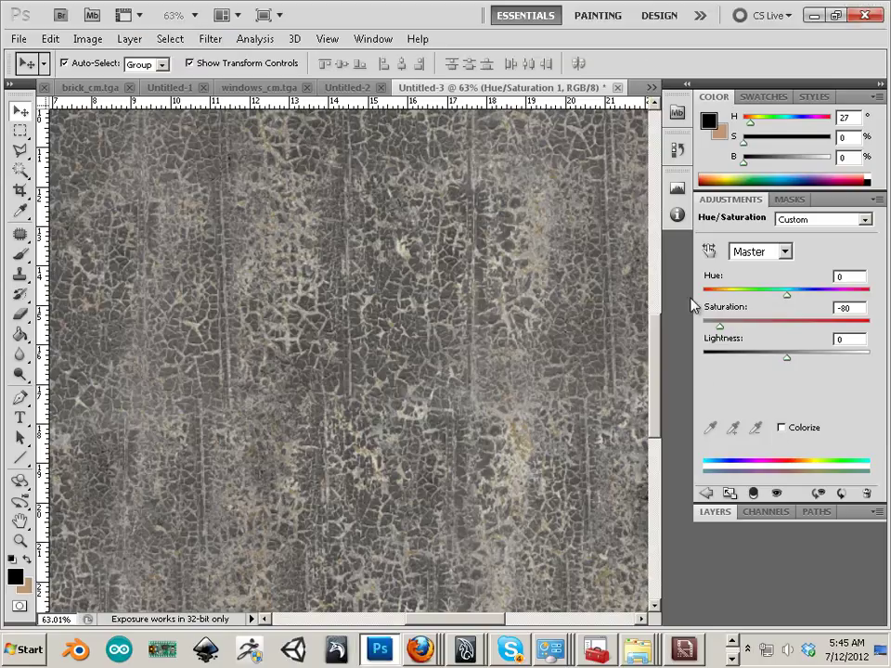
pyautogui.click(719, 513)
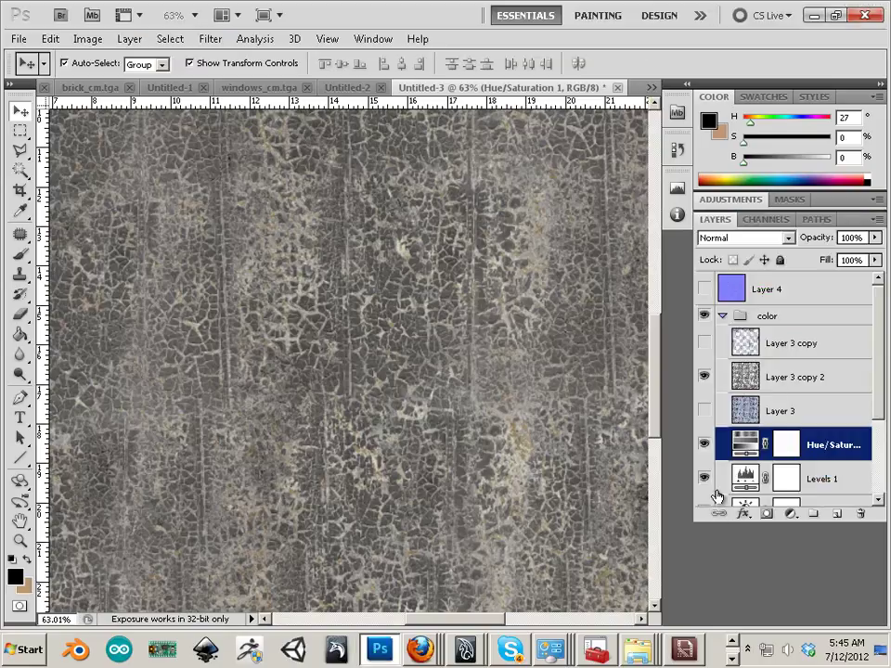
pyautogui.click(733, 289)
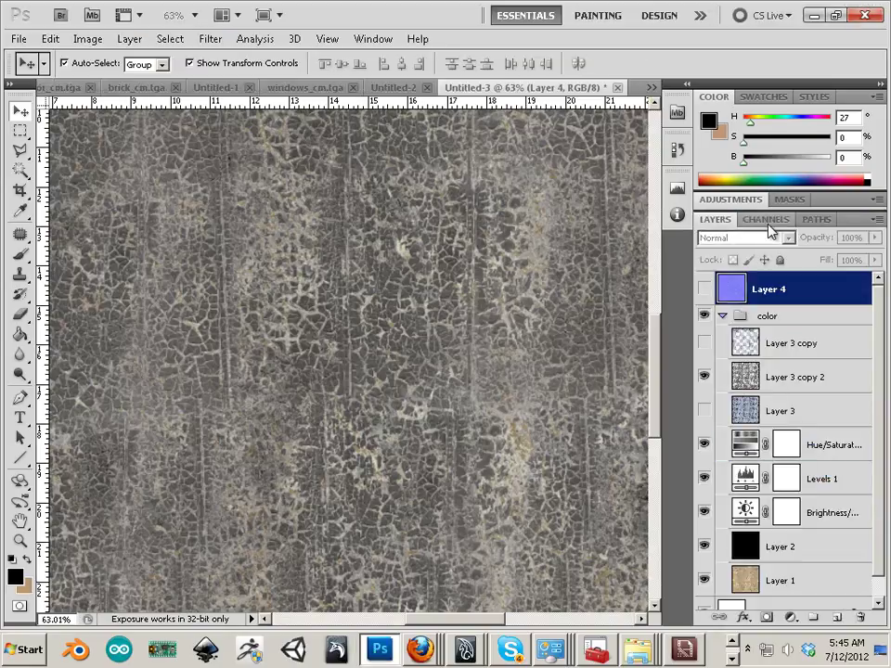
pyautogui.click(705, 289)
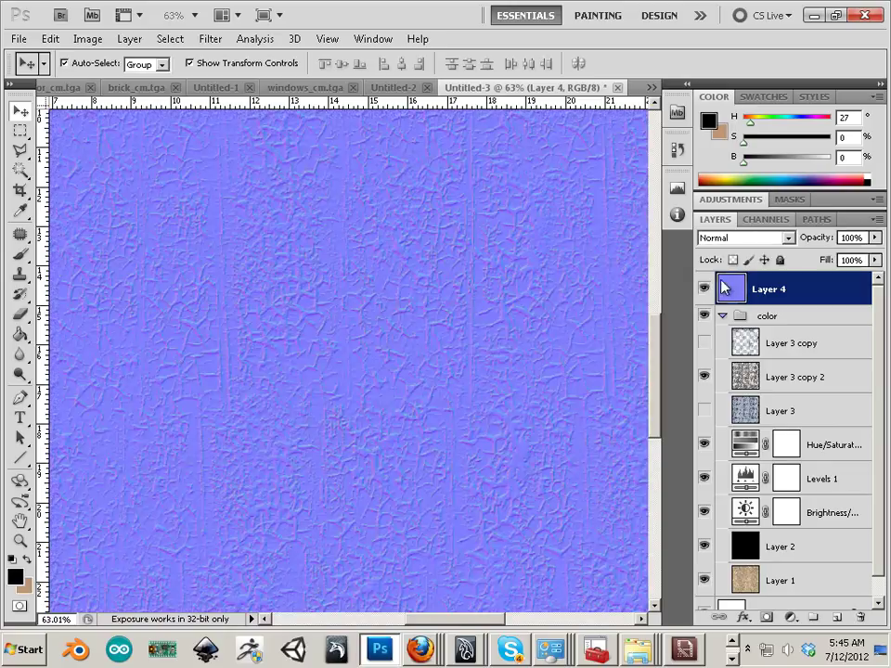
# Invert the normal map's Green channel with Image > Adjustments > Invert
pyautogui.click(748, 221)
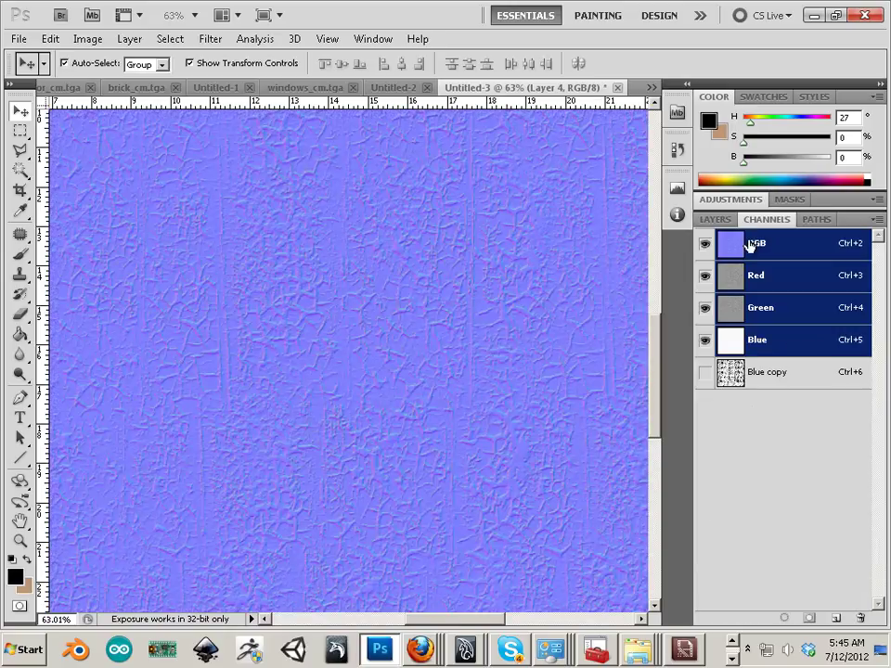
pyautogui.click(791, 317)
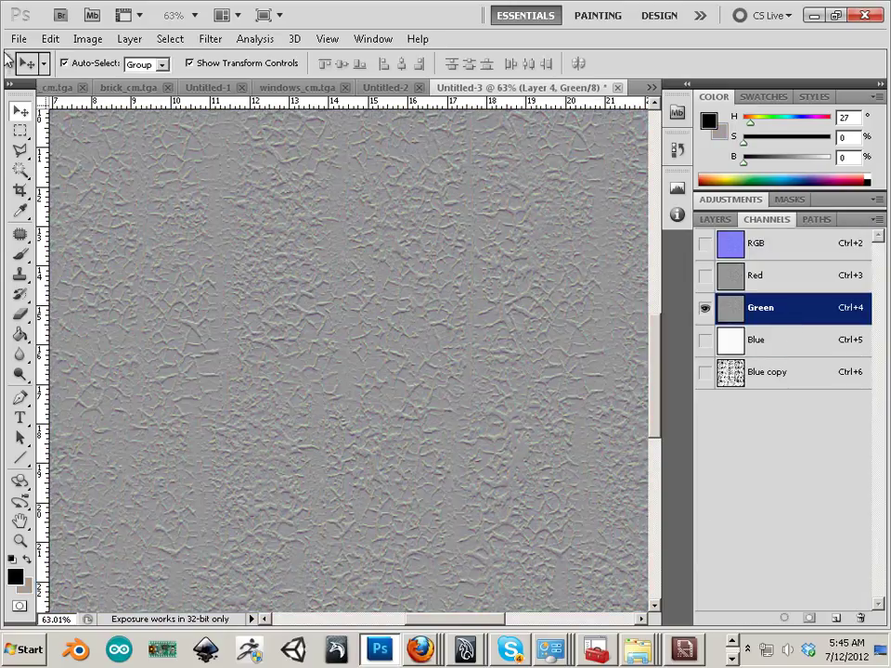
pyautogui.click(88, 39)
pyautogui.moveTo(155, 86)
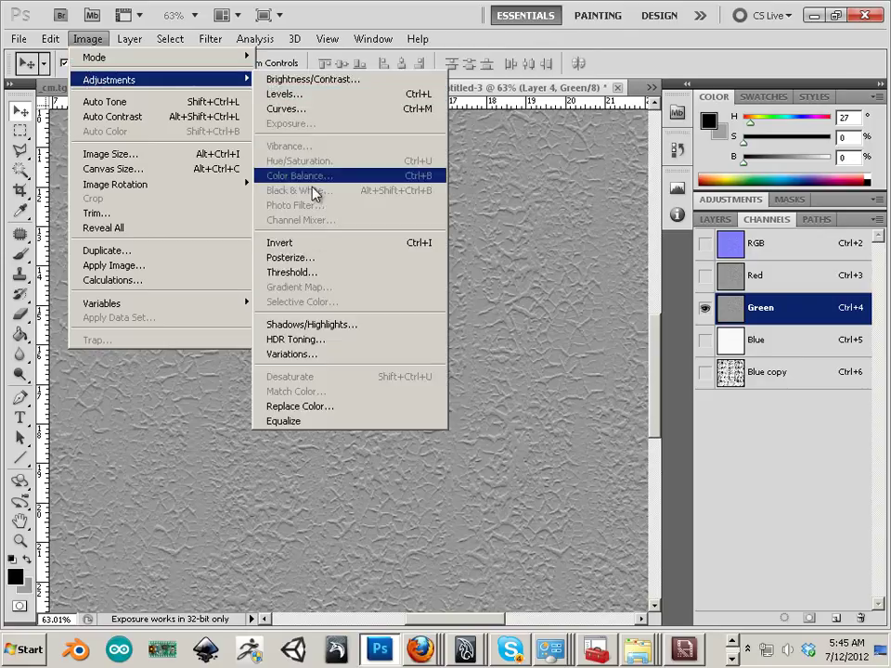
pyautogui.click(311, 244)
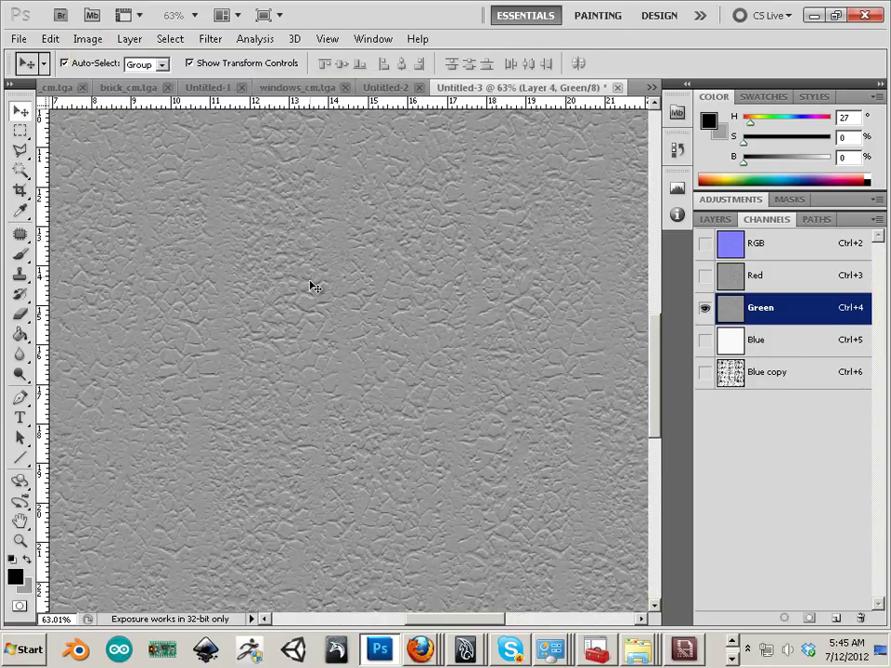
pyautogui.click(712, 220)
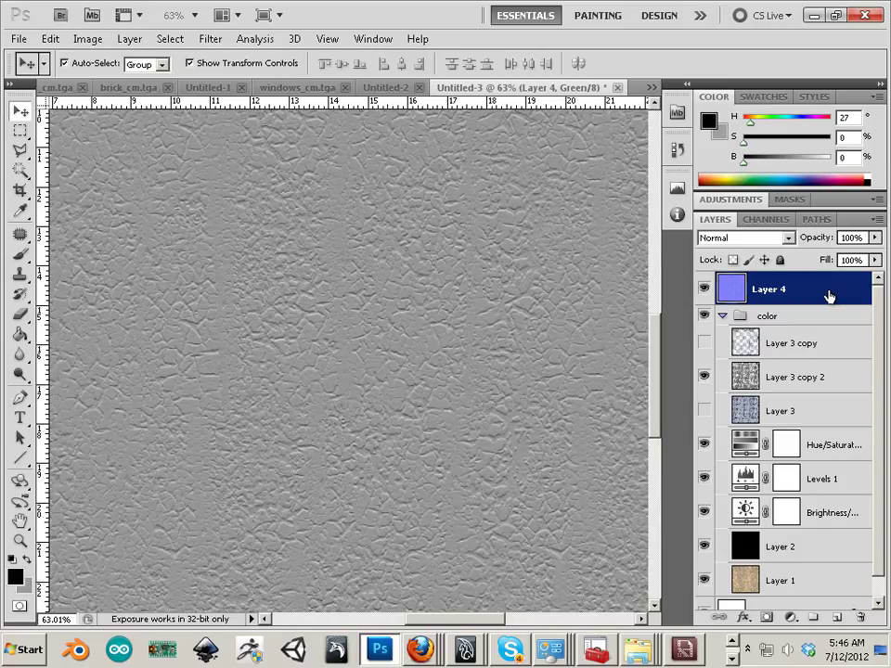
# Review Layer 4's blending options, then start a Save As of the image
pyautogui.doubleClick(829, 294)
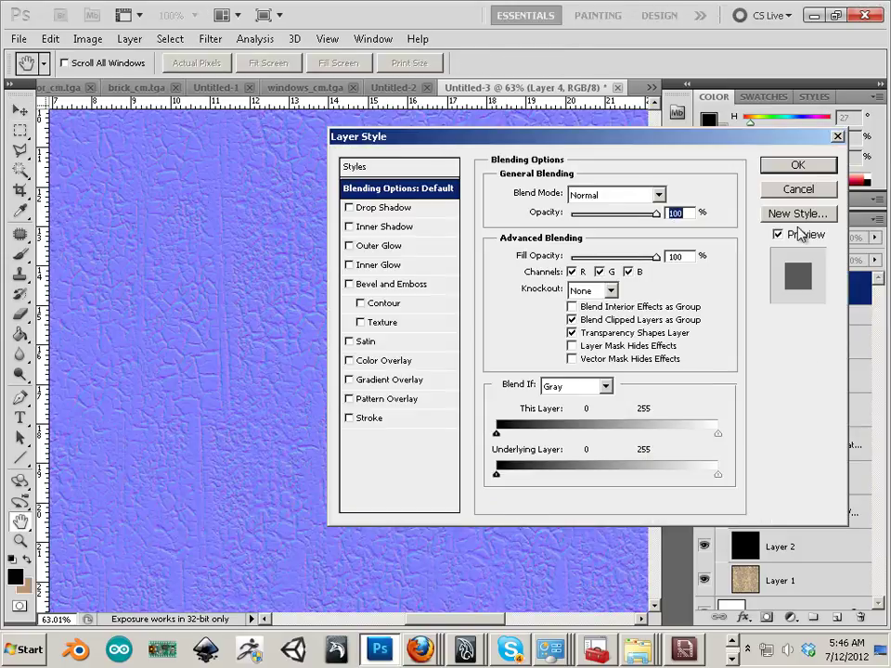
pyautogui.click(794, 190)
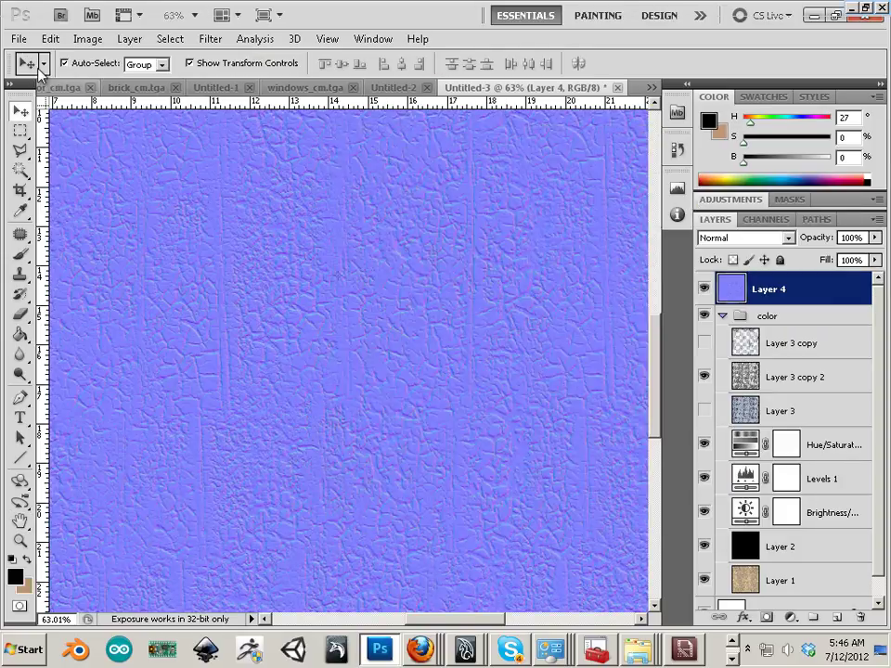
pyautogui.click(19, 39)
pyautogui.click(159, 280)
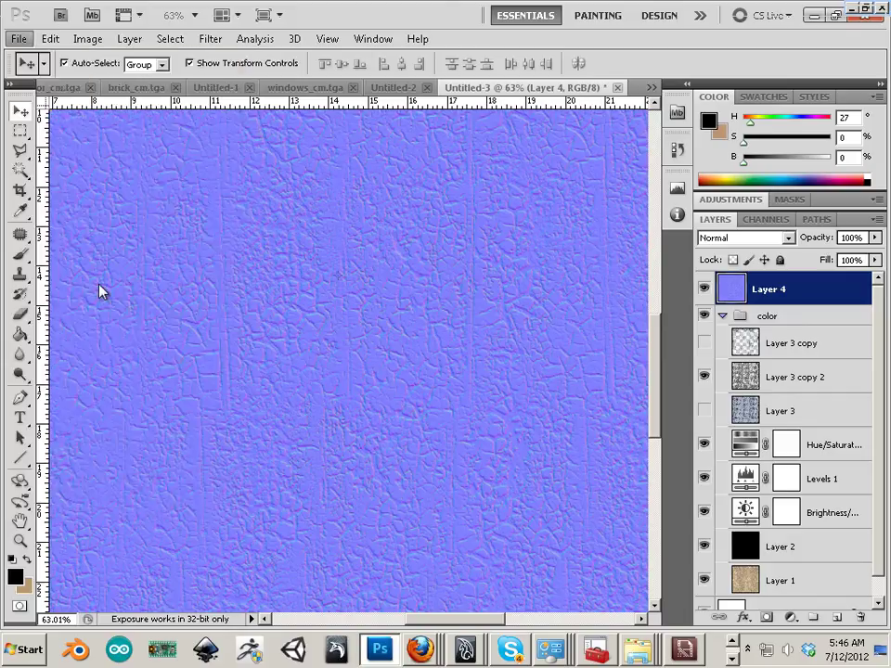
# Save the green-inverted normal map as a Targa over peelpaint_nm.tga, then return to Maya
pyautogui.click(459, 365)
pyautogui.click(483, 591)
pyautogui.click(765, 262)
pyautogui.scroll(-3, 765, 263)
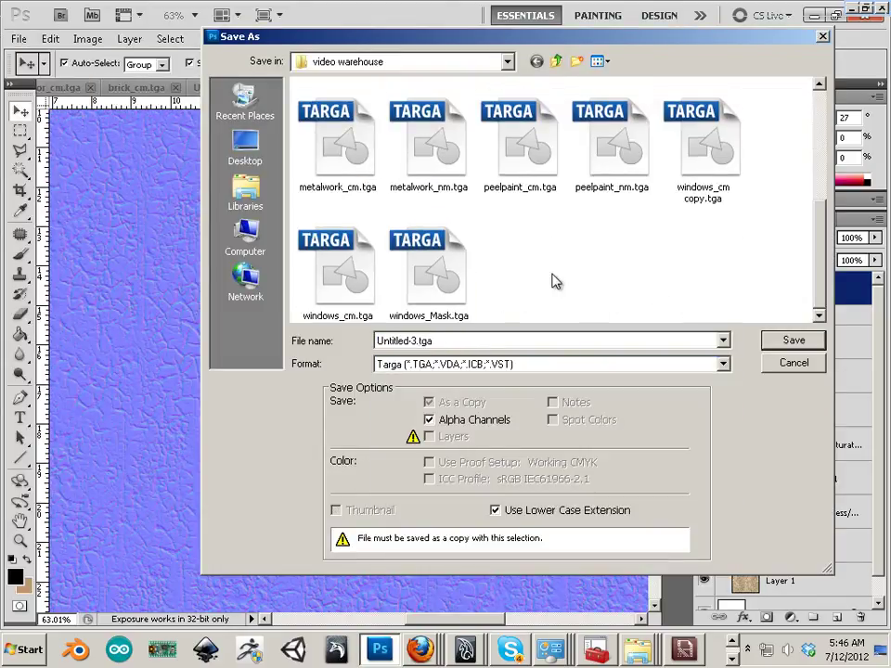
pyautogui.click(624, 167)
pyautogui.click(772, 342)
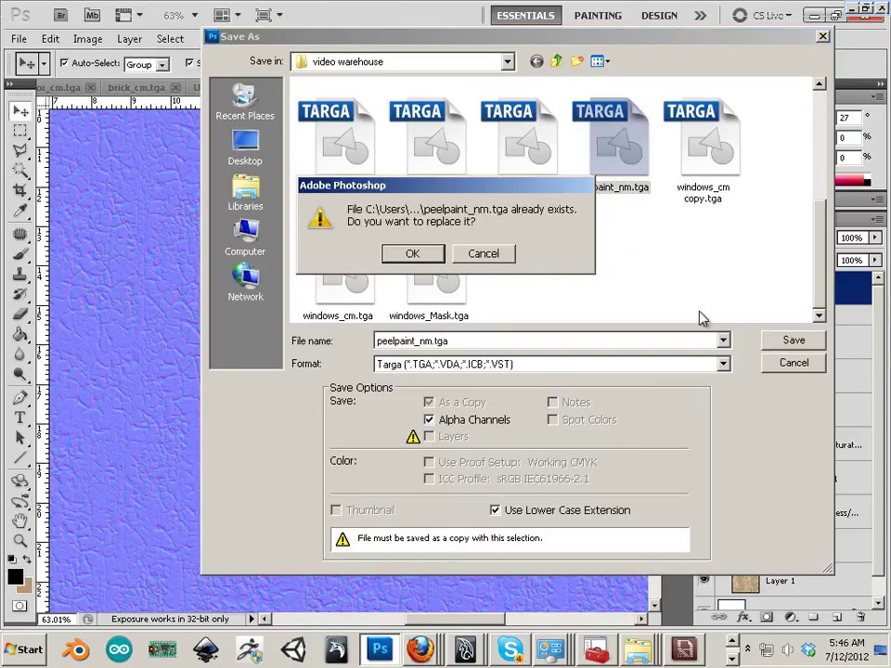
pyautogui.click(405, 256)
pyautogui.click(356, 212)
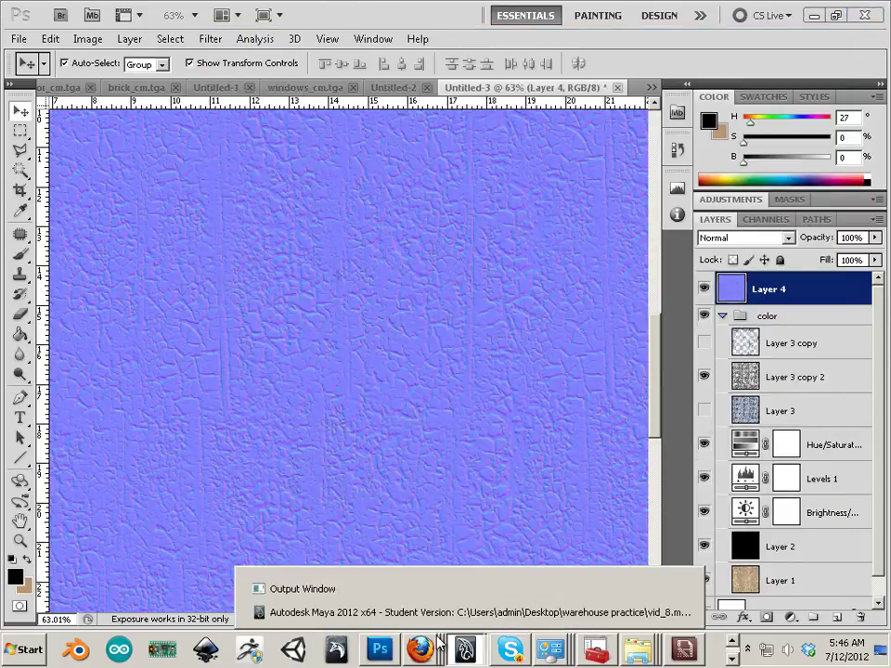
pyautogui.click(435, 610)
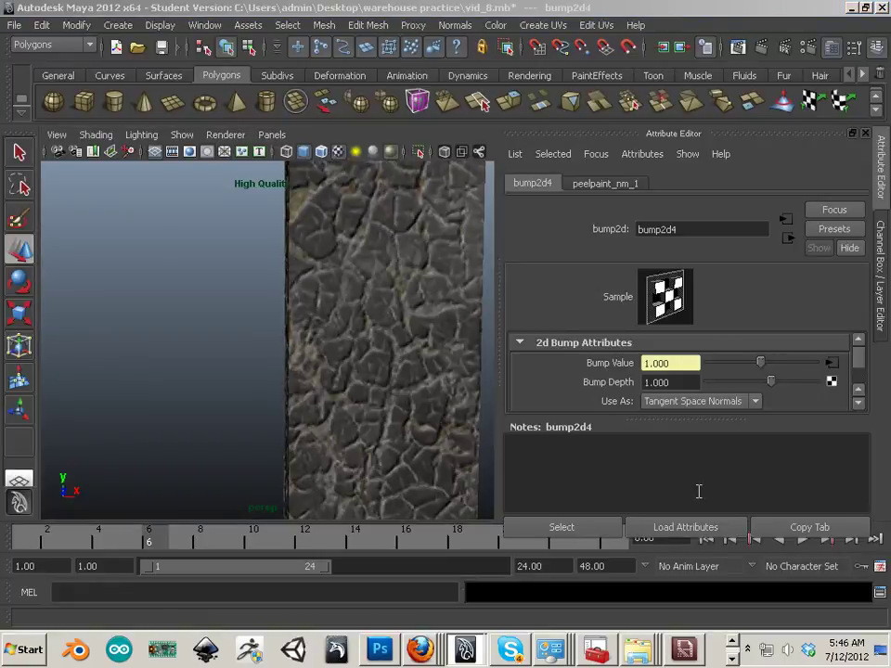
# Inspect the post's updated normal-map relief by selecting and deselecting it
pyautogui.click(225, 446)
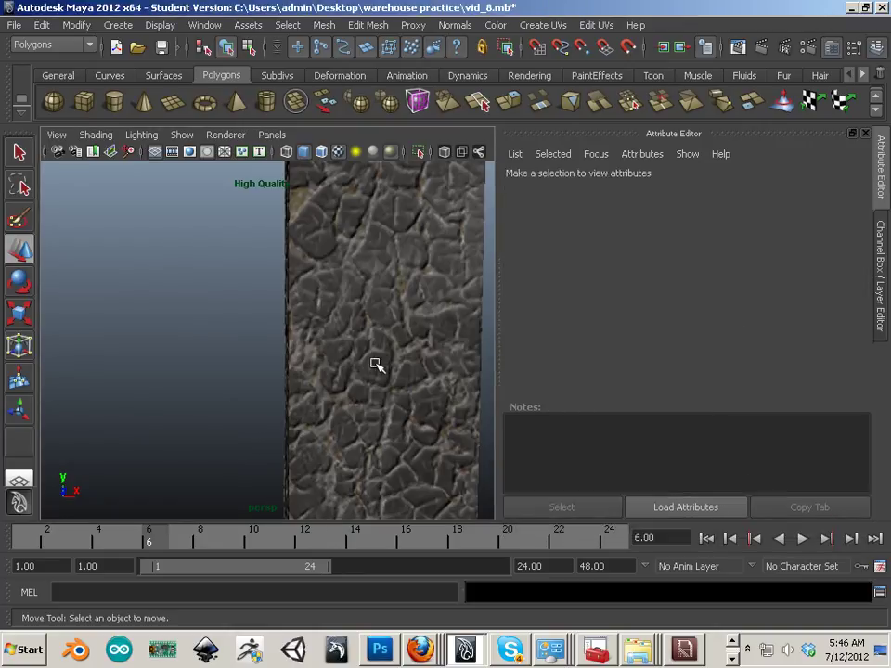
pyautogui.click(393, 332)
pyautogui.click(235, 350)
pyautogui.scroll(-10, 302, 358)
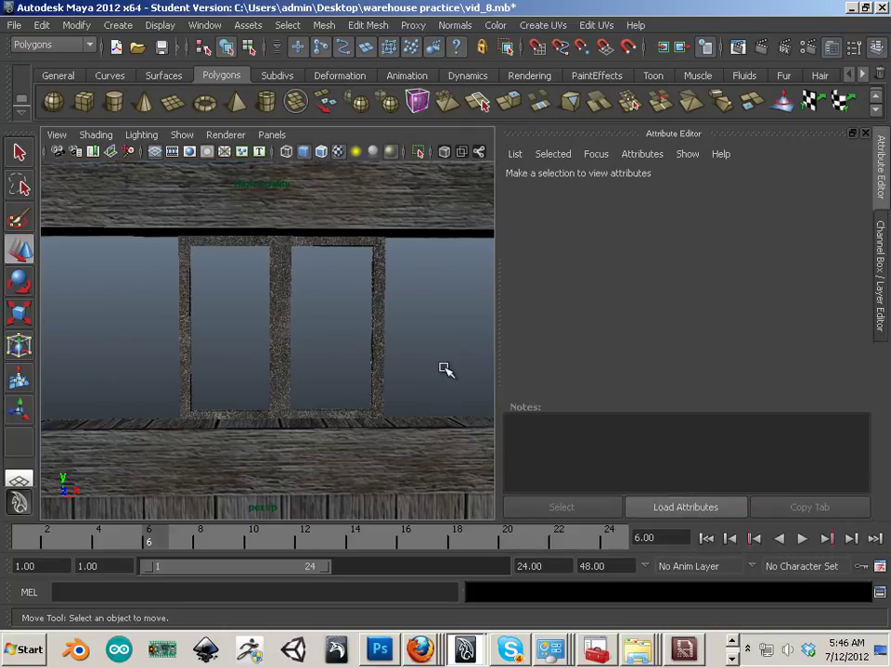
pyautogui.scroll(10, 442, 368)
pyautogui.scroll(-10, 394, 366)
# Slide polySurface30 right along X to translate 14.916, 10.390, 7.509
pyautogui.click(275, 379)
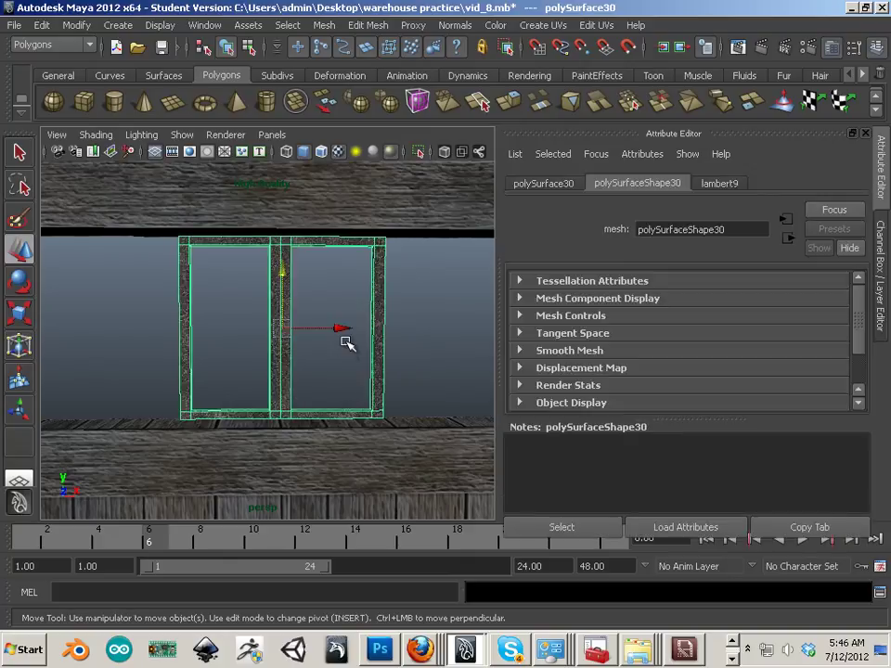
pyautogui.scroll(-5, 344, 334)
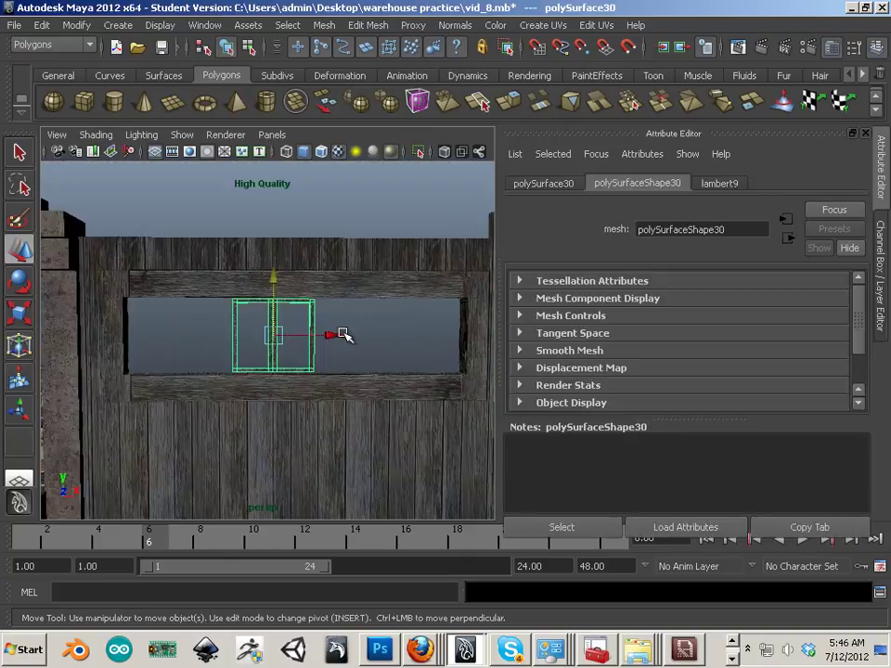
pyautogui.moveTo(332, 337); pyautogui.dragTo(436, 348)
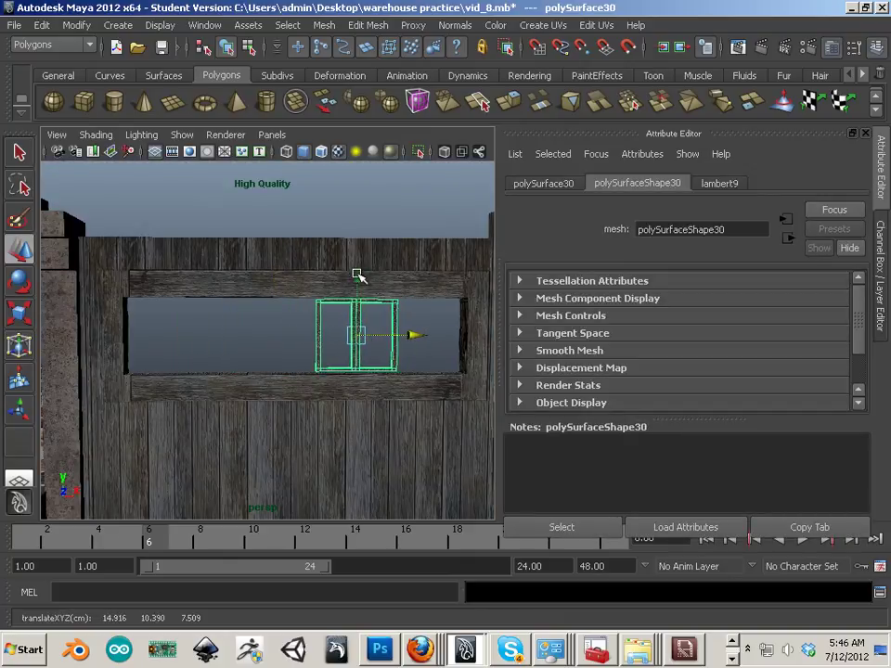
pyautogui.scroll(5, 370, 360)
pyautogui.scroll(-4, 315, 378)
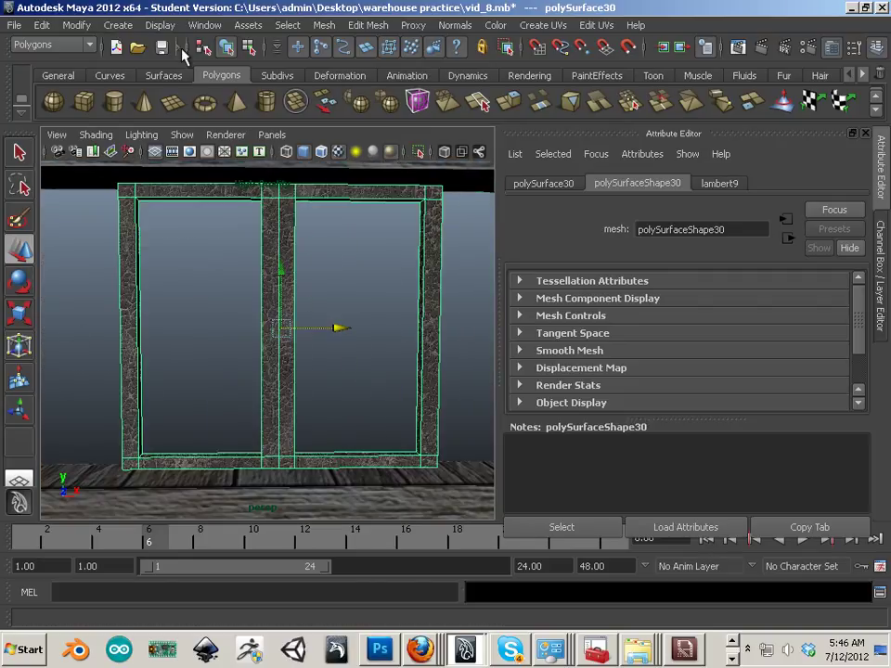
# In the UV Texture Editor, marquee-select all window-frame UVs, move them, then deselect
pyautogui.click(205, 26)
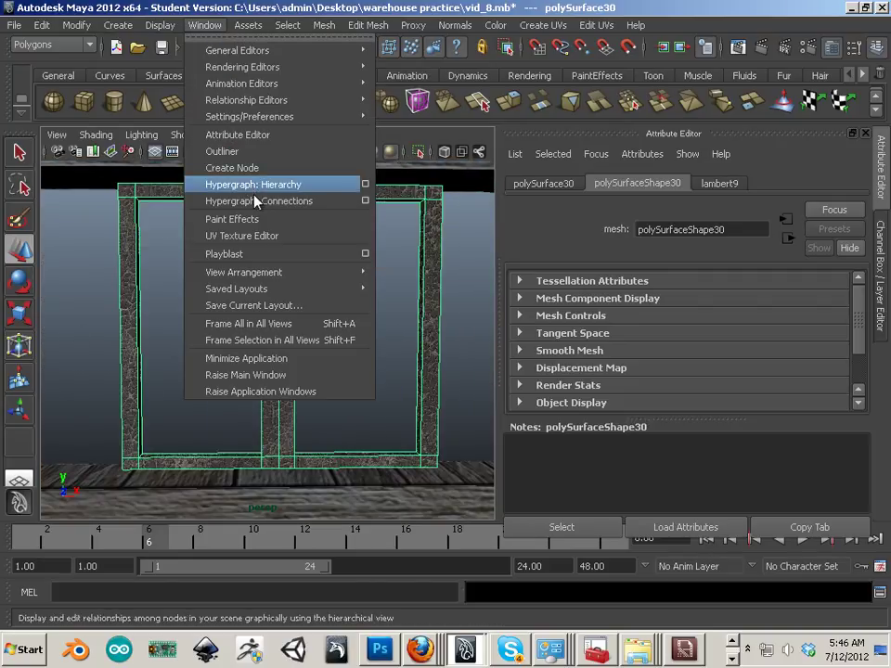
pyautogui.press('Escape')
pyautogui.press('w')
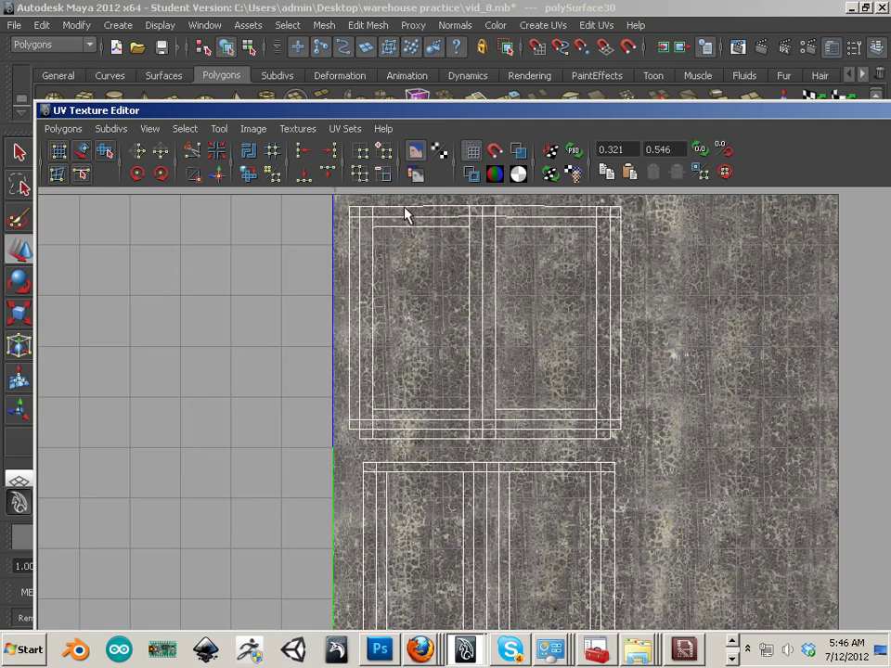
pyautogui.rightClick(518, 343)
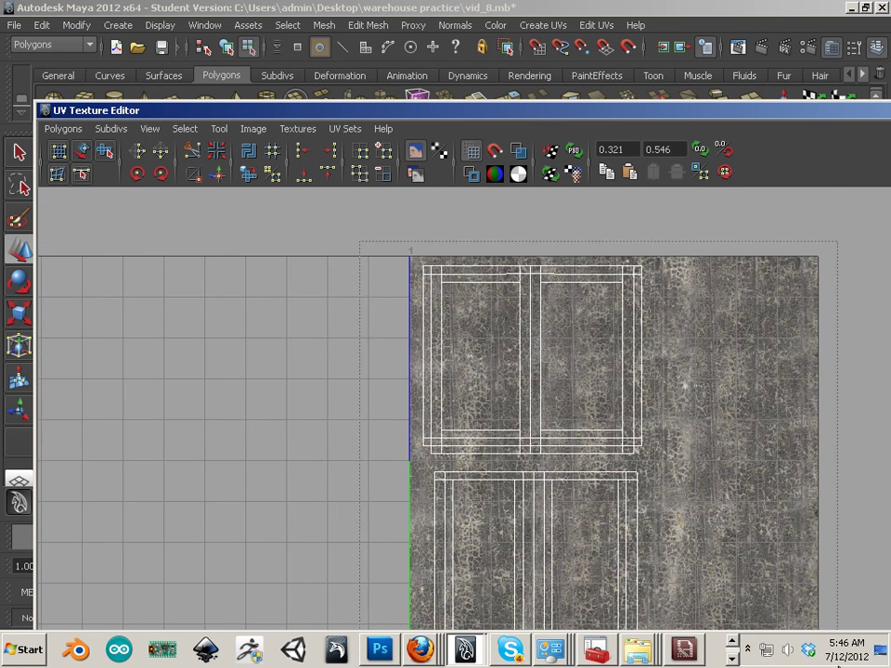
pyautogui.moveTo(390, 232); pyautogui.dragTo(730, 437)
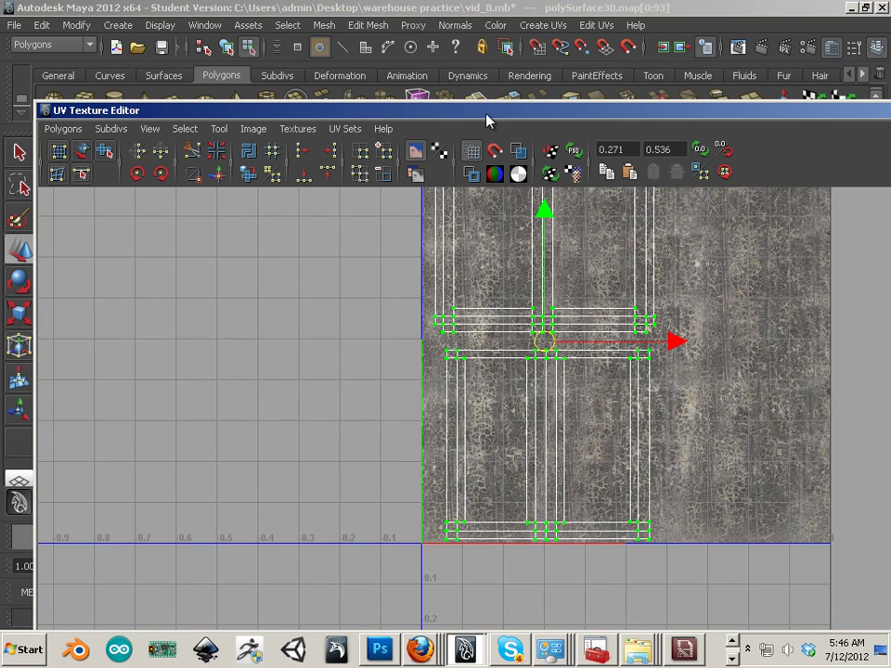
pyautogui.hotkey('alt', 'F4')
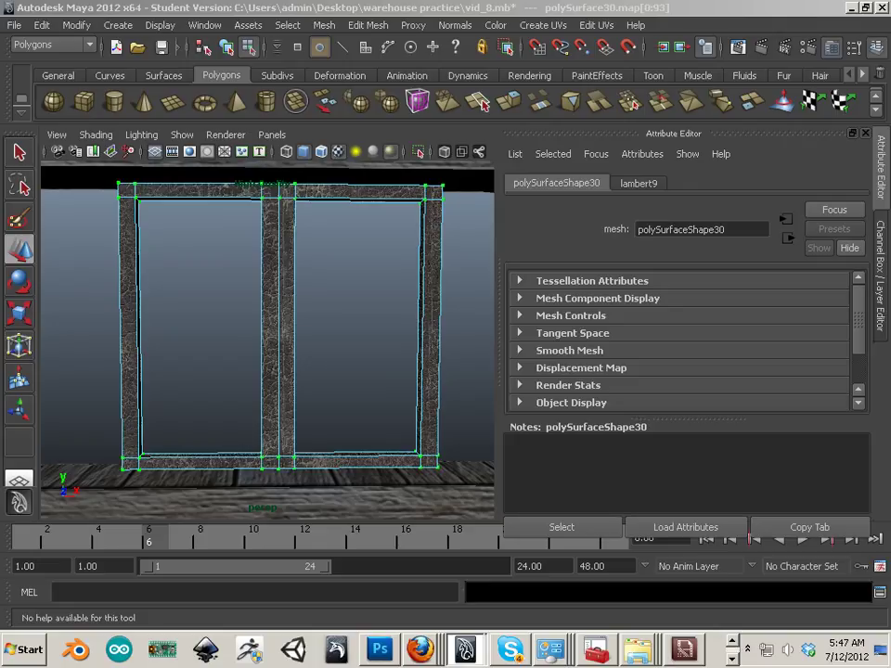
pyautogui.click(461, 418)
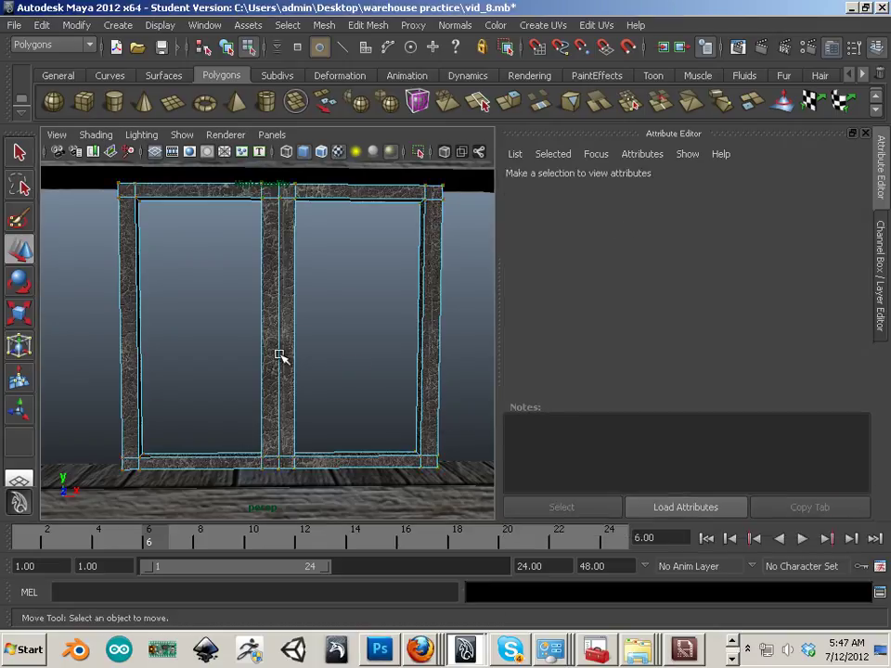